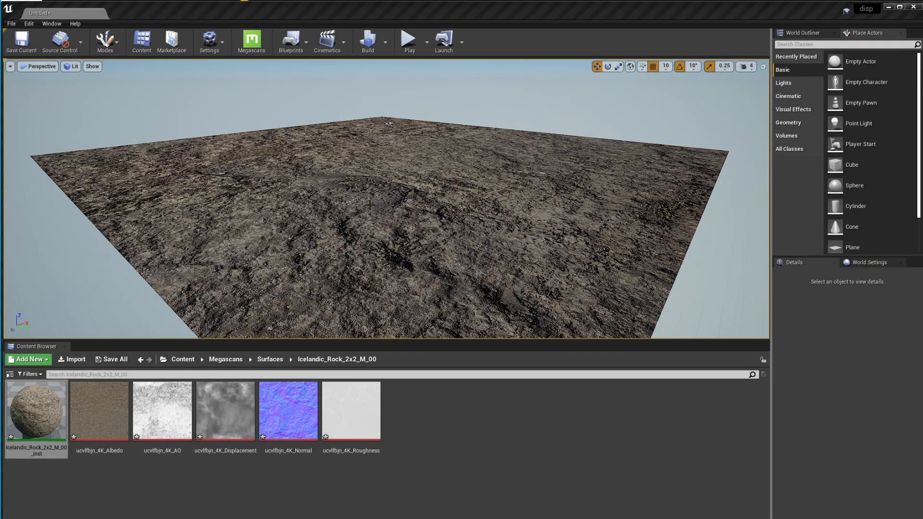
# - Select the rock-textured plane and examine its mesh density up close in Brush Wireframe view mode
pyautogui.click(388, 124)
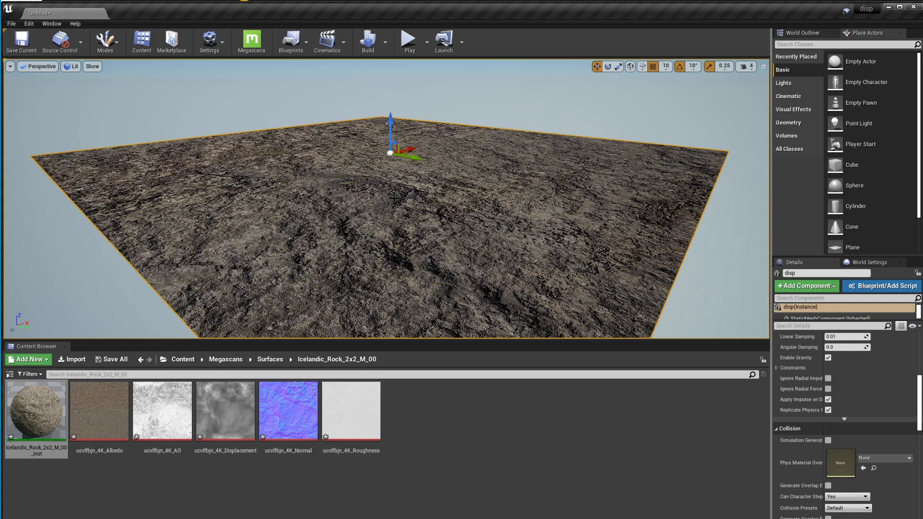
pyautogui.click(74, 66)
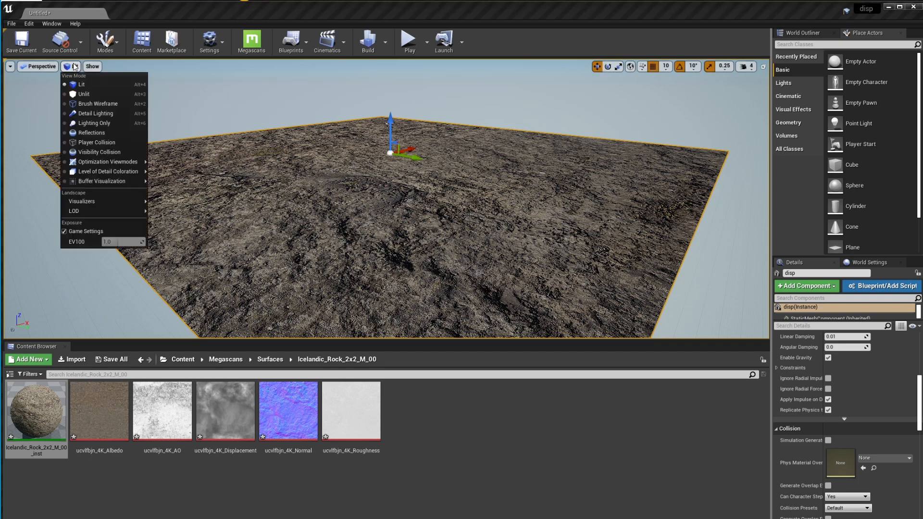
pyautogui.click(126, 106)
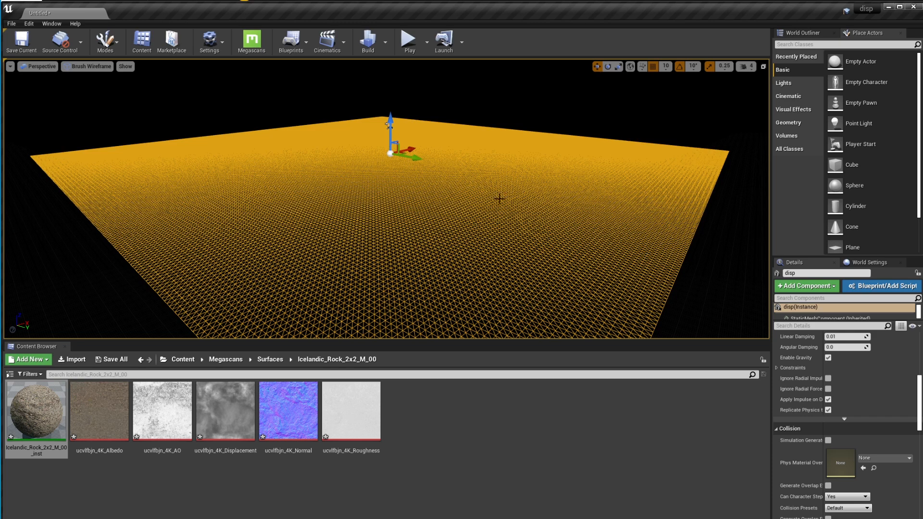
pyautogui.scroll(5, 435, 183)
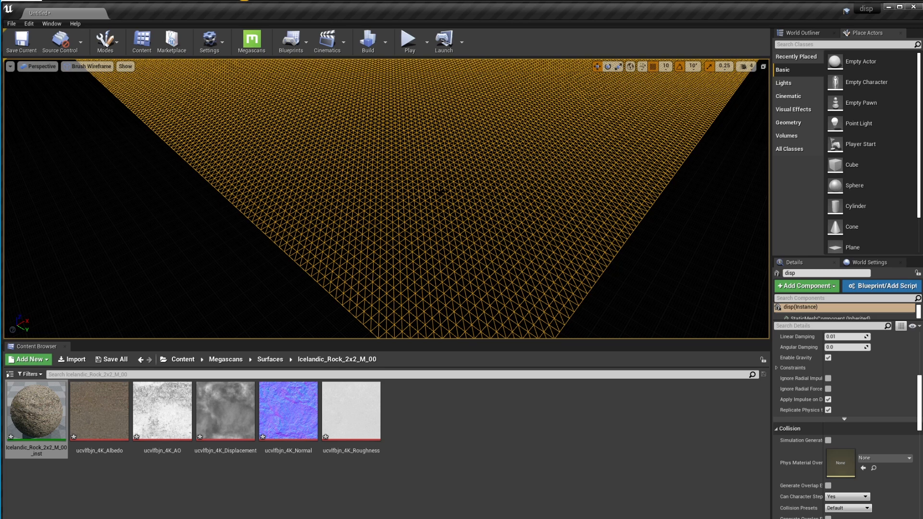
pyautogui.press('f')
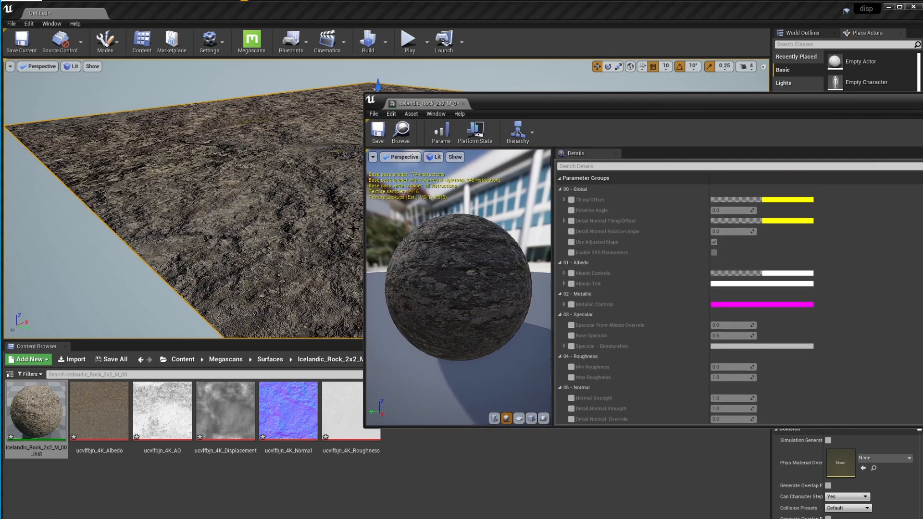
# - Enable the Tiling/Offset override in the rock material instance and set Tiling X to 5
pyautogui.click(571, 200)
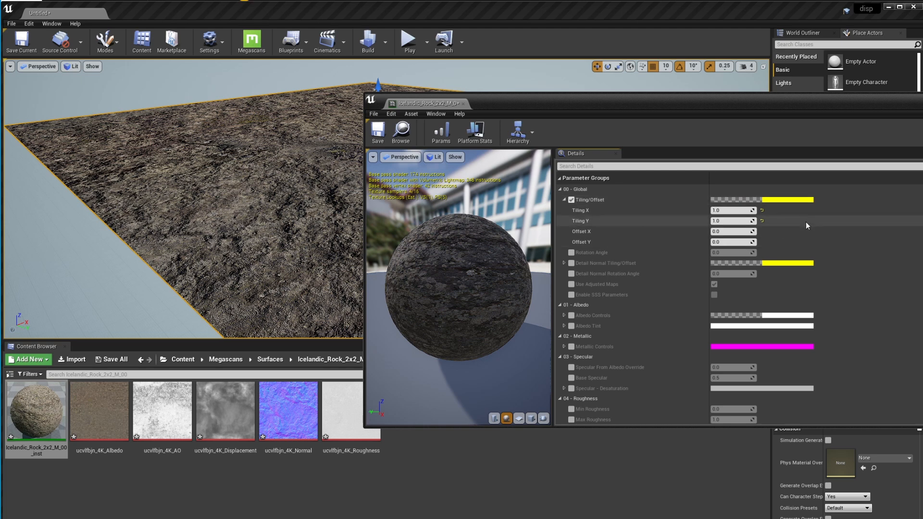
pyautogui.click(748, 210)
pyautogui.write('5')
pyautogui.press('Tab')
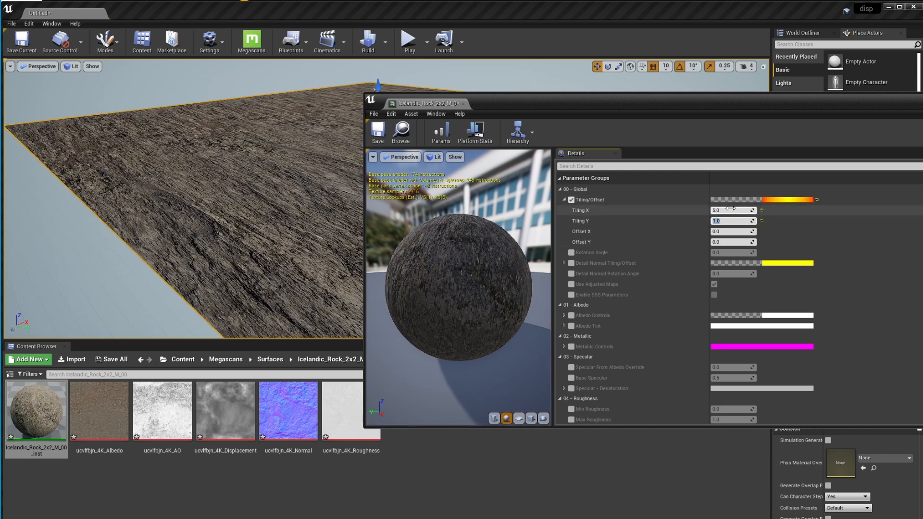
# - Set both Tiling X and Tiling Y of the rock material instance to 3
pyautogui.click(730, 211)
pyautogui.write('3')
pyautogui.click(732, 221)
pyautogui.write('3')
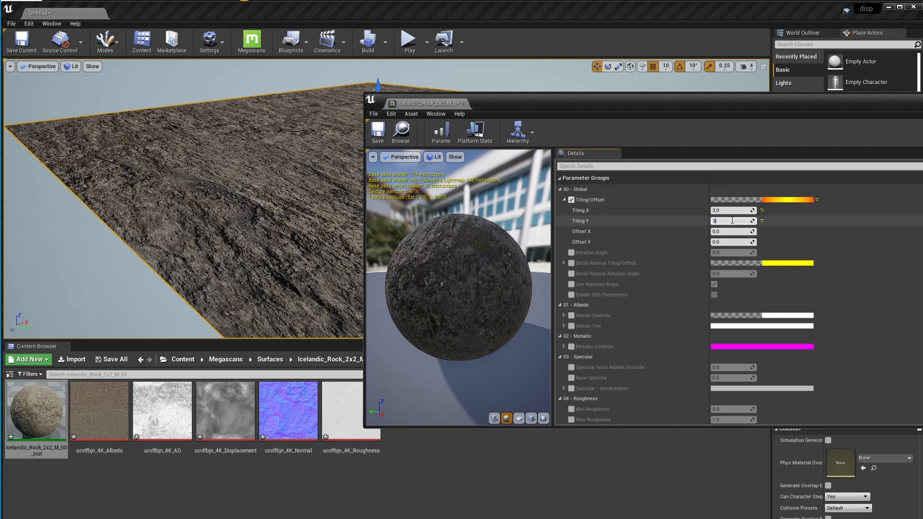
pyautogui.press('Return')
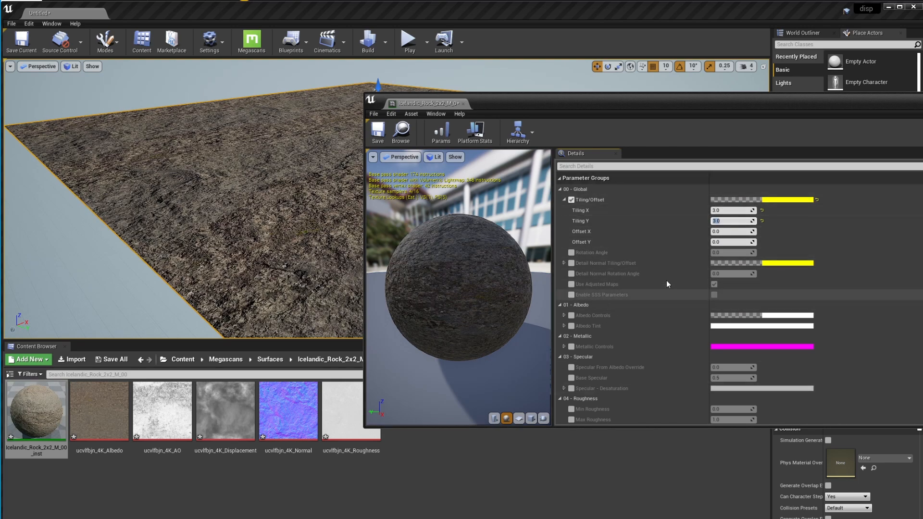
# - Enable the Displacement Amount and Tessellation Controls overrides in the material instance's Displacement group
pyautogui.scroll(-5, 661, 219)
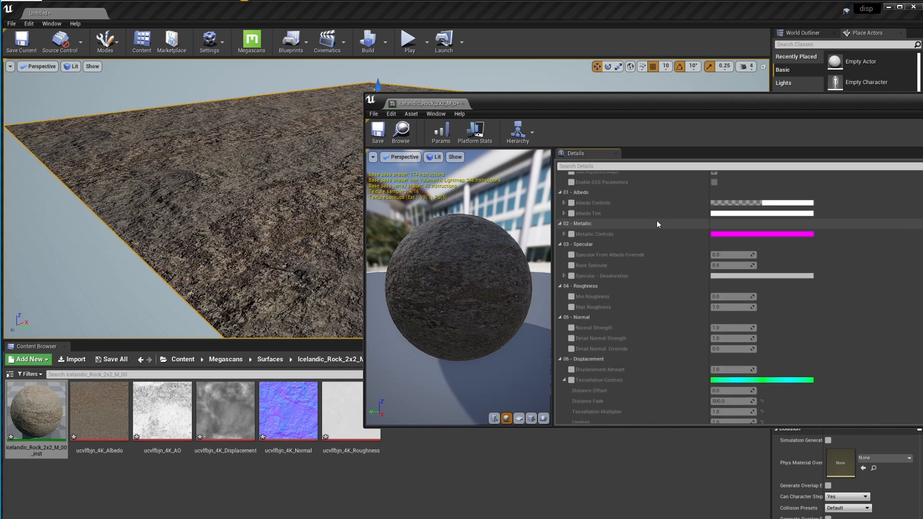
pyautogui.scroll(3, 657, 220)
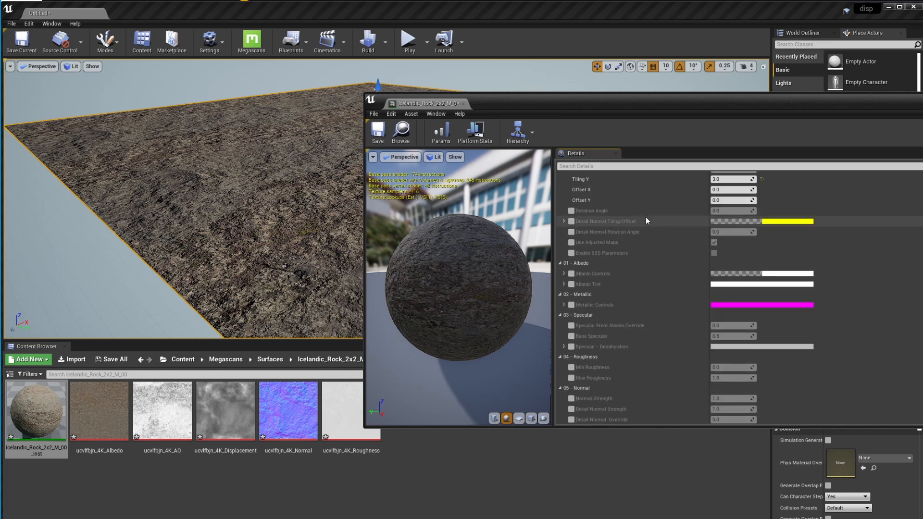
pyautogui.scroll(-7, 647, 221)
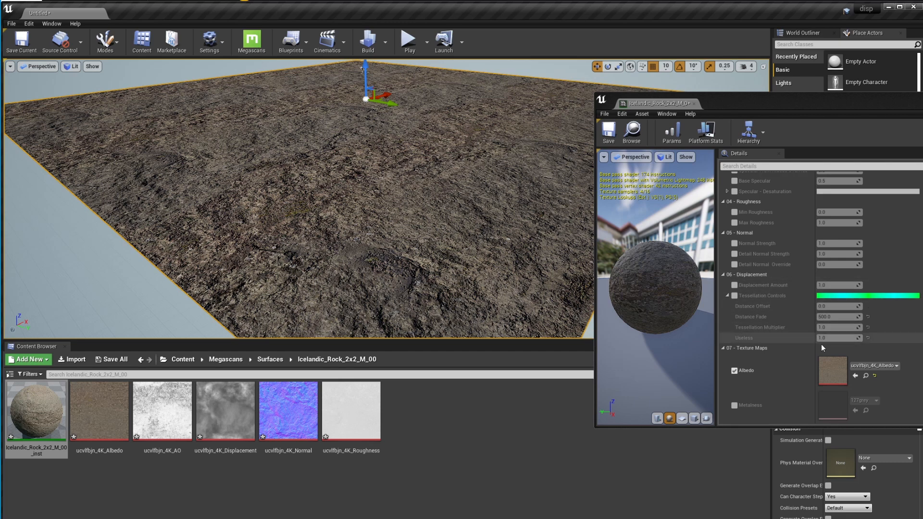
pyautogui.click(734, 296)
pyautogui.click(735, 285)
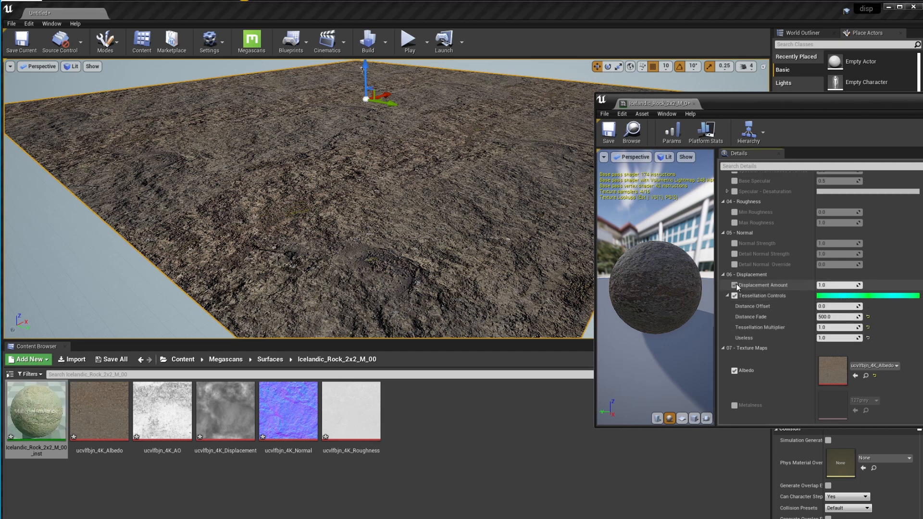
# - Set the Displacement Amount, Distance Fade and Tessellation Multiplier to 0
pyautogui.click(834, 286)
pyautogui.write('0')
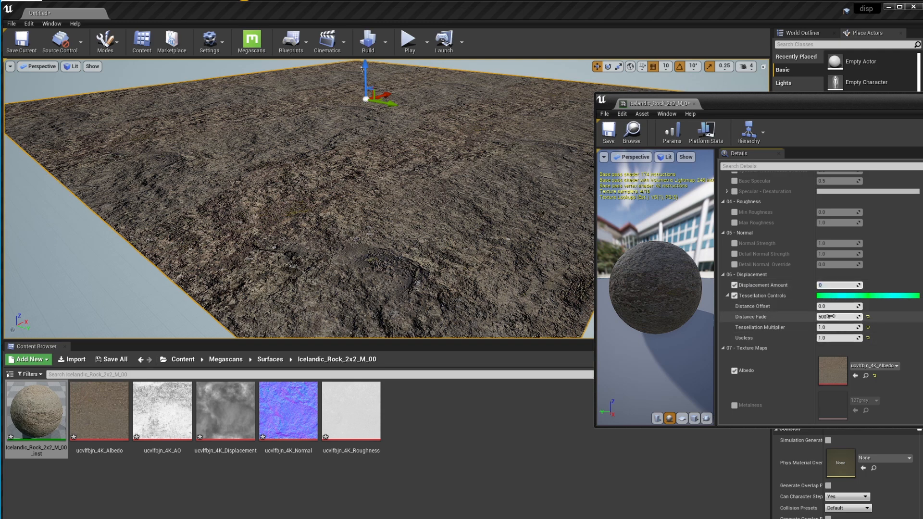
pyautogui.click(838, 318)
pyautogui.write('0')
pyautogui.click(832, 327)
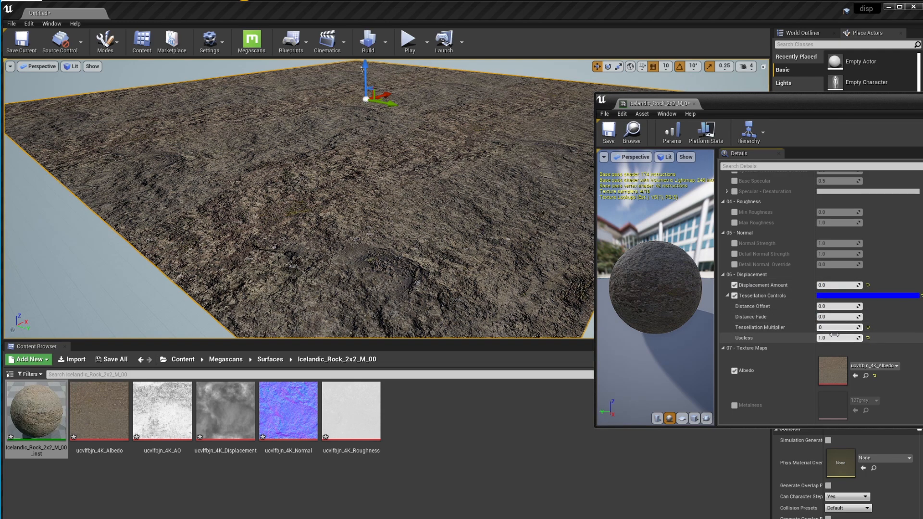
pyautogui.write('0')
pyautogui.click(836, 317)
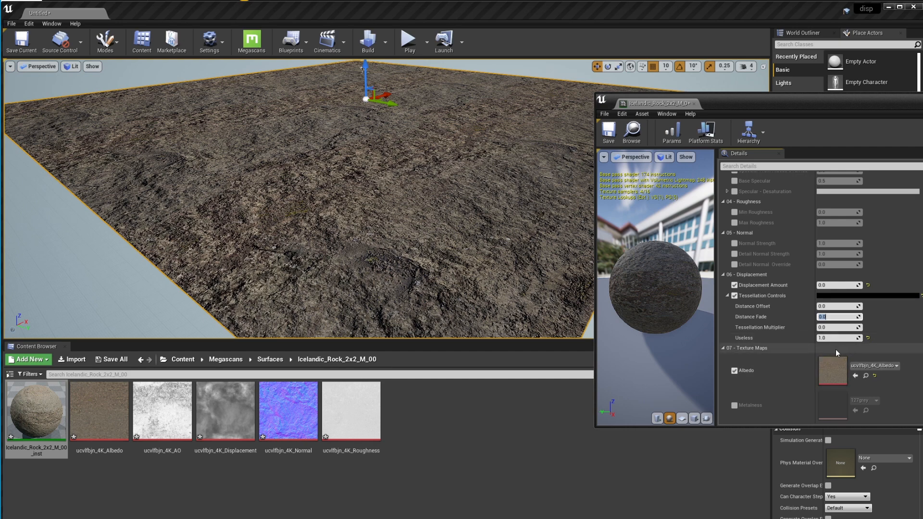
# - Switch the level viewport to Brush Wireframe and deselect the plane to inspect its untessellated mesh
pyautogui.click(422, 227)
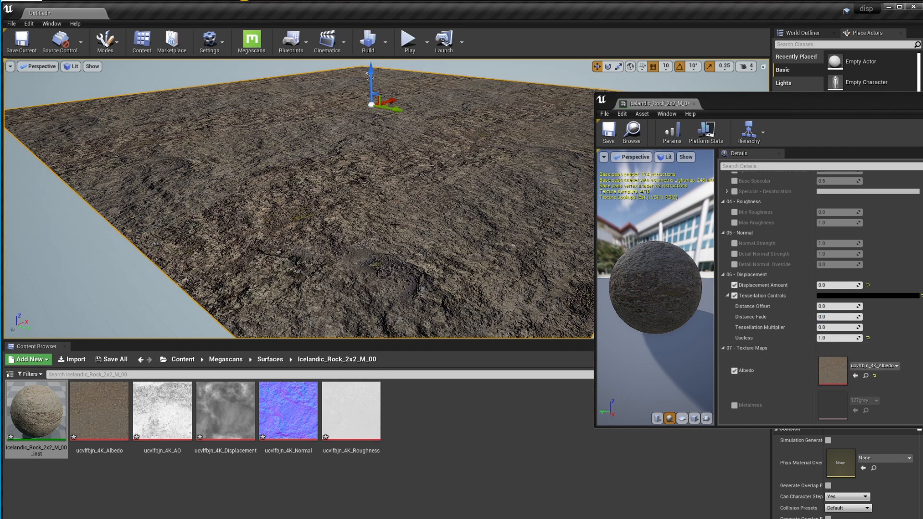
pyautogui.click(72, 66)
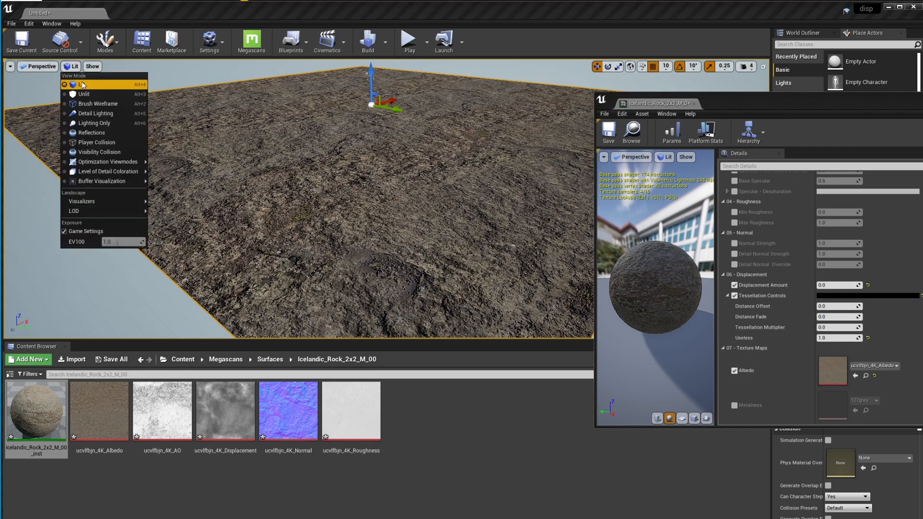
pyautogui.click(98, 104)
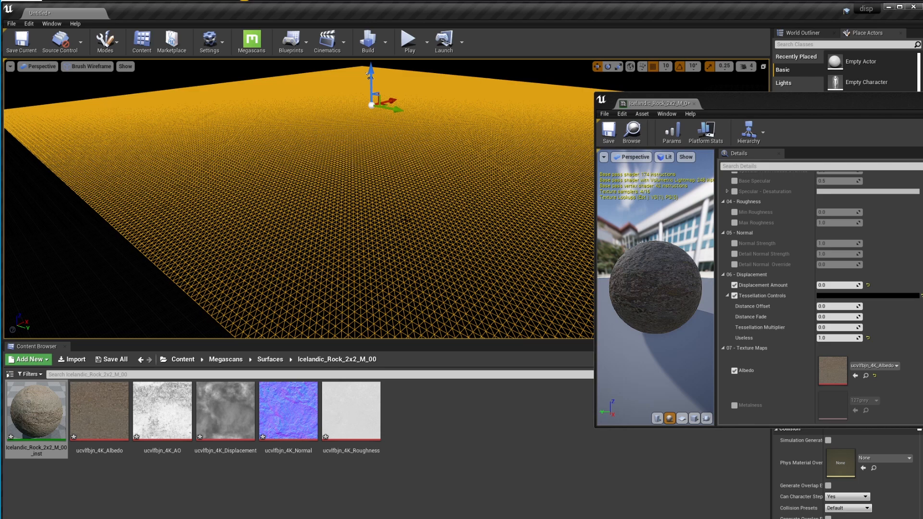
pyautogui.moveTo(407, 209); pyautogui.dragTo(420, 219, button='right')
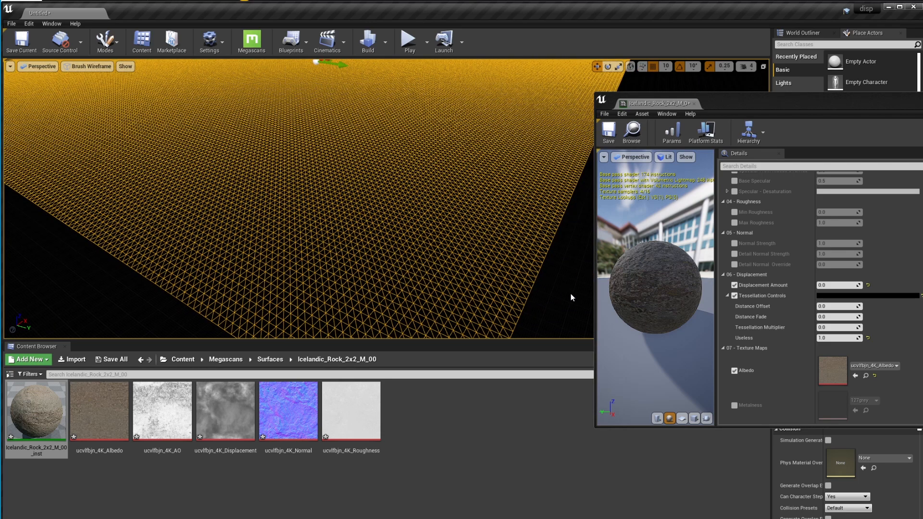
pyautogui.click(541, 307)
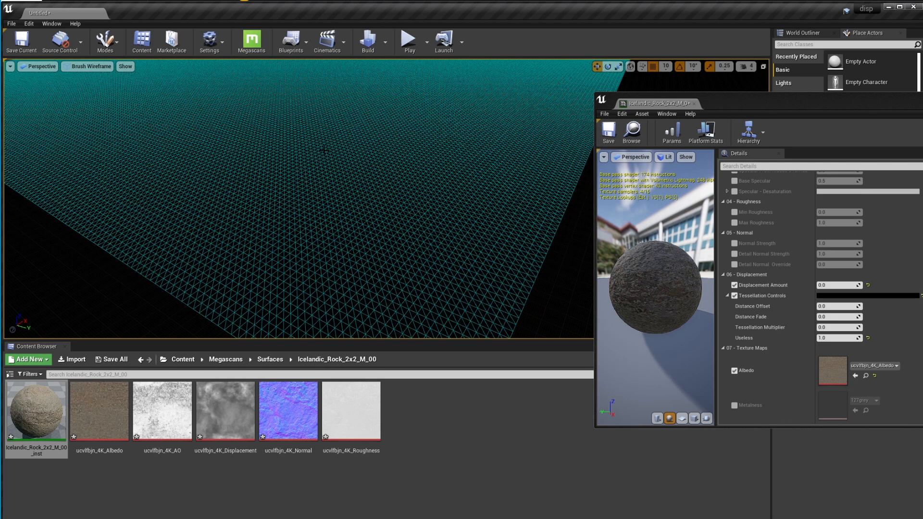
pyautogui.moveTo(372, 201); pyautogui.dragTo(348, 207, button='right')
pyautogui.press('s')
pyautogui.press('w')
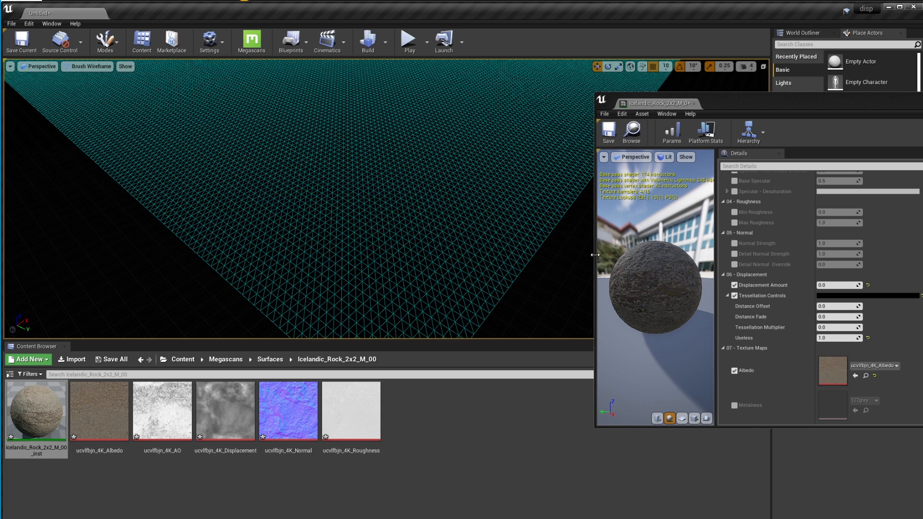
# - Resize the material instance window so it fits fully on screen beside the wireframe plane
pyautogui.moveTo(595, 255); pyautogui.dragTo(697, 241)
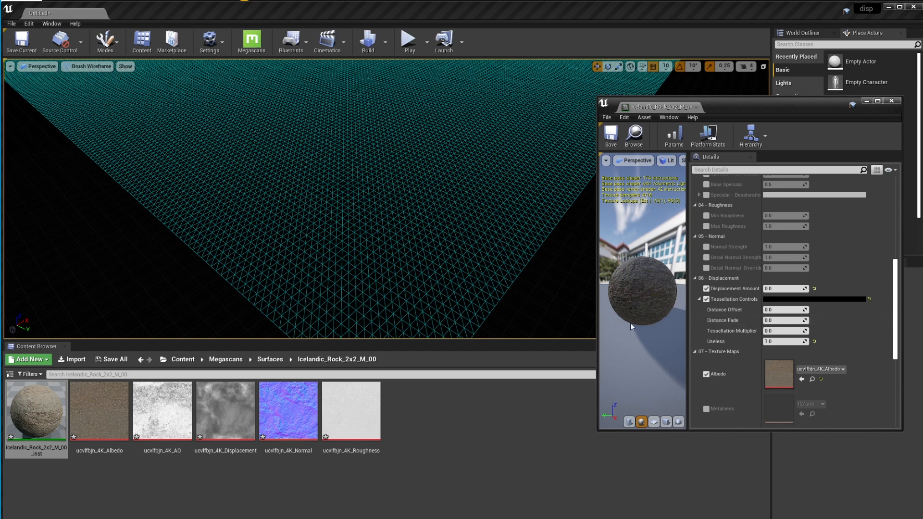
pyautogui.moveTo(500, 283); pyautogui.dragTo(505, 231, button='right')
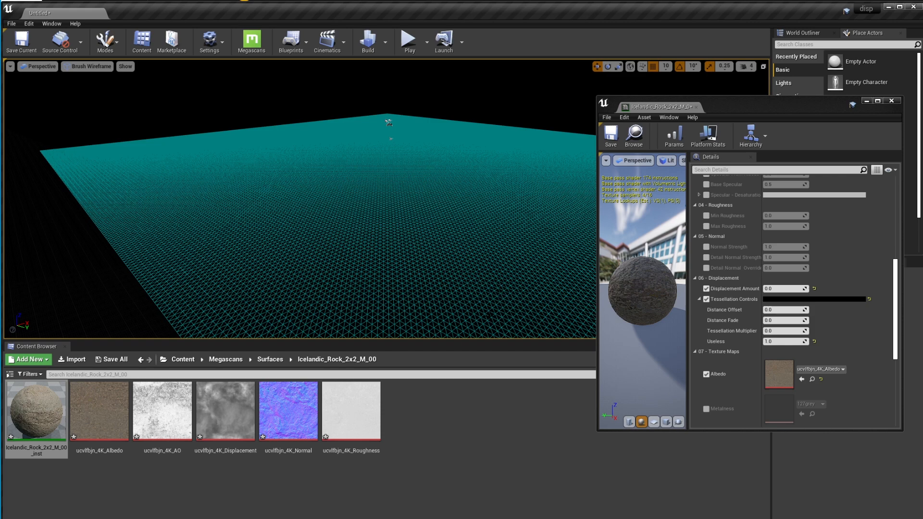
pyautogui.moveTo(499, 301); pyautogui.dragTo(498, 333, button='right')
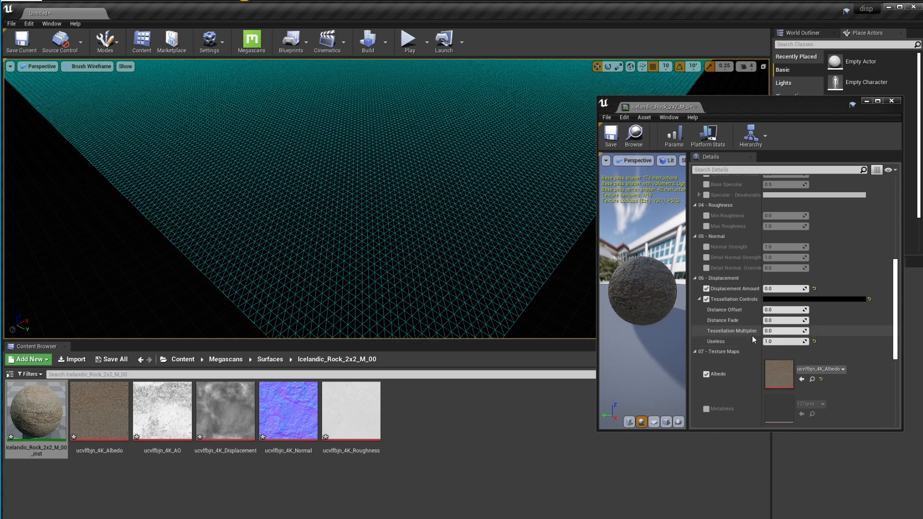
# - Set the Distance Fade to 2500 and the Tessellation Multiplier to 100 in the Tessellation Controls
pyautogui.moveTo(771, 331); pyautogui.dragTo(775, 331)
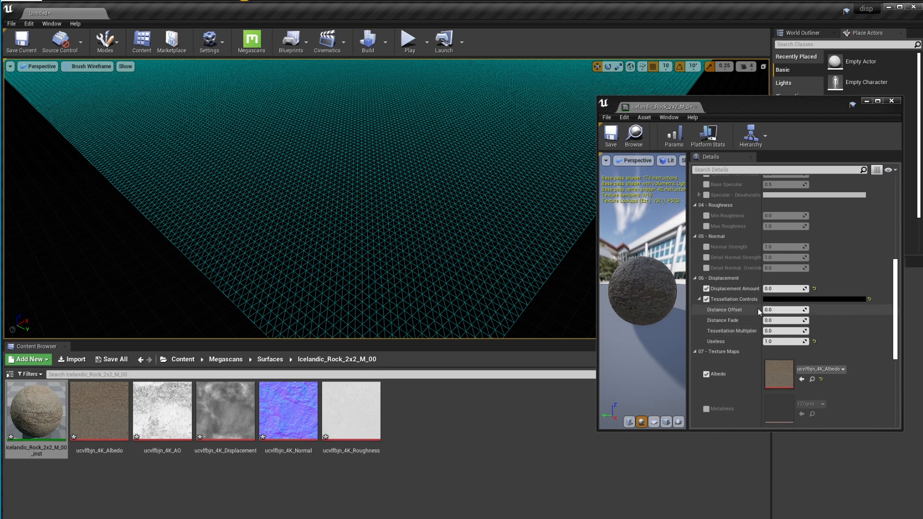
pyautogui.moveTo(462, 207); pyautogui.dragTo(462, 178, button='right')
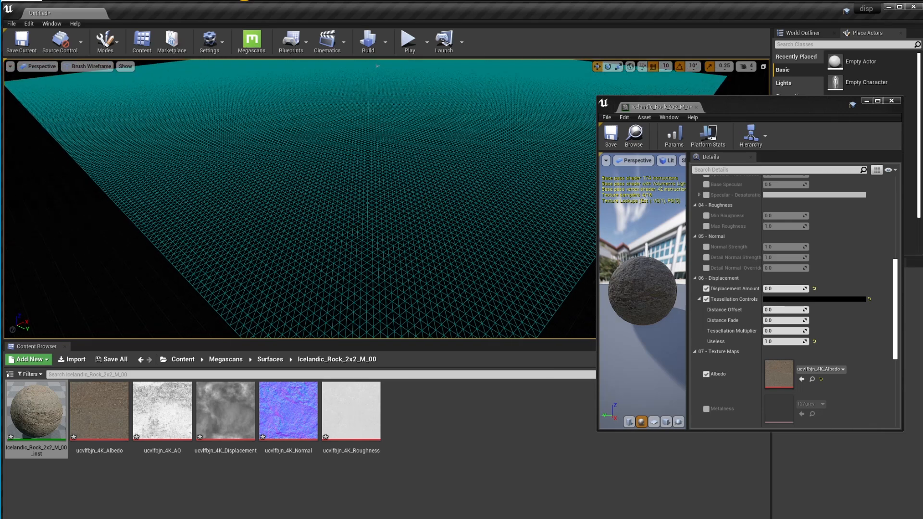
pyautogui.click(777, 320)
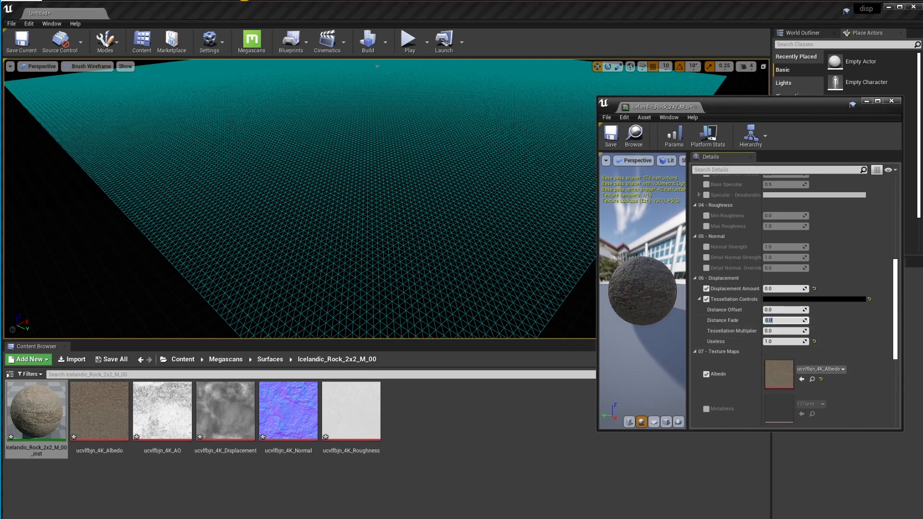
pyautogui.write('2500')
pyautogui.press('Return')
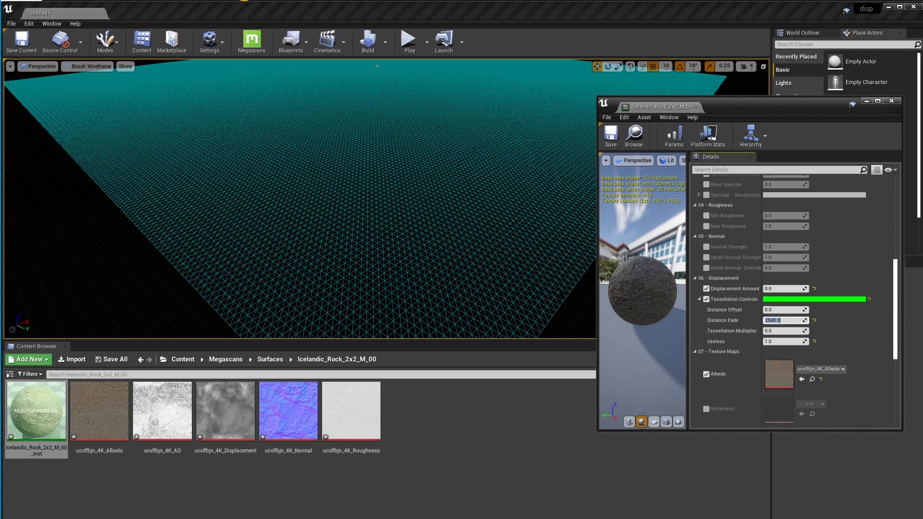
pyautogui.click(791, 332)
pyautogui.write('10')
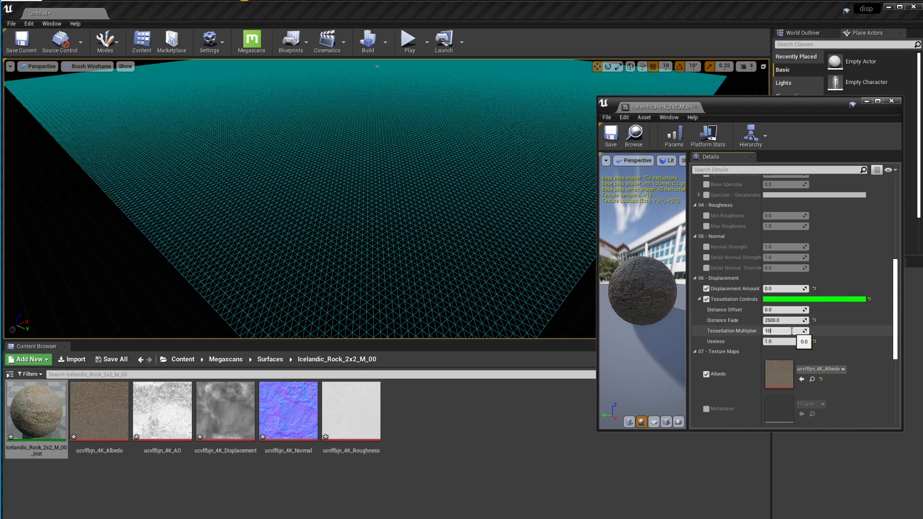
pyautogui.write('0')
pyautogui.press('Return')
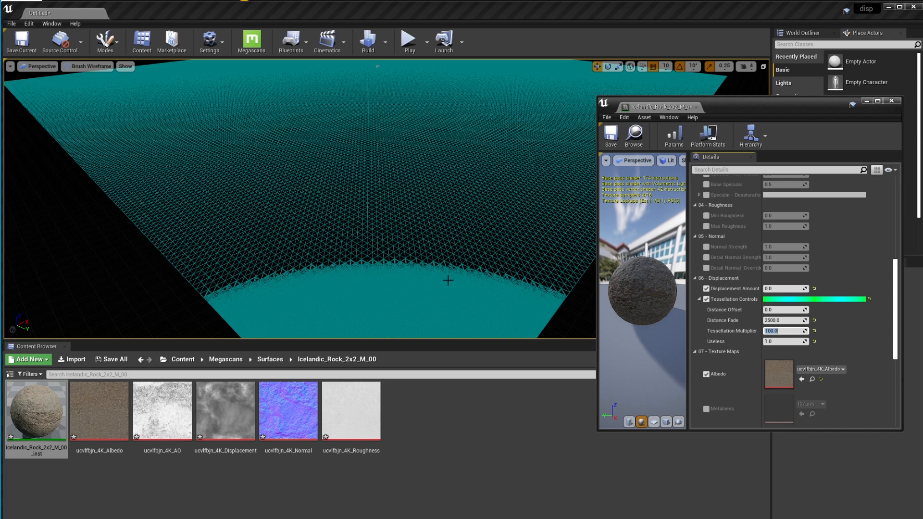
# - Reduce the Tessellation Multiplier to 25 in the Tessellation Controls
pyautogui.moveTo(408, 263); pyautogui.dragTo(432, 253, button='right')
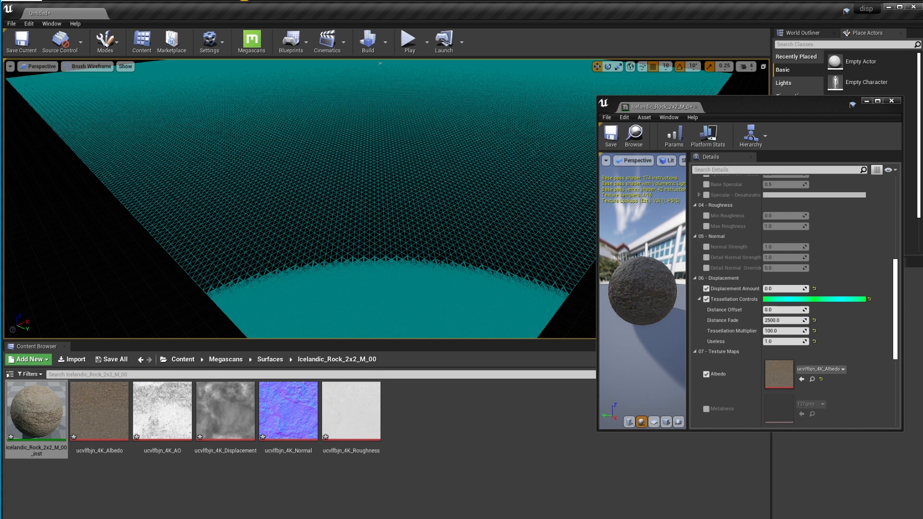
pyautogui.click(772, 331)
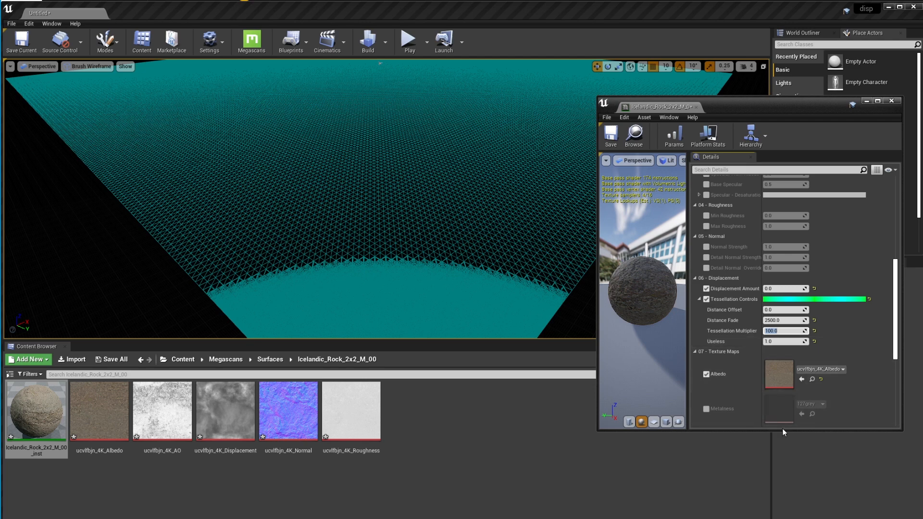
pyautogui.write('25')
pyautogui.press('Return')
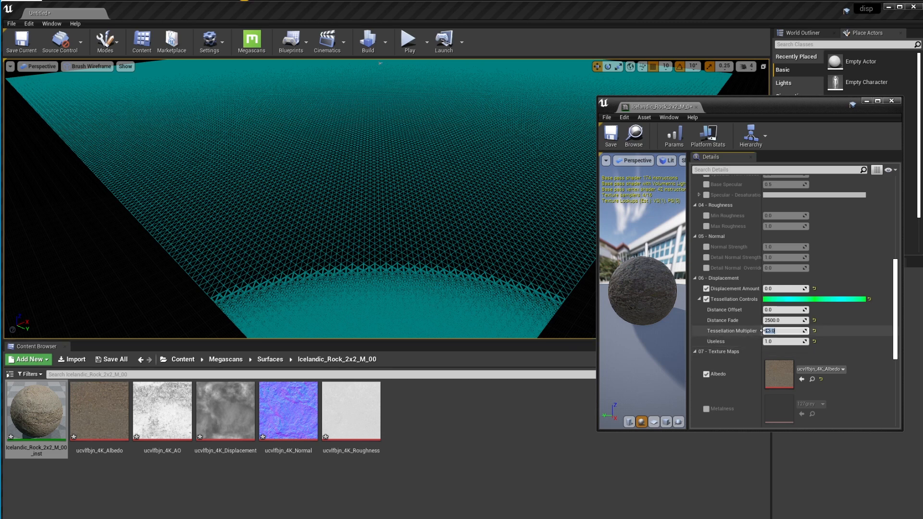
# - Try Distance Fade values of 5000 and 7000 in the Tessellation Controls
pyautogui.click(775, 320)
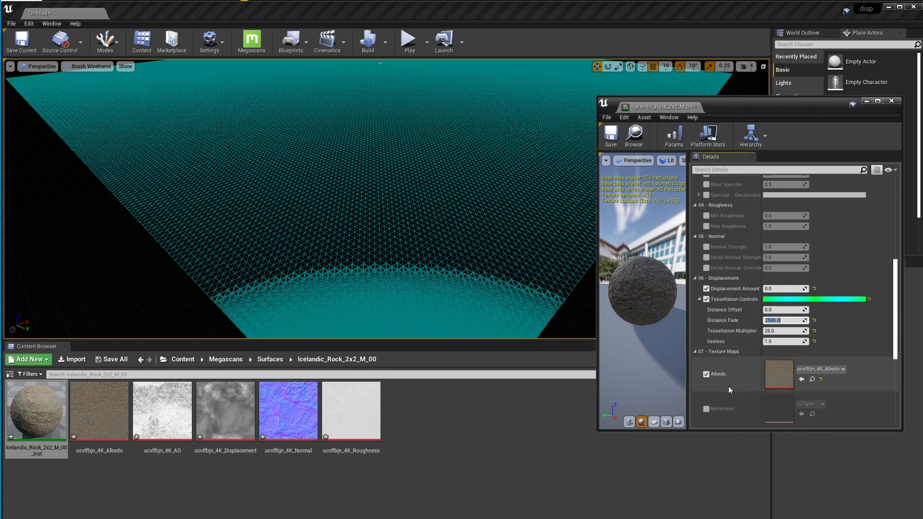
pyautogui.write('5000')
pyautogui.press('Return')
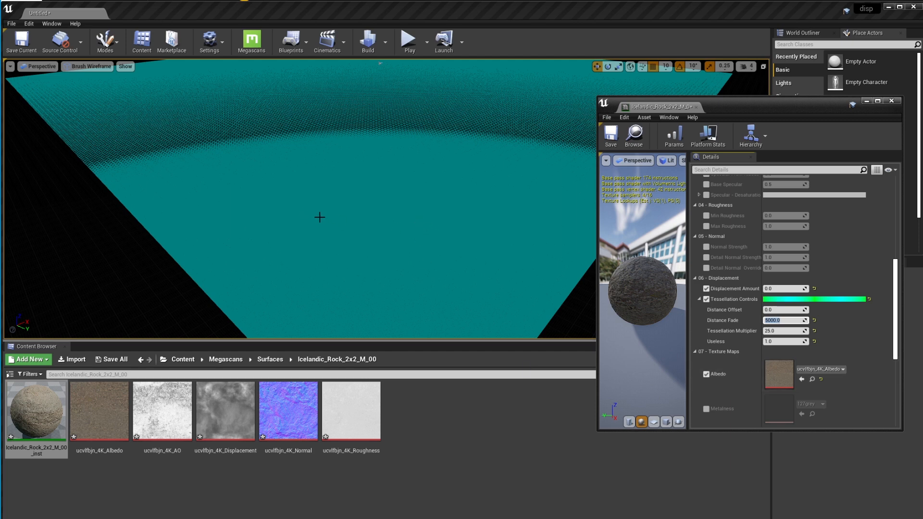
pyautogui.write('7')
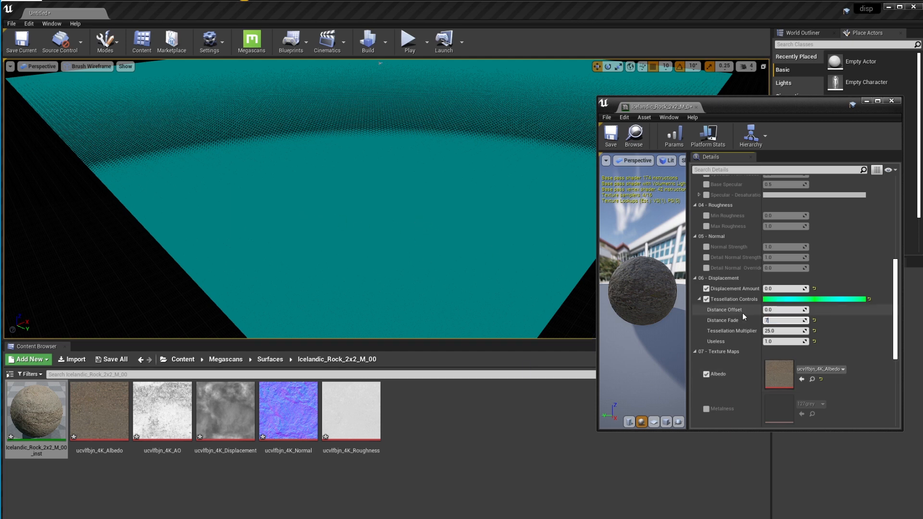
pyautogui.write('000')
pyautogui.press('Return')
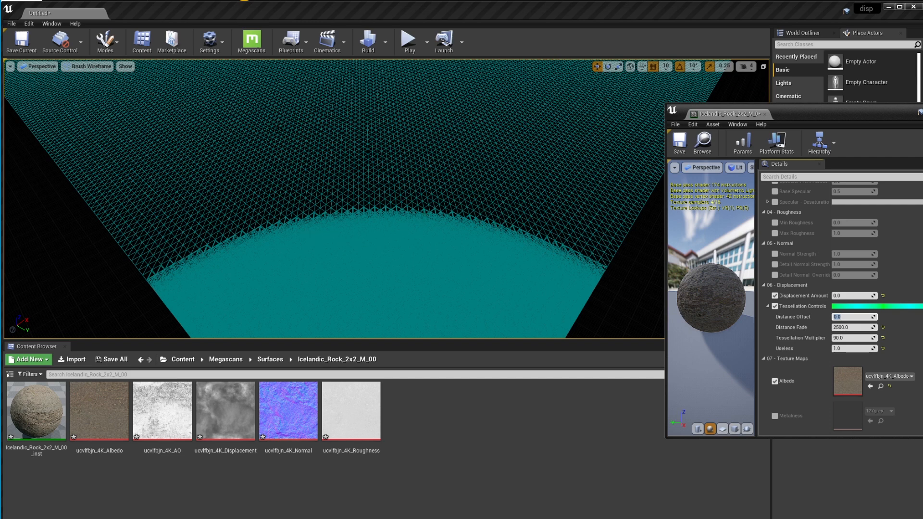
# - Set the Distance Offset to 500 in the Tessellation Controls with the edge of the tessellated area in view
pyautogui.moveTo(279, 128); pyautogui.dragTo(271, 98, button='right')
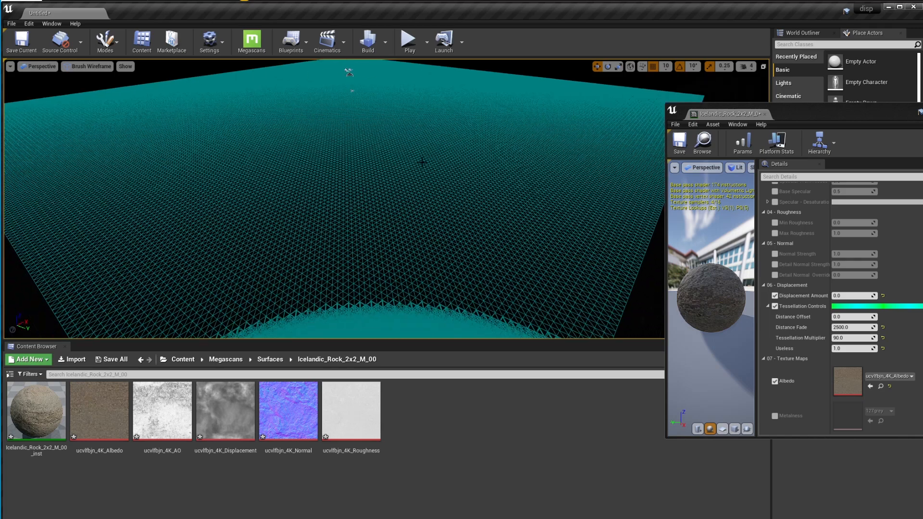
pyautogui.moveTo(433, 173); pyautogui.dragTo(433, 199, button='right')
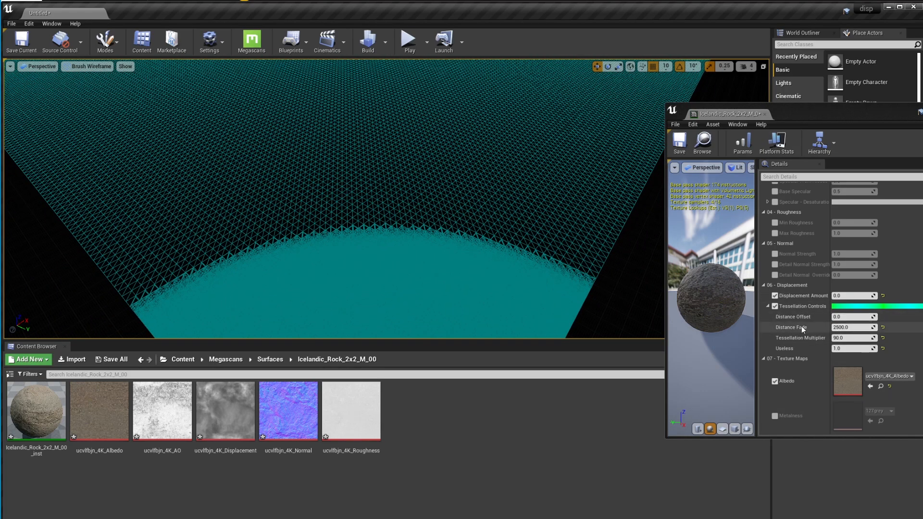
pyautogui.click(852, 317)
pyautogui.write('500')
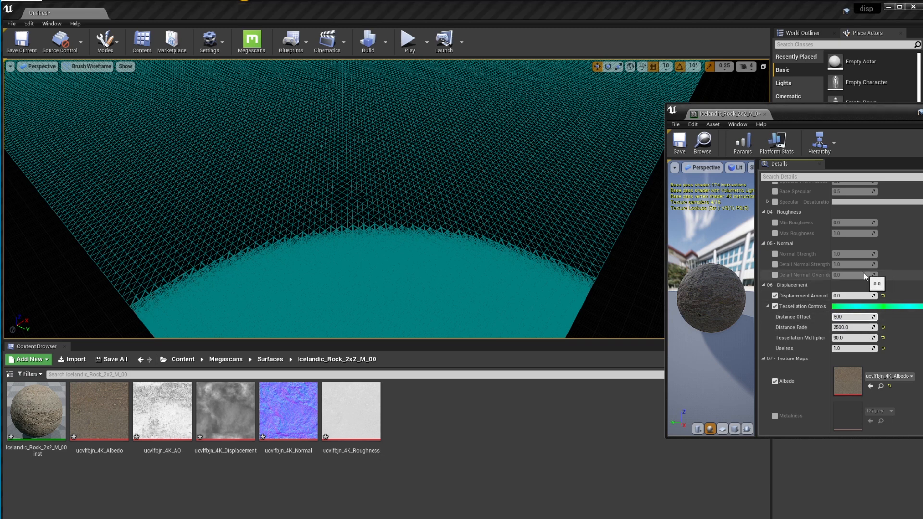
pyautogui.press('Return')
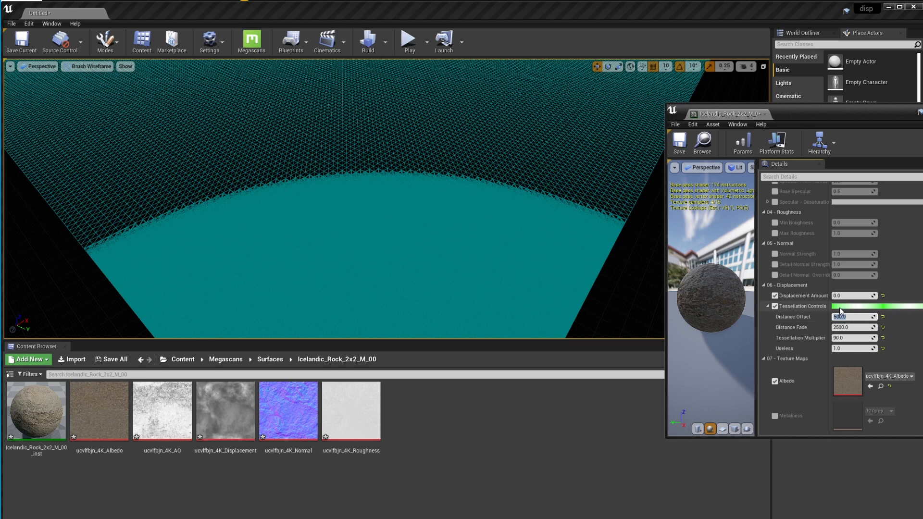
# - Try a Tessellation Multiplier of 100 for the rock material instance
pyautogui.click(853, 338)
pyautogui.write('100')
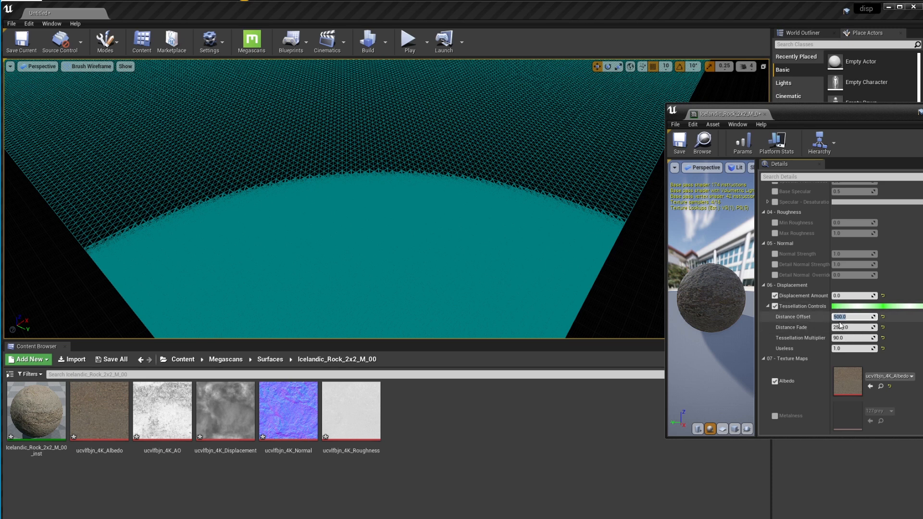
pyautogui.press('Return')
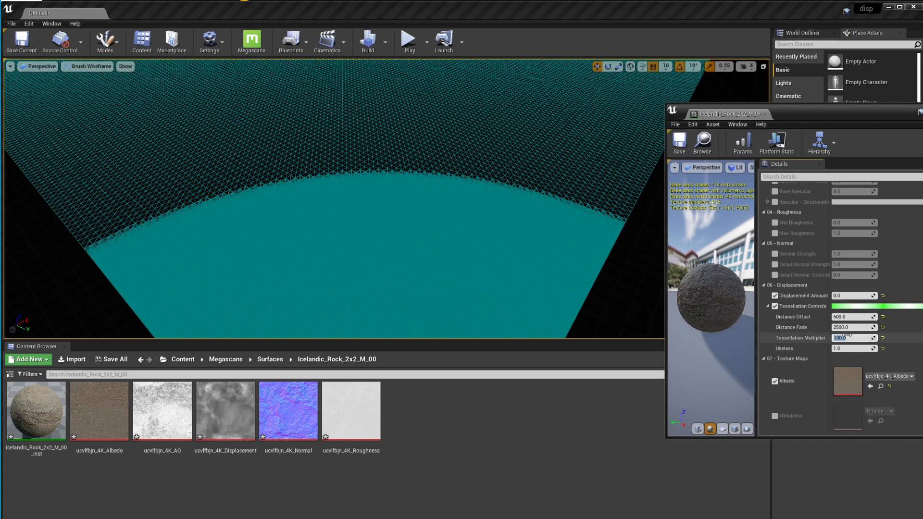
# - Try lower Tessellation Multiplier values of 10 and 5 and compare the wireframe density
pyautogui.click(849, 338)
pyautogui.moveTo(850, 338); pyautogui.dragTo(817, 341)
pyautogui.write('10')
pyautogui.press('Return')
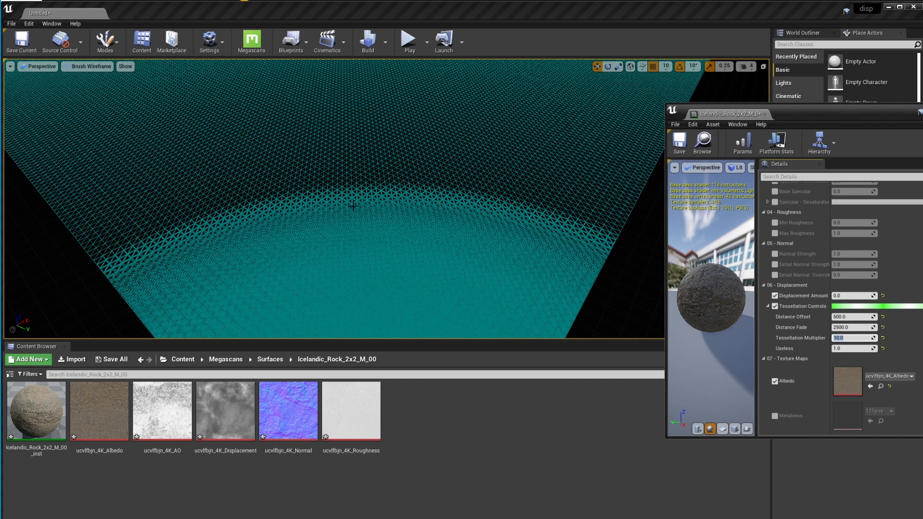
pyautogui.write('5')
pyautogui.press('Return')
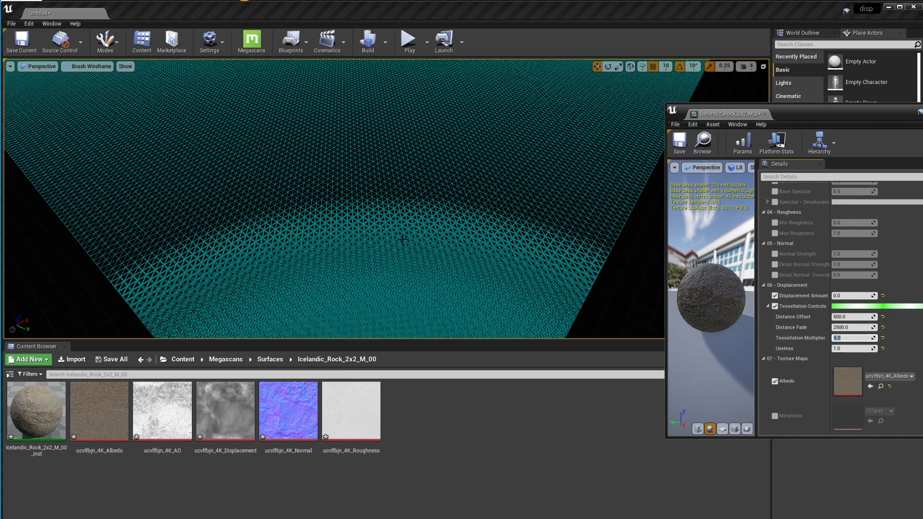
# - Try a Distance Fade of 3000 and inspect the tessellated wireframe up close
pyautogui.click(854, 328)
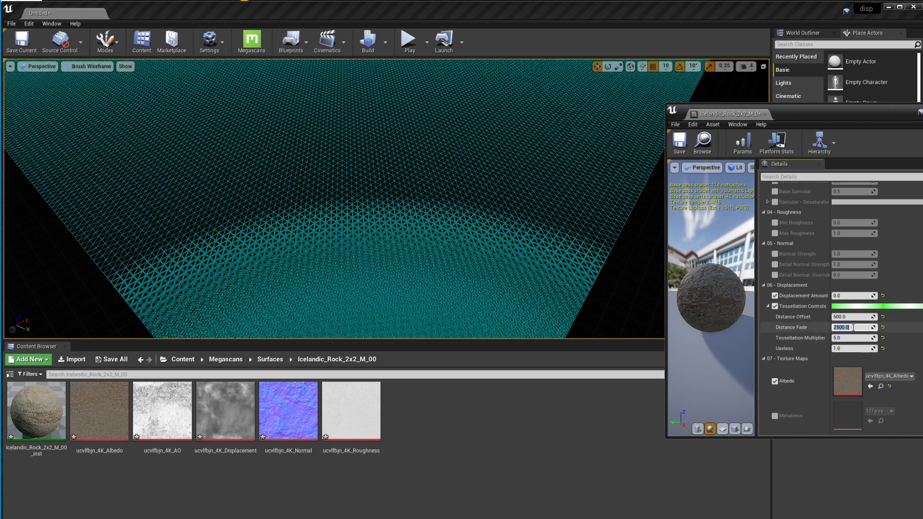
pyautogui.write('300')
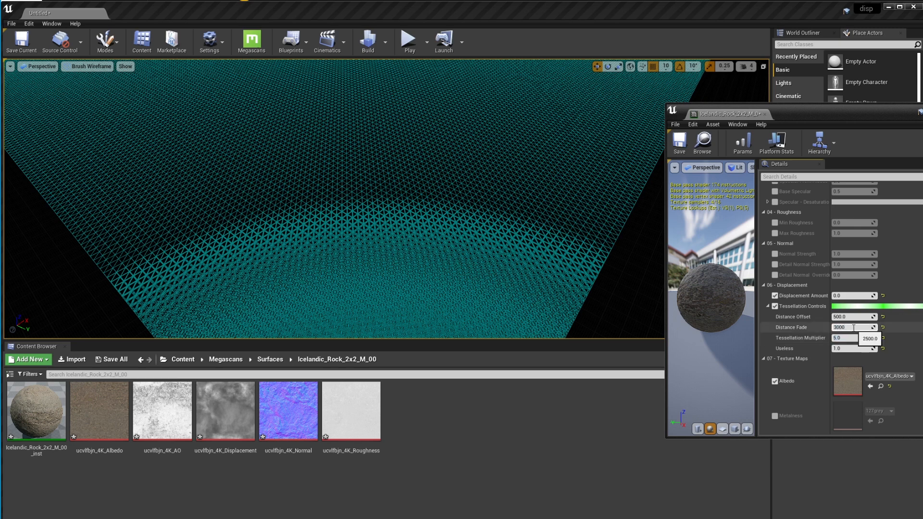
pyautogui.press('Return')
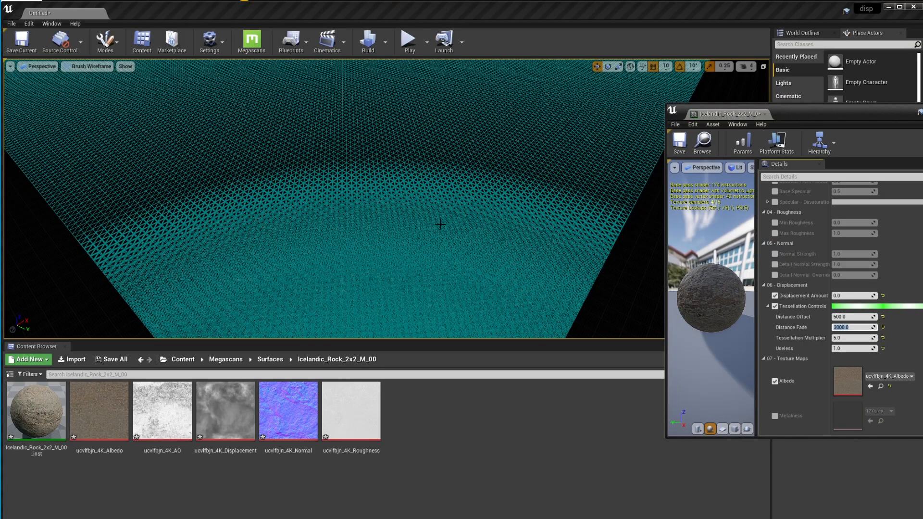
pyautogui.press('w')
pyautogui.moveTo(402, 200); pyautogui.dragTo(402, 200, button='right')
pyautogui.press('w')
pyautogui.press('s')
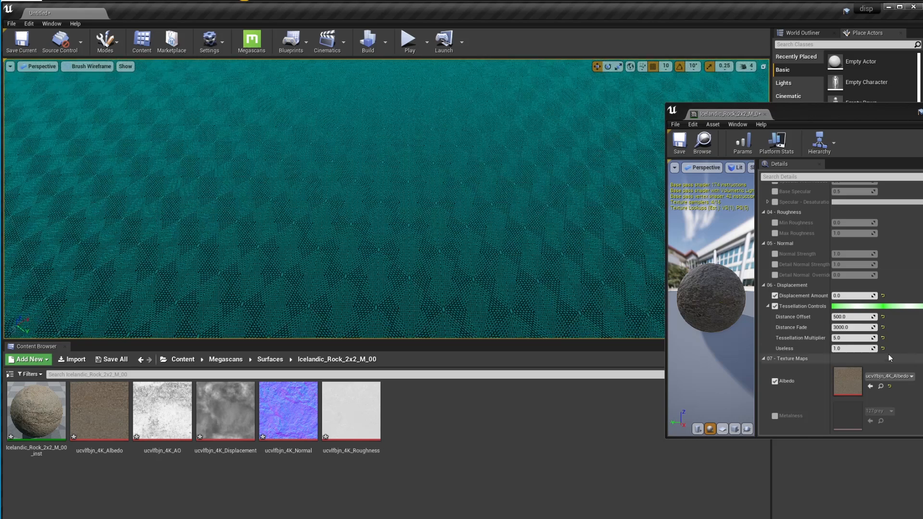
# - Set the Tessellation Multiplier to 4 and the Distance Fade to 2500, and check the plane's wireframe
pyautogui.click(847, 338)
pyautogui.write('4')
pyautogui.press('Return')
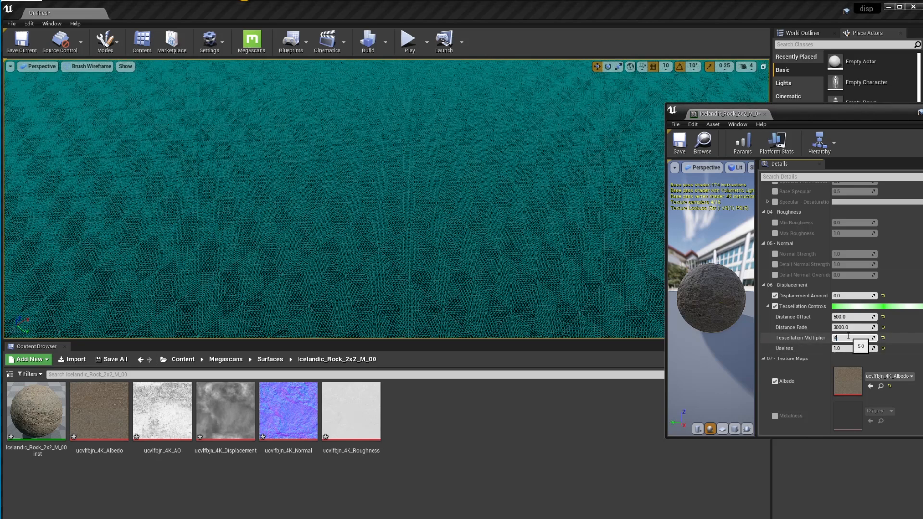
pyautogui.click(848, 327)
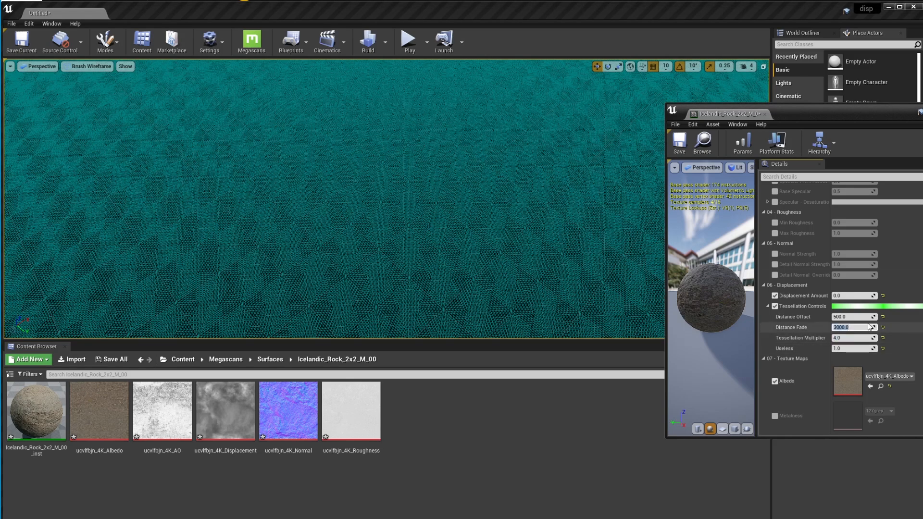
pyautogui.write('2500')
pyautogui.press('Return')
pyautogui.moveTo(332, 199)
pyautogui.mouseDown(button='right')
pyautogui.moveTo(332, 188)
pyautogui.moveTo(332, 207)
pyautogui.mouseUp(button='right')
pyautogui.moveTo(464, 183); pyautogui.dragTo(464, 195, button='right')
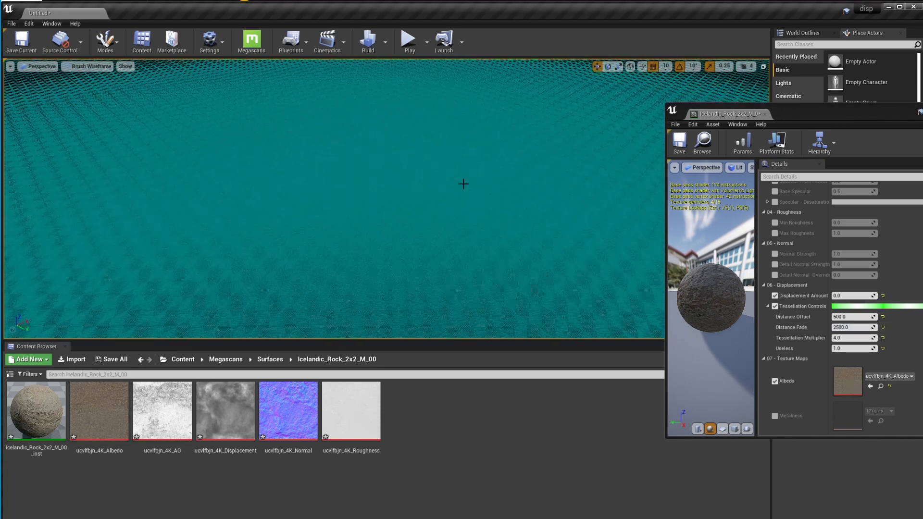
# - Switch the level viewport to Lit mode and view the rock surface towards the horizon
pyautogui.click(91, 67)
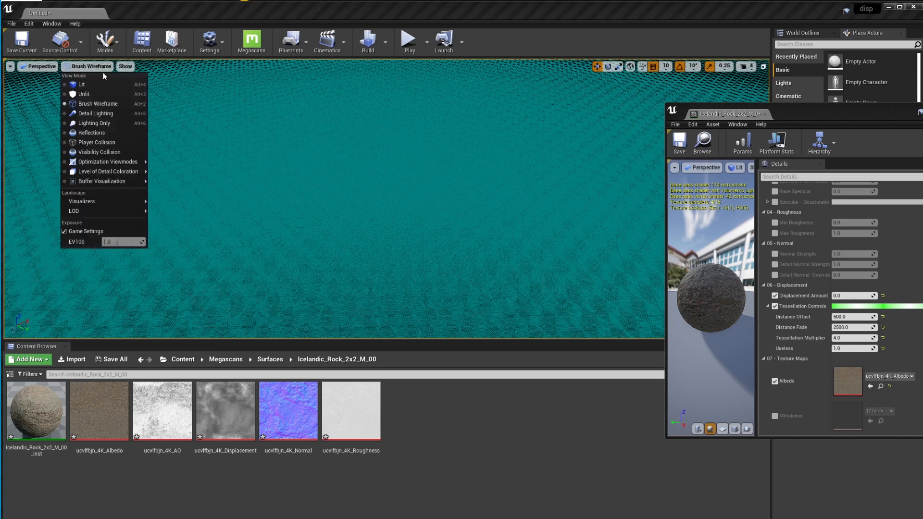
pyautogui.click(80, 79)
pyautogui.moveTo(144, 139); pyautogui.dragTo(144, 119, button='right')
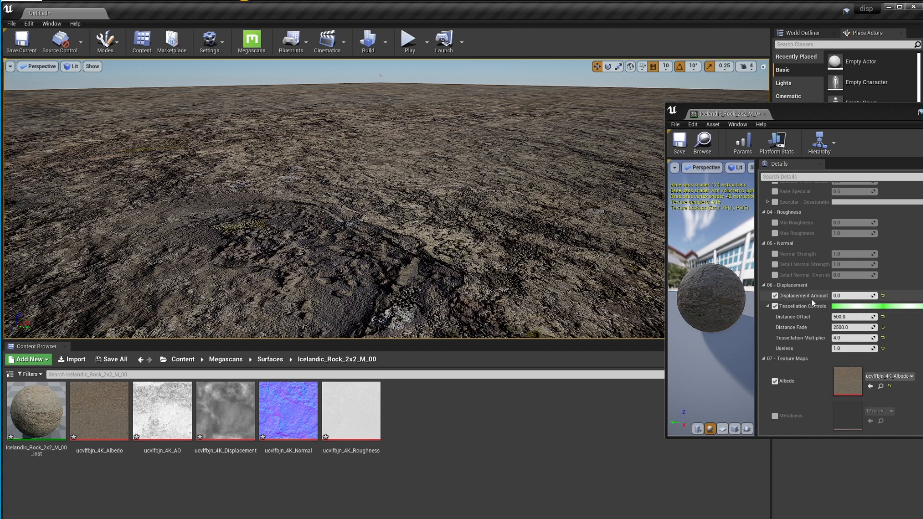
# - Try a Displacement Amount of 50 and inspect the displaced rock plane up close
pyautogui.click(848, 296)
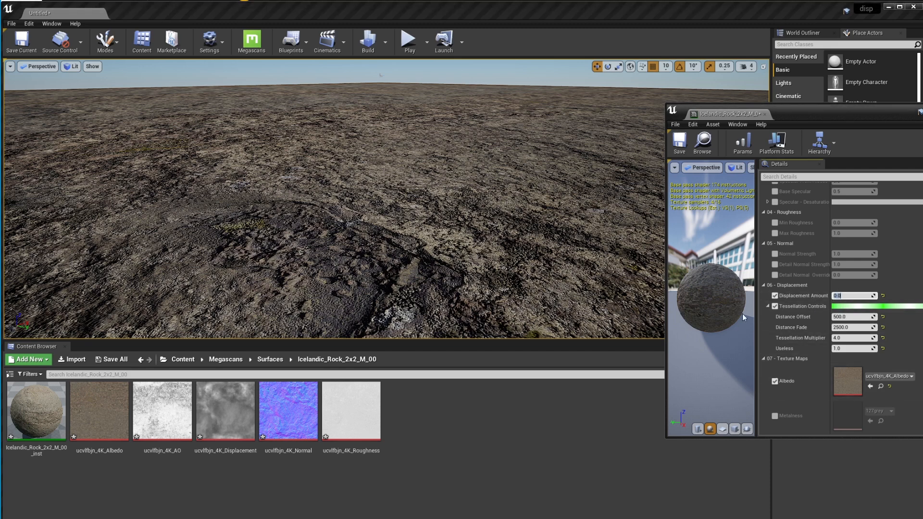
pyautogui.write('50')
pyautogui.press('Return')
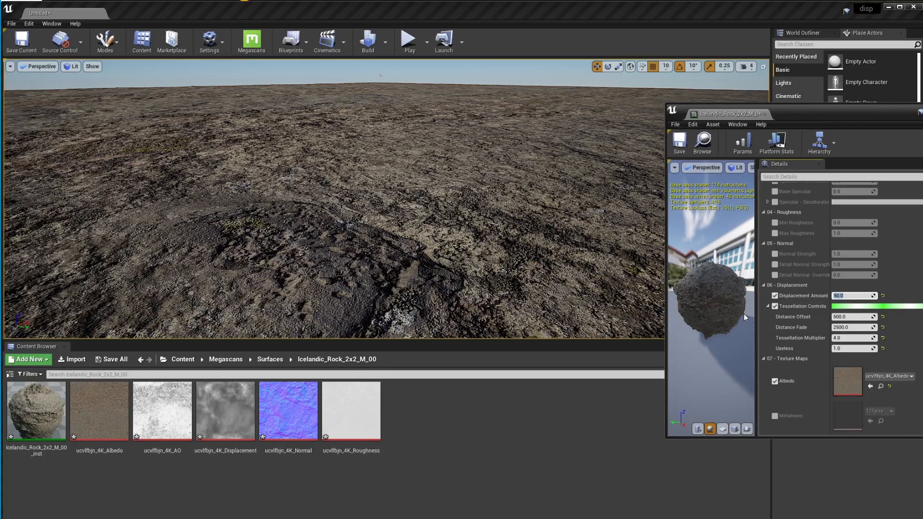
pyautogui.press('w')
pyautogui.moveTo(484, 210); pyautogui.dragTo(443, 211, button='right')
pyautogui.press('s')
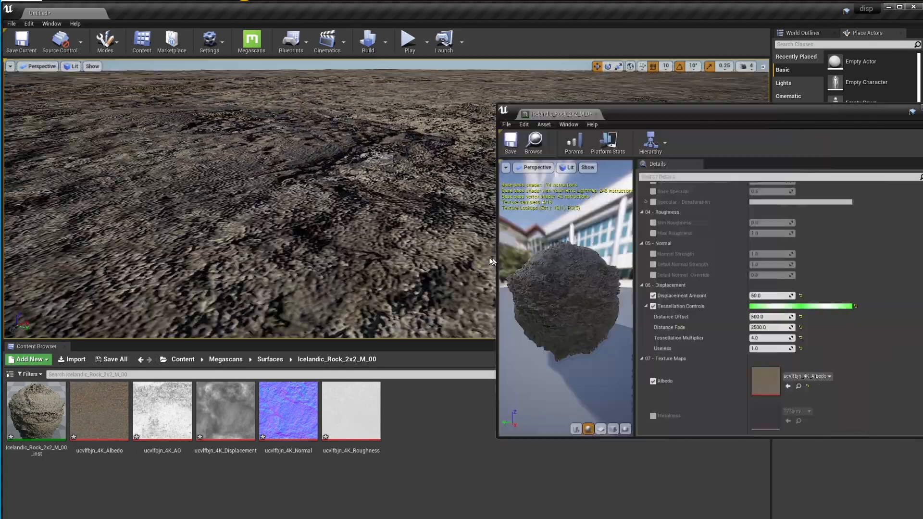
# - Enlarge the material instance window and its preview area, and inspect the displaced preview sphere
pyautogui.moveTo(497, 258); pyautogui.dragTo(427, 249)
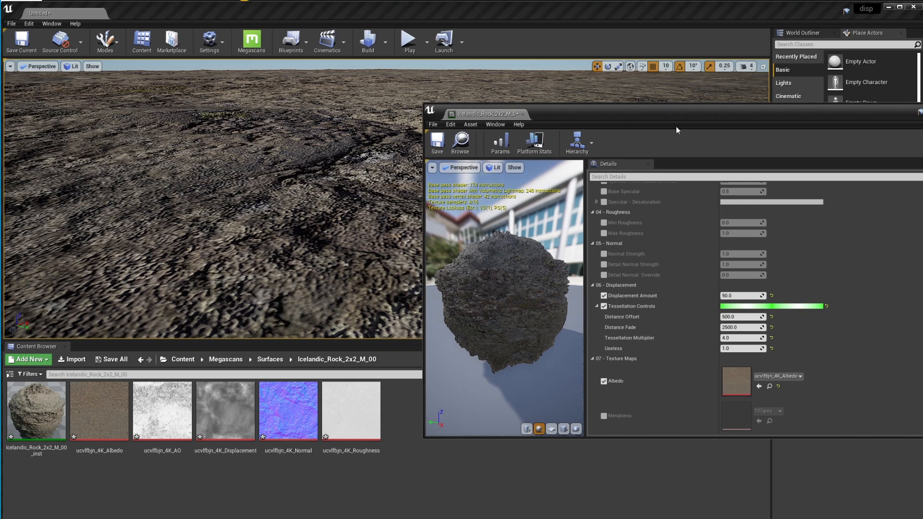
pyautogui.moveTo(677, 118); pyautogui.dragTo(681, 87)
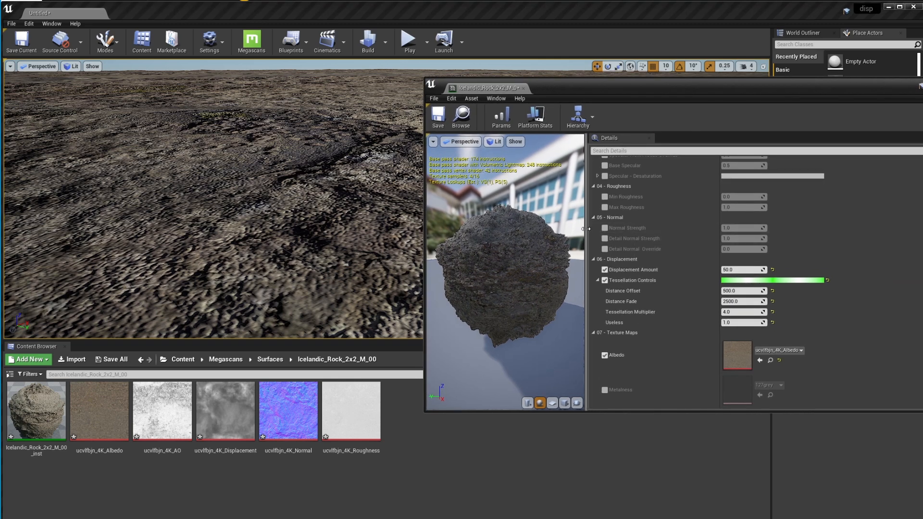
pyautogui.moveTo(586, 229); pyautogui.dragTo(755, 272)
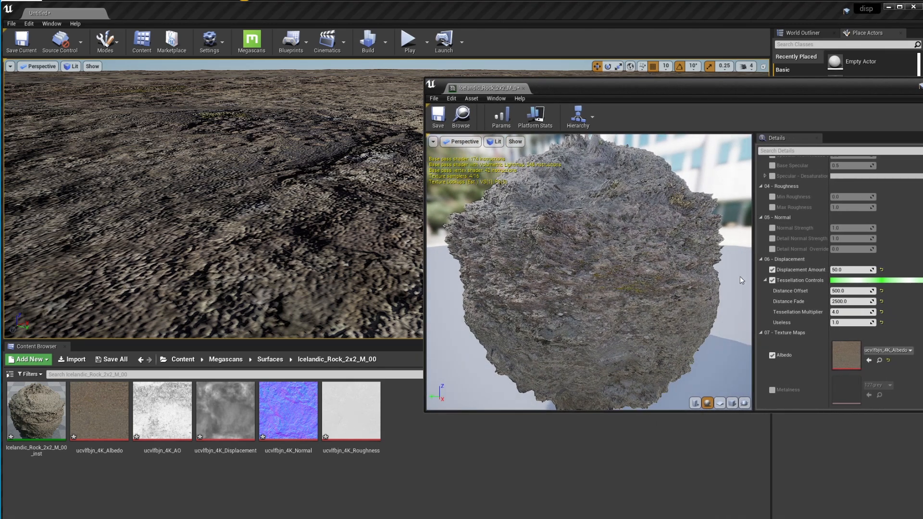
pyautogui.moveTo(539, 258); pyautogui.dragTo(542, 254)
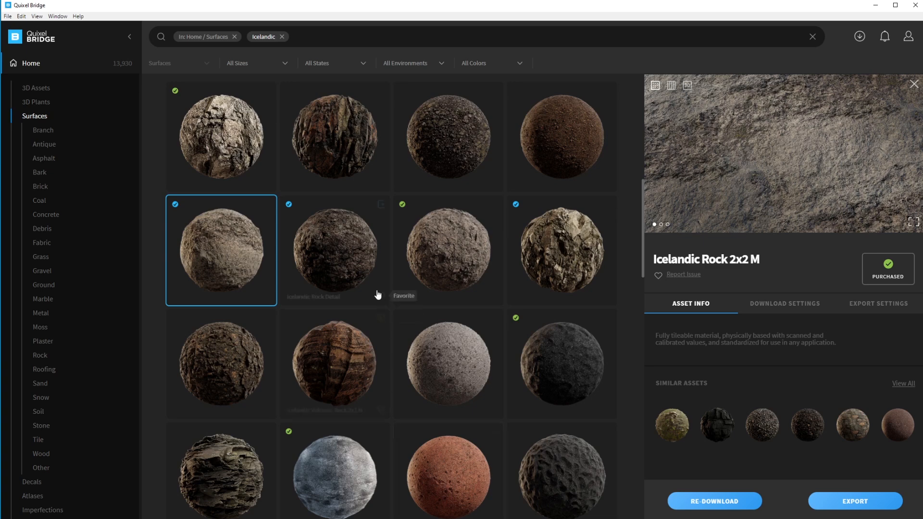
# - Inspect the 3D preview of Icelandic Rock 2x2 M in Quixel Bridge and minimize Bridge to return to Unreal Editor
pyautogui.click(687, 85)
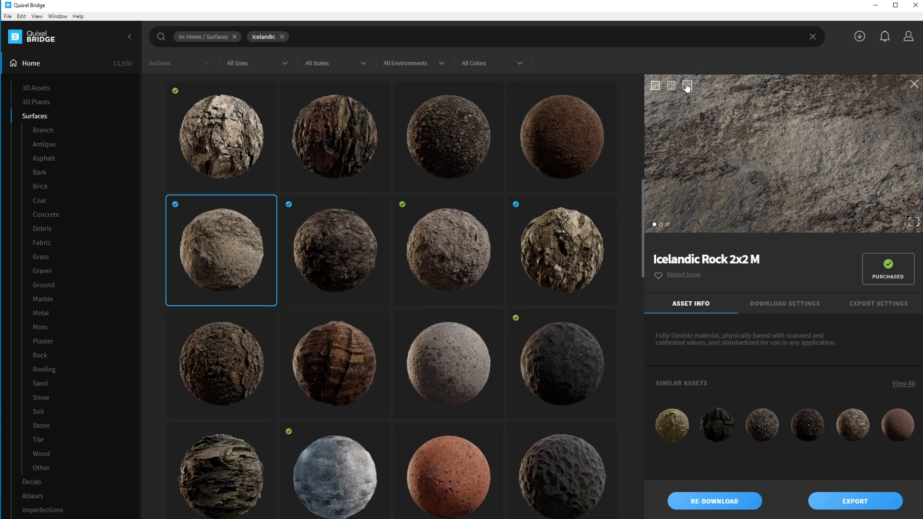
pyautogui.moveTo(683, 165)
pyautogui.mouseDown()
pyautogui.moveTo(759, 143)
pyautogui.moveTo(840, 150)
pyautogui.moveTo(682, 149)
pyautogui.mouseUp()
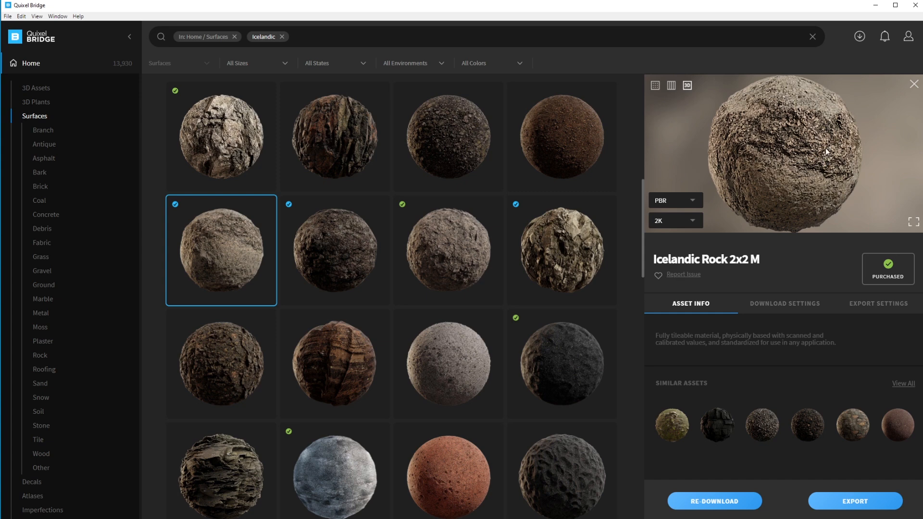
pyautogui.click(876, 6)
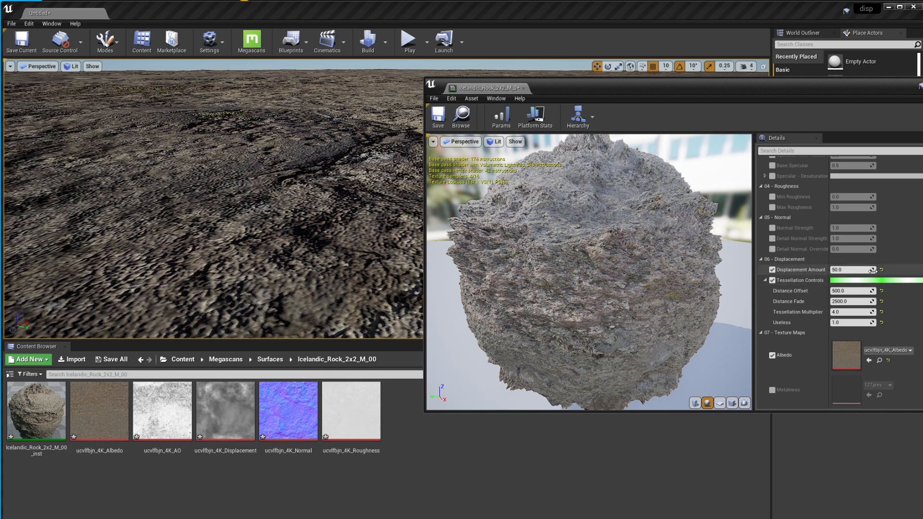
# - Reduce the Displacement Amount to about 14.69 and inspect the preview sphere from another angle
pyautogui.moveTo(836, 270); pyautogui.dragTo(808, 270)
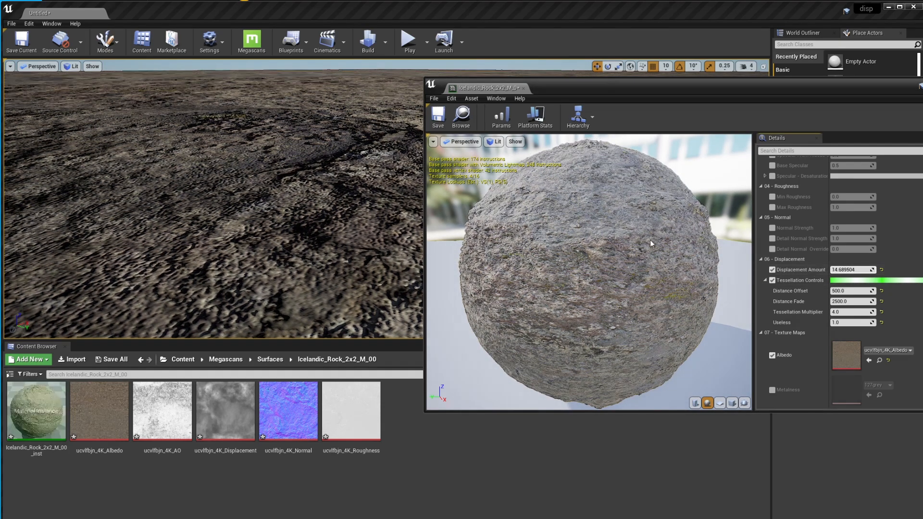
pyautogui.moveTo(650, 243); pyautogui.dragTo(558, 257)
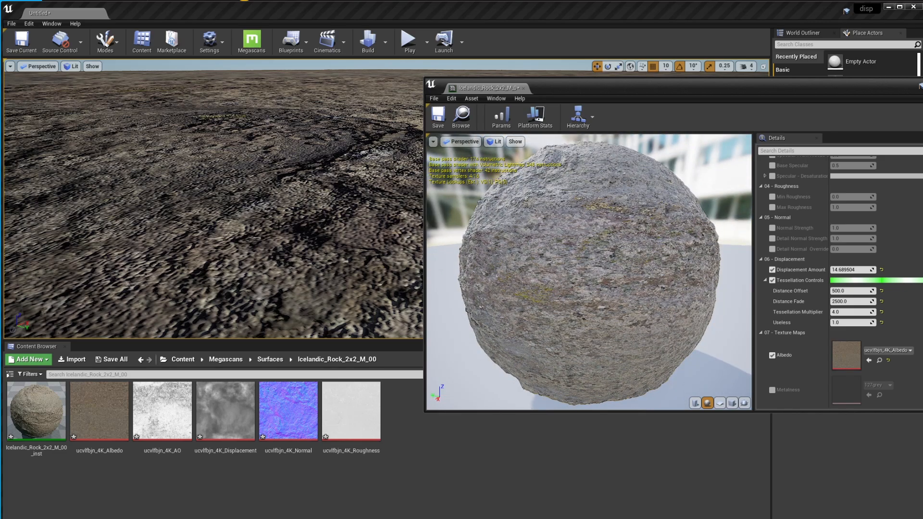
# - Narrow the material instance window to uncover the level viewport and view the whole displaced rock plane
pyautogui.moveTo(288, 193); pyautogui.dragTo(248, 217, button='right')
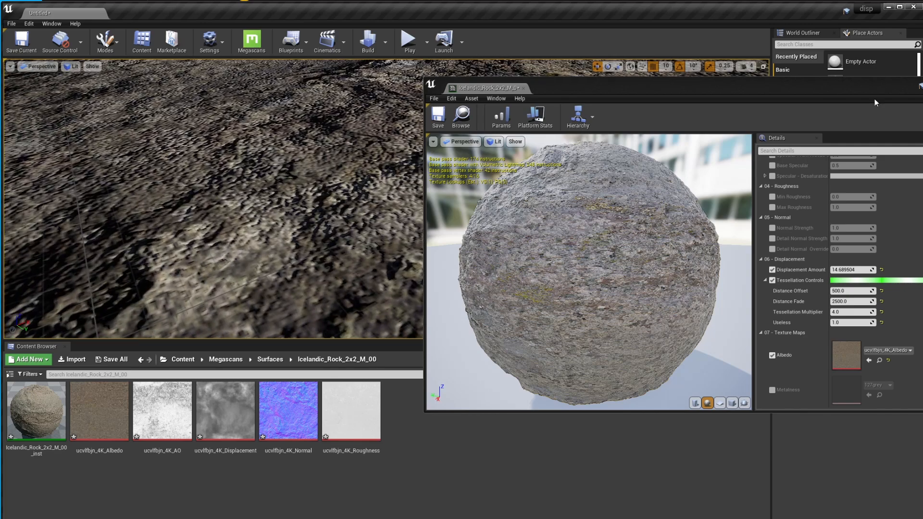
pyautogui.moveTo(426, 223); pyautogui.dragTo(758, 218)
pyautogui.moveTo(499, 217); pyautogui.dragTo(440, 170, button='right')
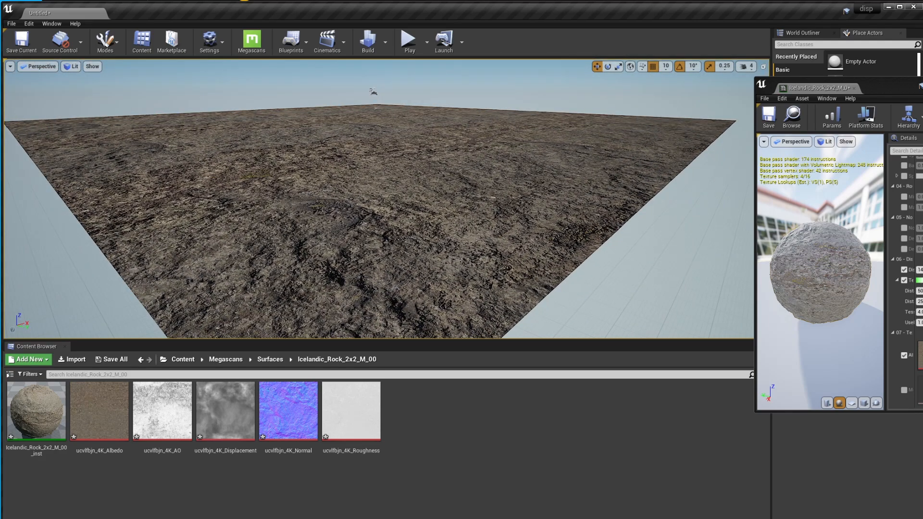
# - Set the rock material instance's Tiling X and Tiling Y to 15 and check the plane up close
pyautogui.moveTo(440, 171); pyautogui.dragTo(435, 228, button='right')
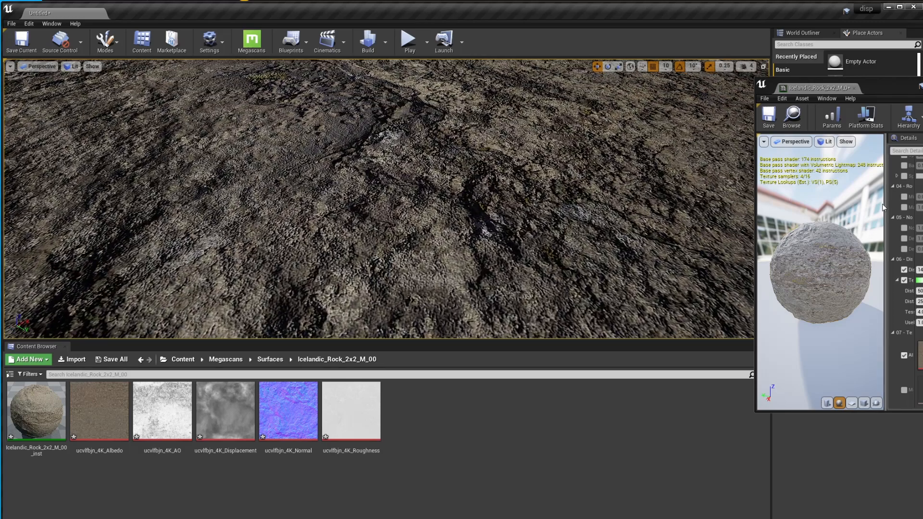
pyautogui.moveTo(883, 205); pyautogui.dragTo(808, 205)
pyautogui.scroll(8, 904, 202)
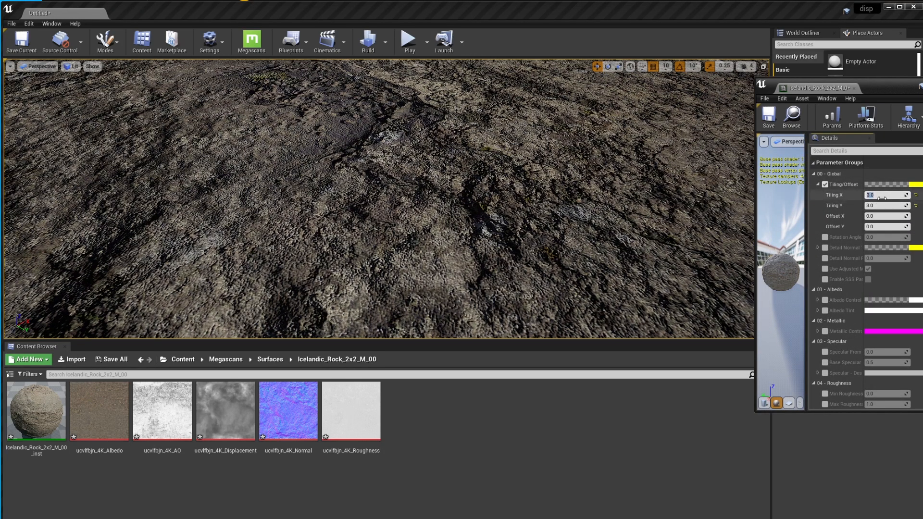
pyautogui.press('Return')
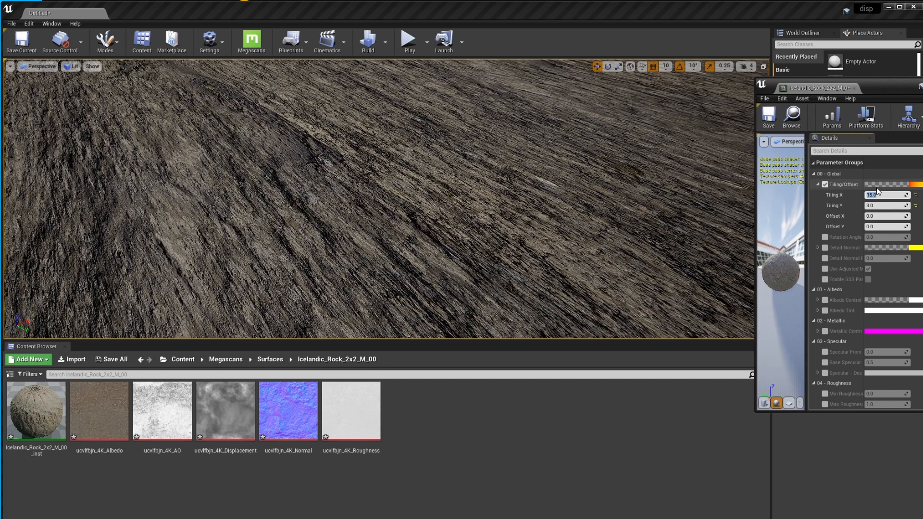
pyautogui.click(881, 206)
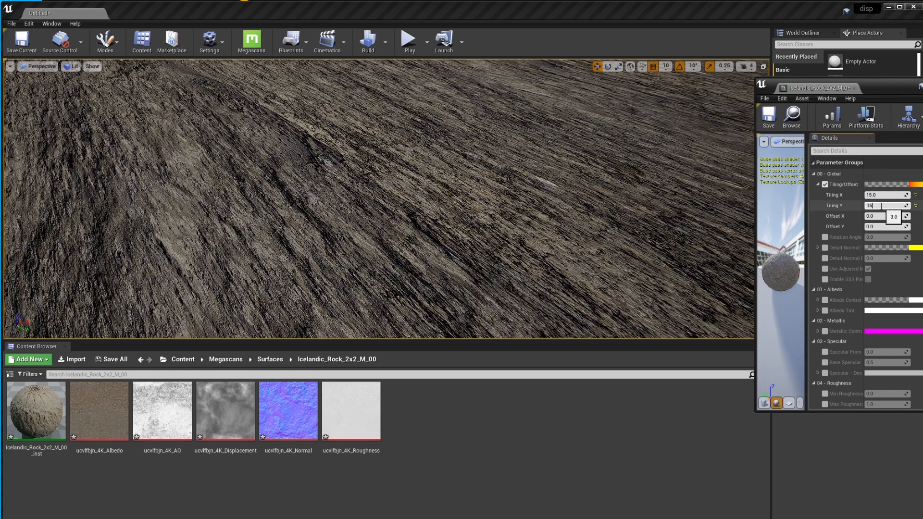
pyautogui.write('15')
pyautogui.press('Return')
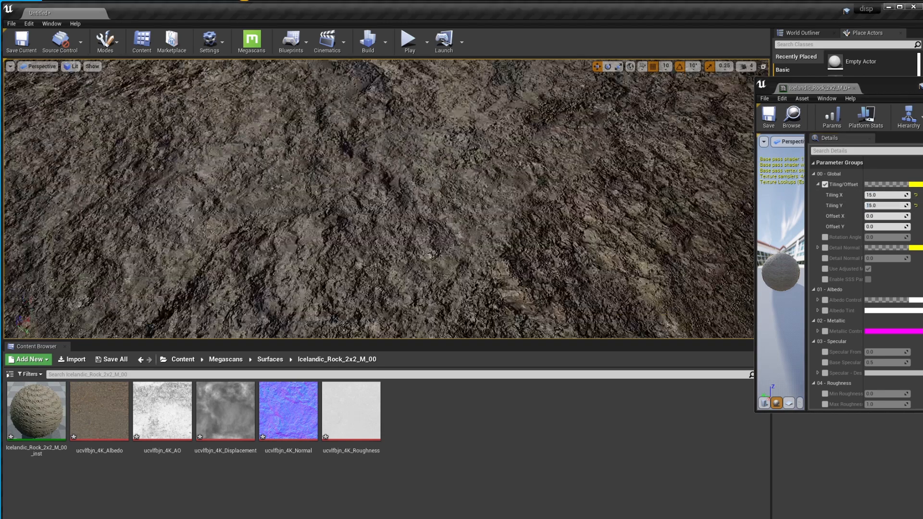
pyautogui.moveTo(387, 199); pyautogui.dragTo(412, 236, button='right')
# - Set the Displacement Amount to 20 and inspect the rock plane from close up, from above and at ground level
pyautogui.scroll(-15, 865, 284)
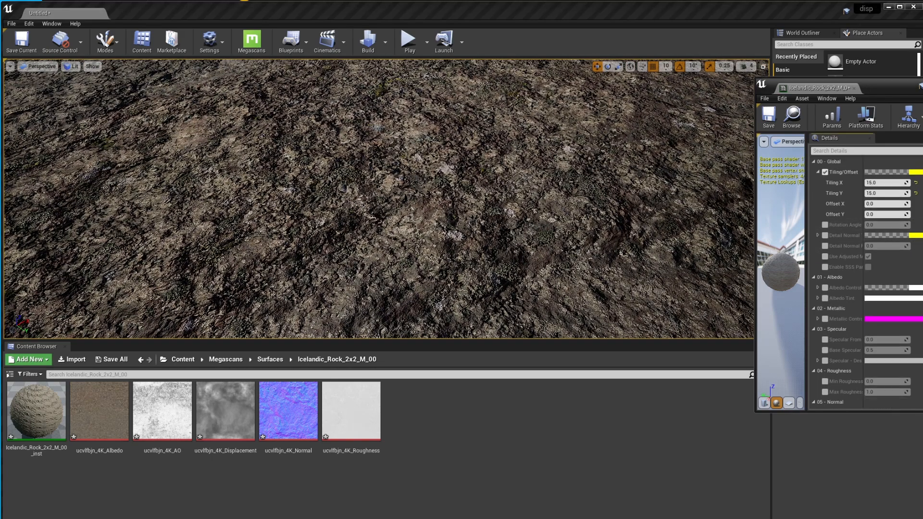
pyautogui.scroll(5, 896, 229)
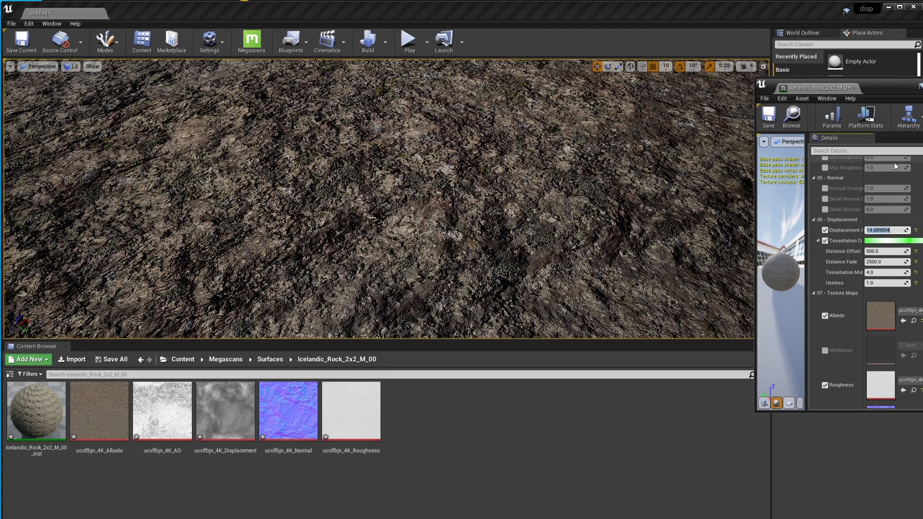
pyautogui.write('20')
pyautogui.press('Return')
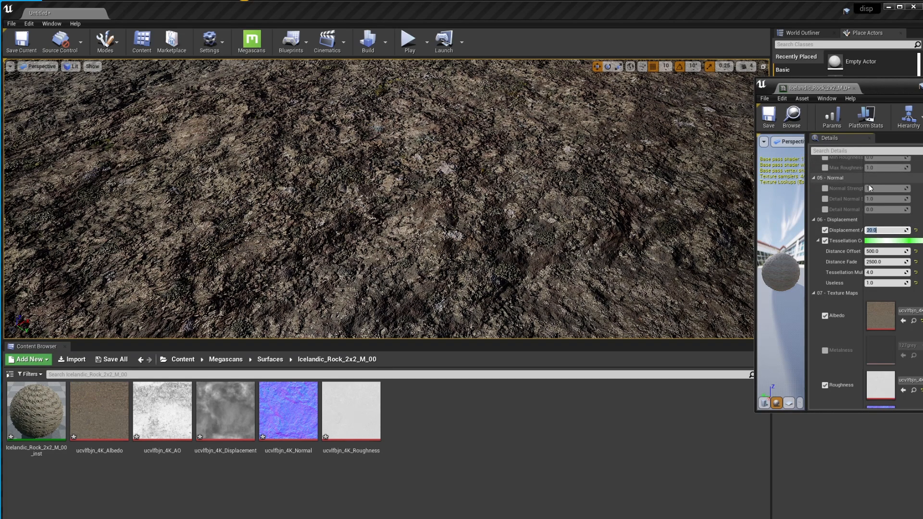
pyautogui.moveTo(553, 240); pyautogui.dragTo(384, 66, button='right')
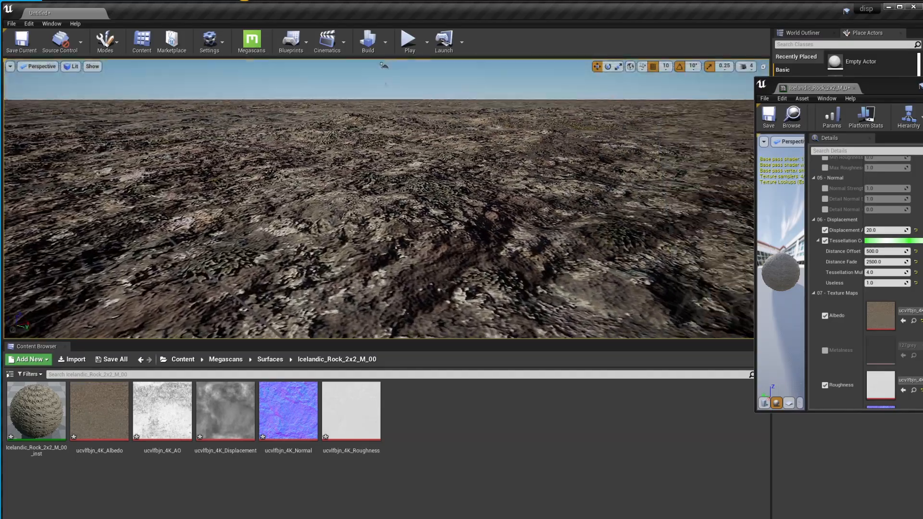
pyautogui.moveTo(385, 192); pyautogui.dragTo(389, 238, button='right')
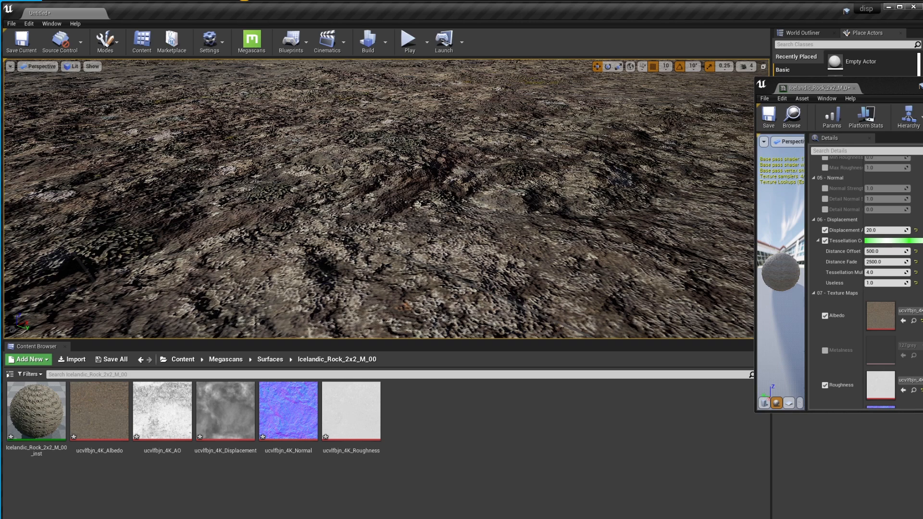
pyautogui.moveTo(517, 177); pyautogui.dragTo(517, 176, button='right')
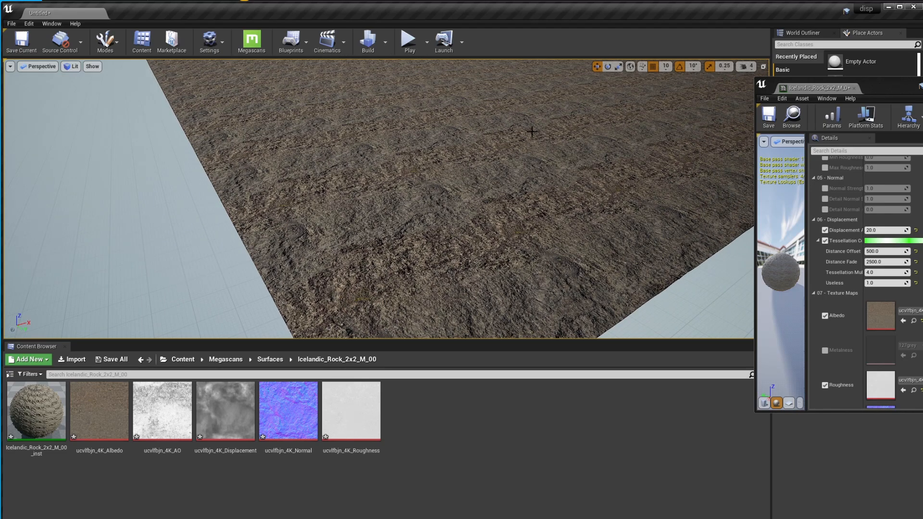
pyautogui.press('w')
pyautogui.moveTo(504, 172)
pyautogui.mouseDown(button='right')
pyautogui.moveTo(504, 186)
pyautogui.moveTo(507, 178)
pyautogui.mouseUp(button='right')
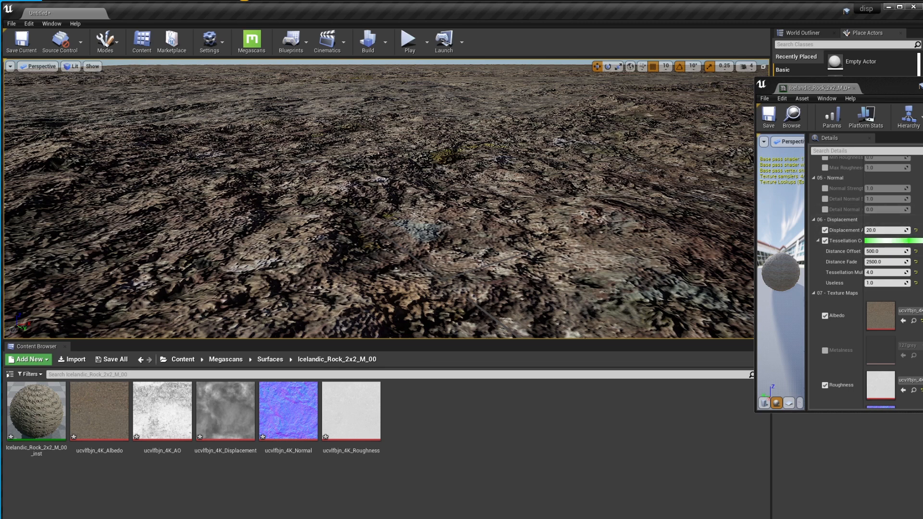
# - Set Tiling X and Tiling Y to 20 and view the rock surface toward the plane's edges
pyautogui.scroll(8, 892, 202)
pyautogui.click(895, 195)
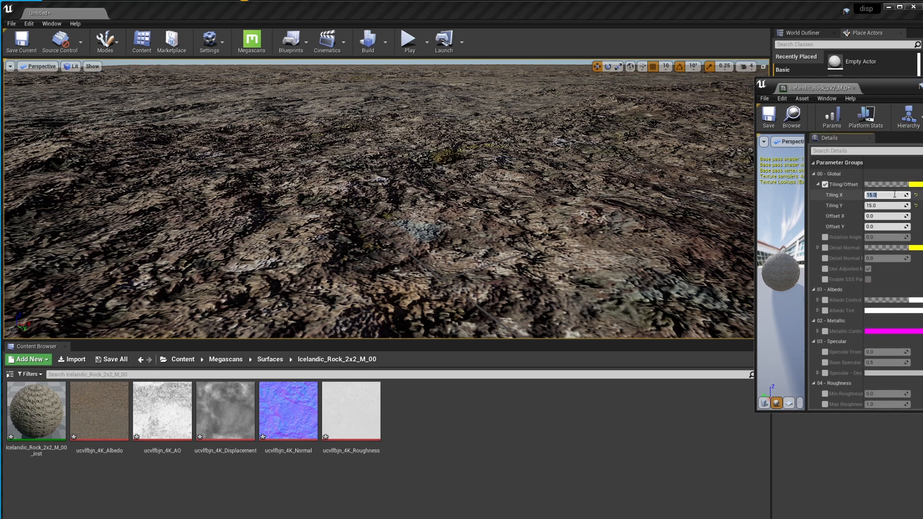
pyautogui.write('20')
pyautogui.press('Return')
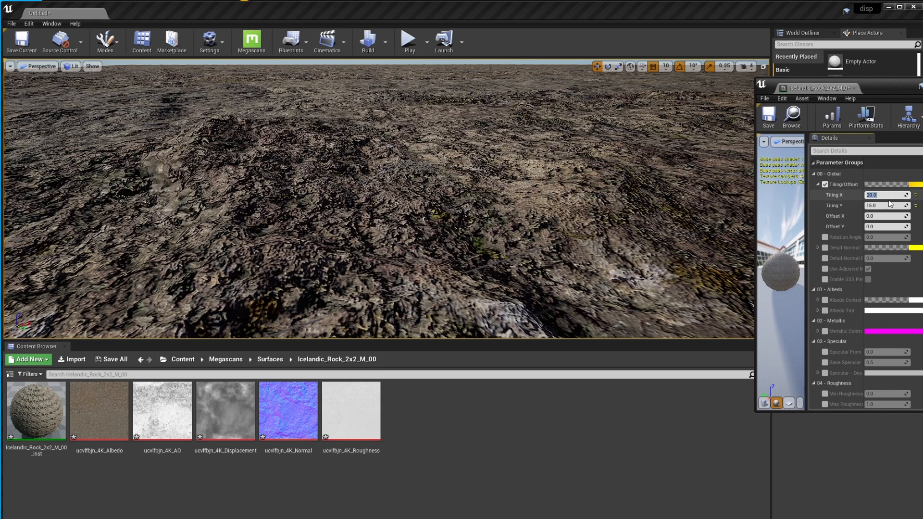
pyautogui.click(889, 205)
pyautogui.write('2')
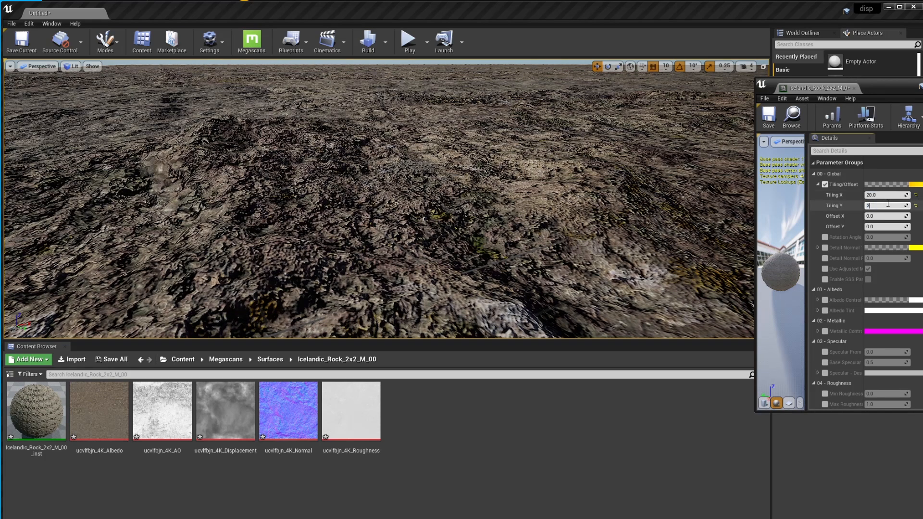
pyautogui.write('0')
pyautogui.press('Return')
pyautogui.moveTo(502, 219); pyautogui.dragTo(503, 193, button='right')
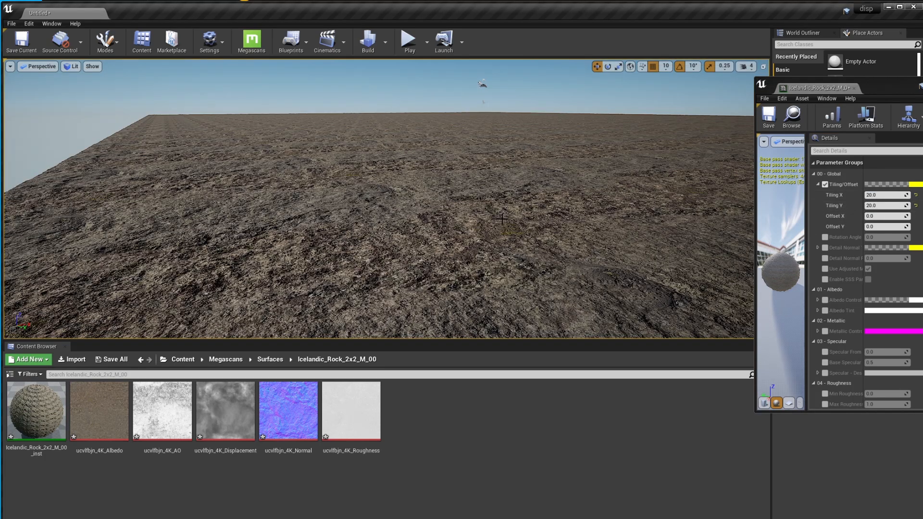
pyautogui.moveTo(491, 249); pyautogui.dragTo(520, 210, button='right')
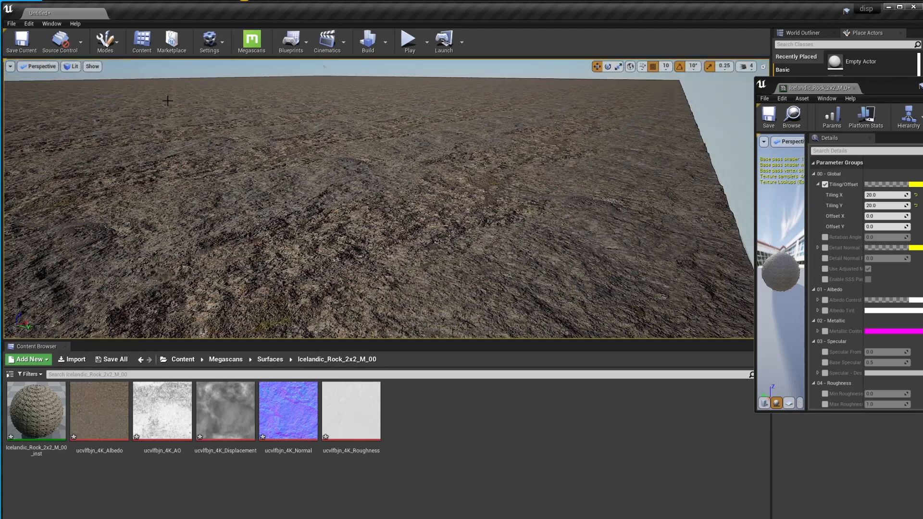
# - Display the level viewport in Brush Wireframe mode and examine the tessellated plane at ground level
pyautogui.click(75, 67)
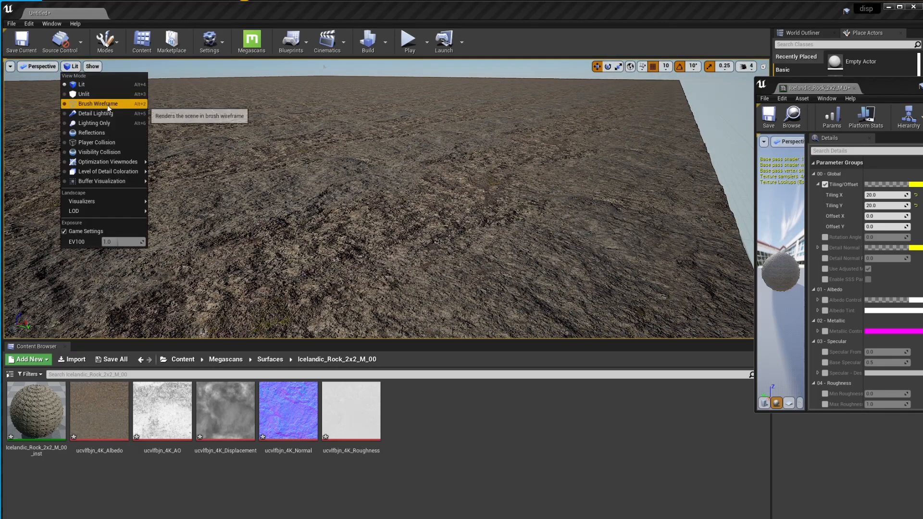
pyautogui.click(107, 103)
pyautogui.moveTo(439, 206)
pyautogui.mouseDown(button='right')
pyautogui.moveTo(480, 75)
pyautogui.moveTo(559, 66)
pyautogui.moveTo(534, 111)
pyautogui.moveTo(535, 135)
pyautogui.moveTo(533, 110)
pyautogui.moveTo(538, 165)
pyautogui.mouseUp(button='right')
pyautogui.press('w')
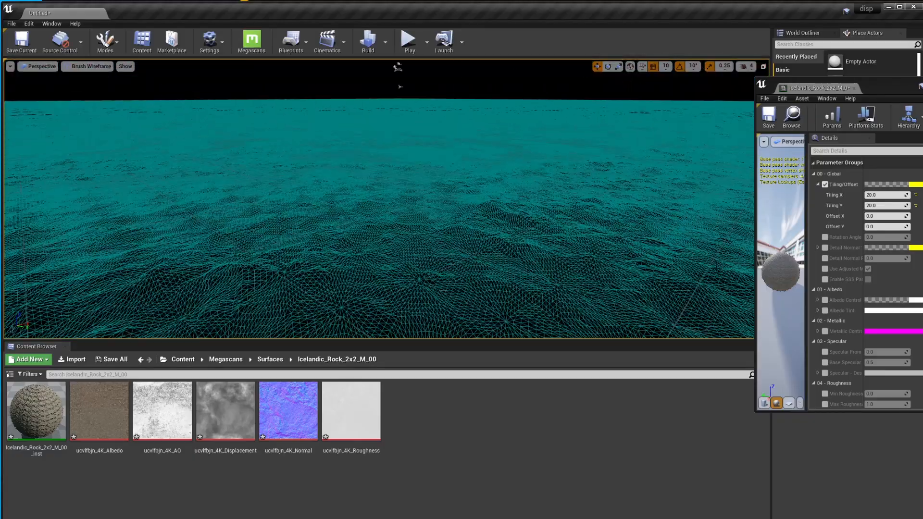
# - Set the tessellation Distance Offset to 200 and Distance Fade to 1000, and check the mesh density in wireframe
pyautogui.scroll(-3, 846, 327)
pyautogui.scroll(-4, 846, 327)
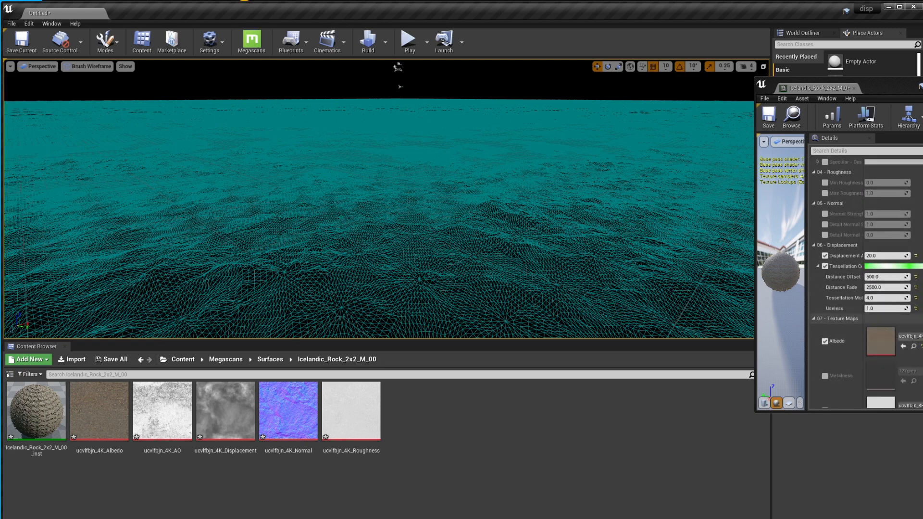
pyautogui.click(877, 287)
pyautogui.click(881, 277)
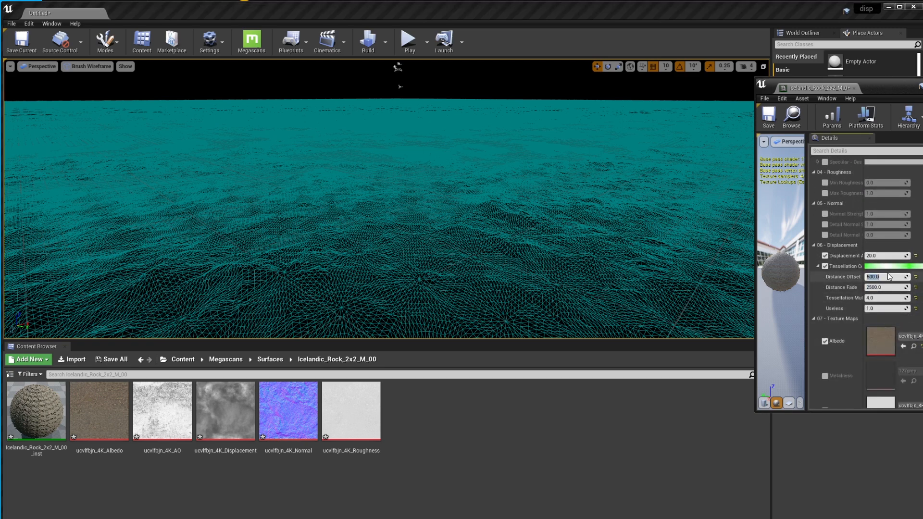
pyautogui.write('200')
pyautogui.click(891, 287)
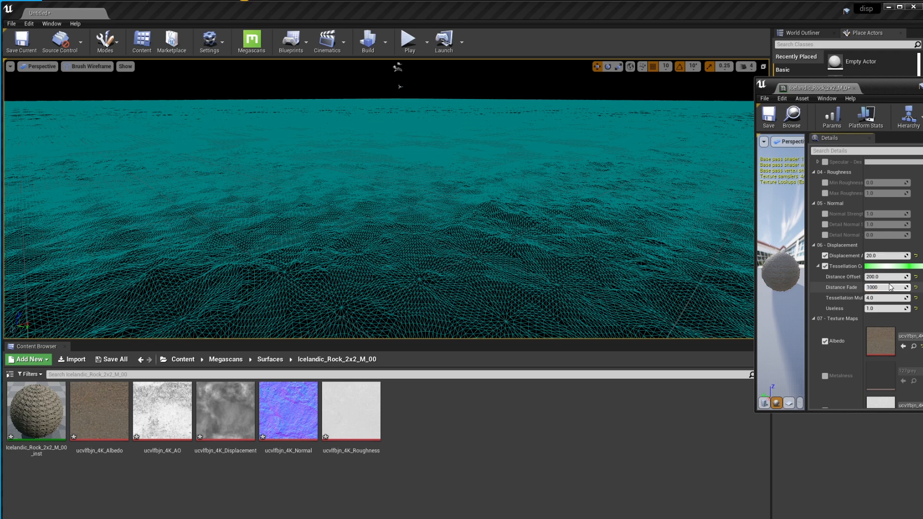
pyautogui.write('1000')
pyautogui.press('Return')
pyautogui.moveTo(480, 216); pyautogui.dragTo(440, 210, button='right')
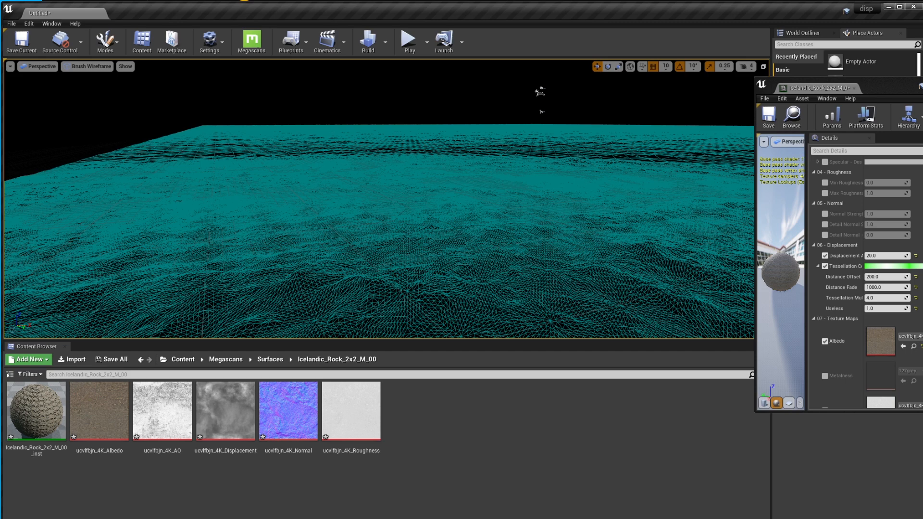
pyautogui.moveTo(525, 262); pyautogui.dragTo(583, 204, button='right')
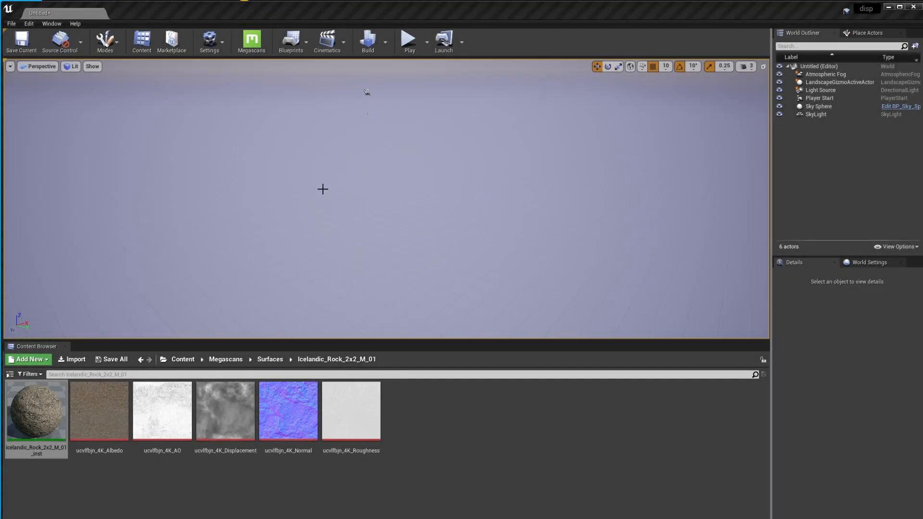
# - Switch to Landscape mode and view the grid preview of the new landscape
pyautogui.click(106, 43)
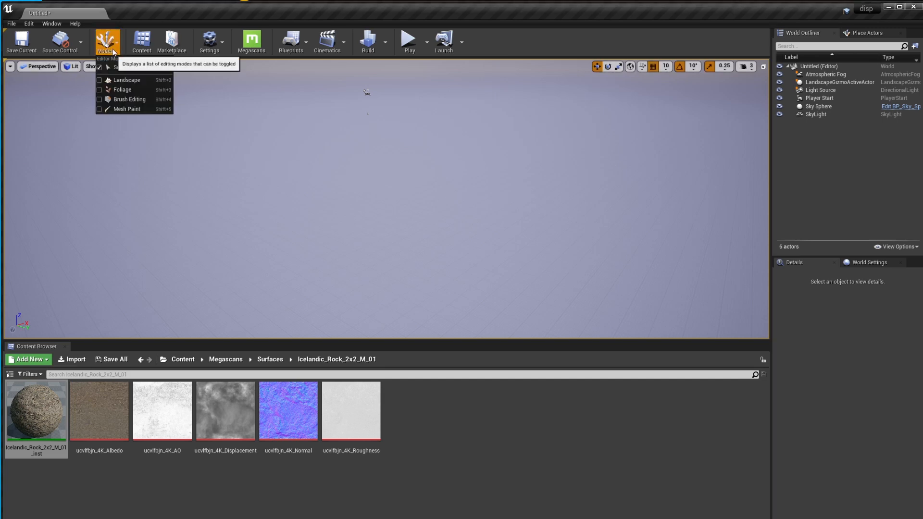
pyautogui.click(137, 83)
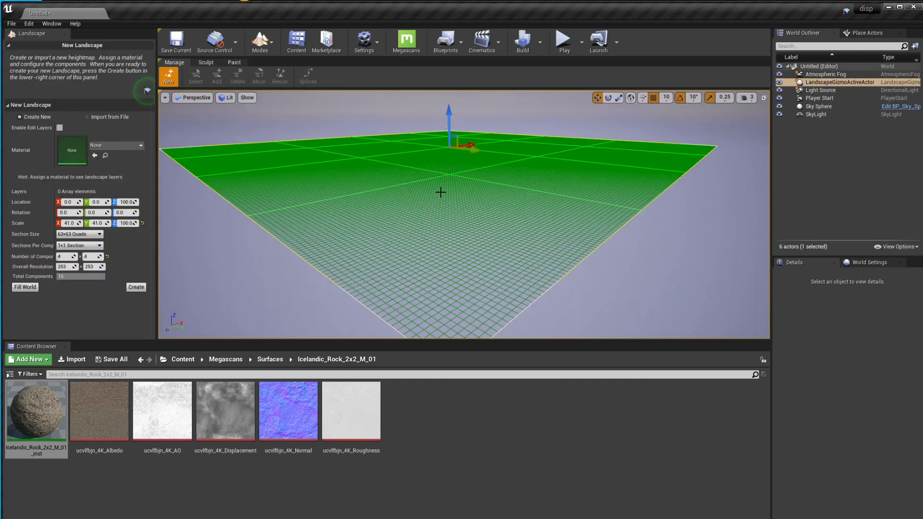
pyautogui.moveTo(298, 212); pyautogui.dragTo(269, 222, button='right')
pyautogui.moveTo(489, 215); pyautogui.dragTo(509, 199, button='right')
# - Set the new landscape's X and Y scale to 100 and reset its number of components to 8 by 8
pyautogui.click(71, 224)
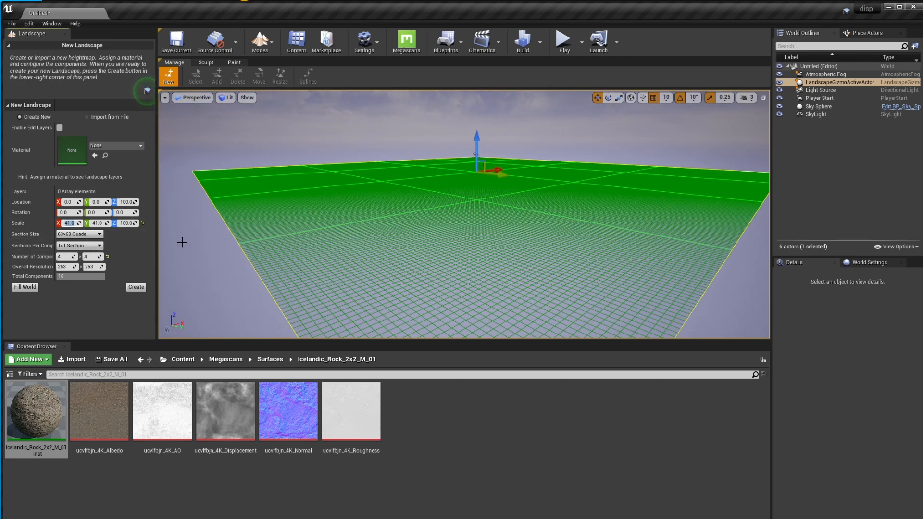
pyautogui.write('12')
pyautogui.press('Return')
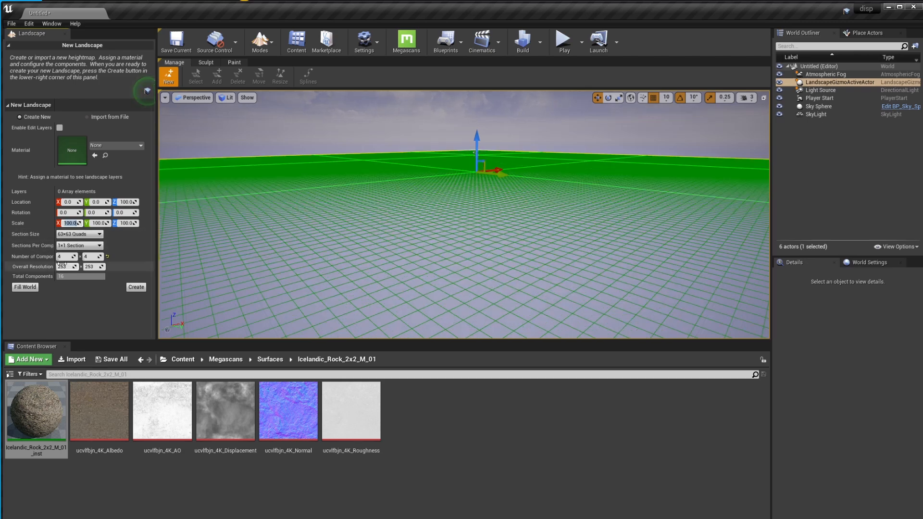
pyautogui.click(107, 256)
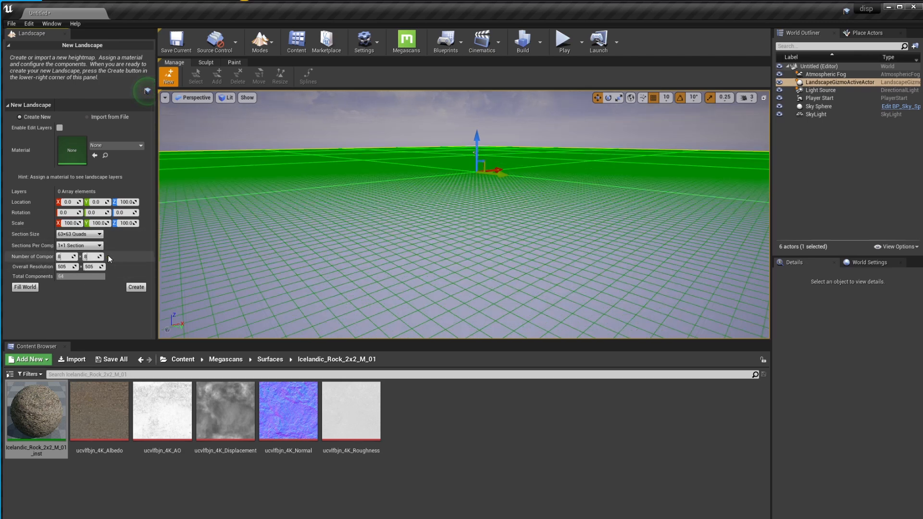
pyautogui.moveTo(433, 217); pyautogui.dragTo(476, 276, button='right')
pyautogui.press('s')
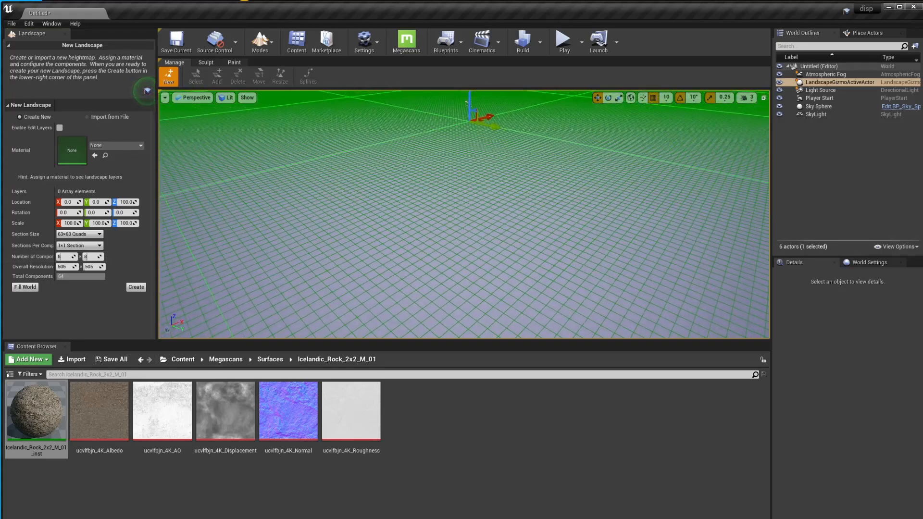
pyautogui.moveTo(596, 203); pyautogui.dragTo(601, 194, button='right')
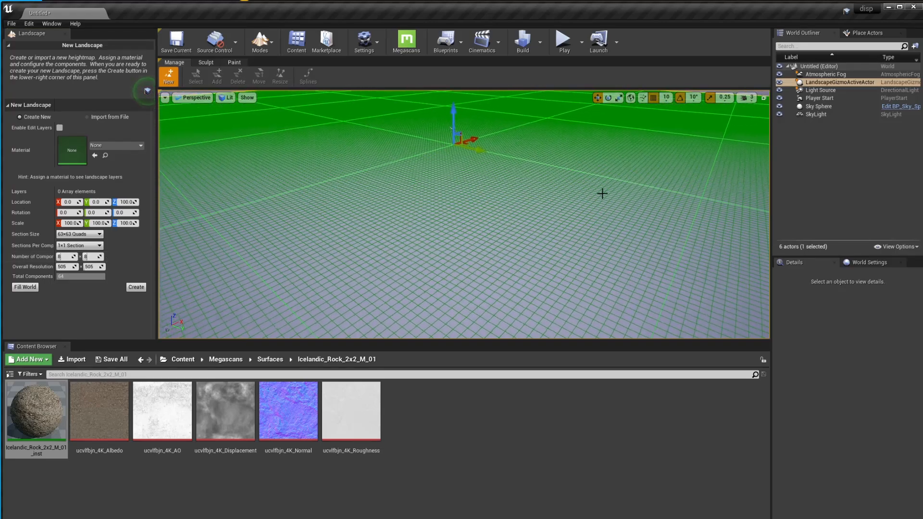
# - Set the new landscape's number of components to 4 by 4 and its X and Y scale to 41
pyautogui.click(61, 257)
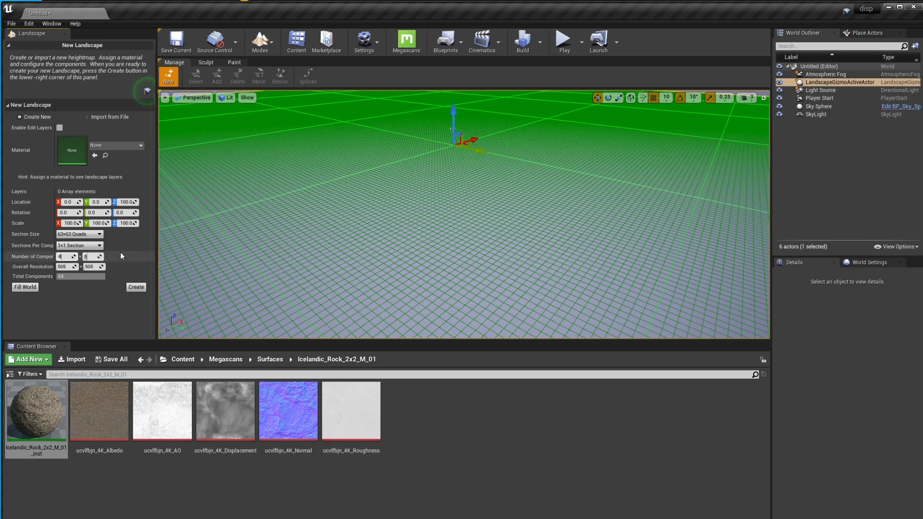
pyautogui.click(89, 257)
pyautogui.write('4')
pyautogui.press('Return')
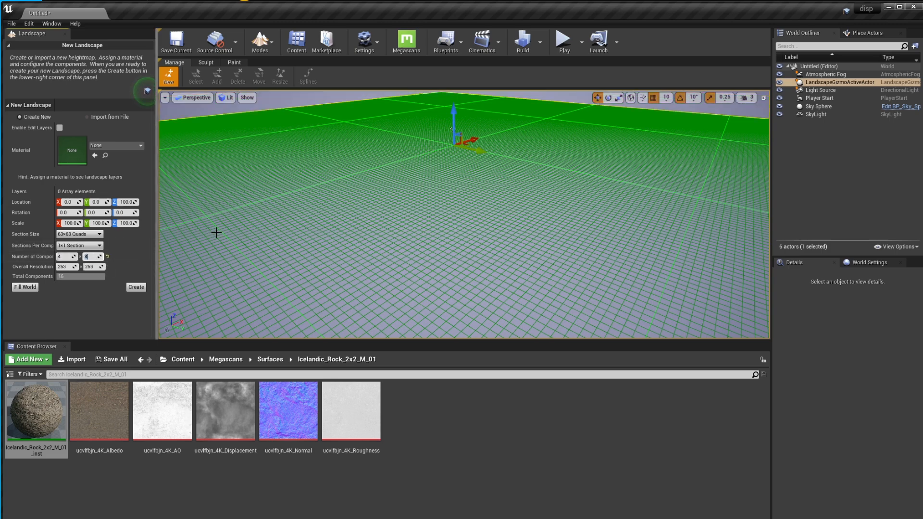
pyautogui.moveTo(468, 162); pyautogui.dragTo(493, 163, button='right')
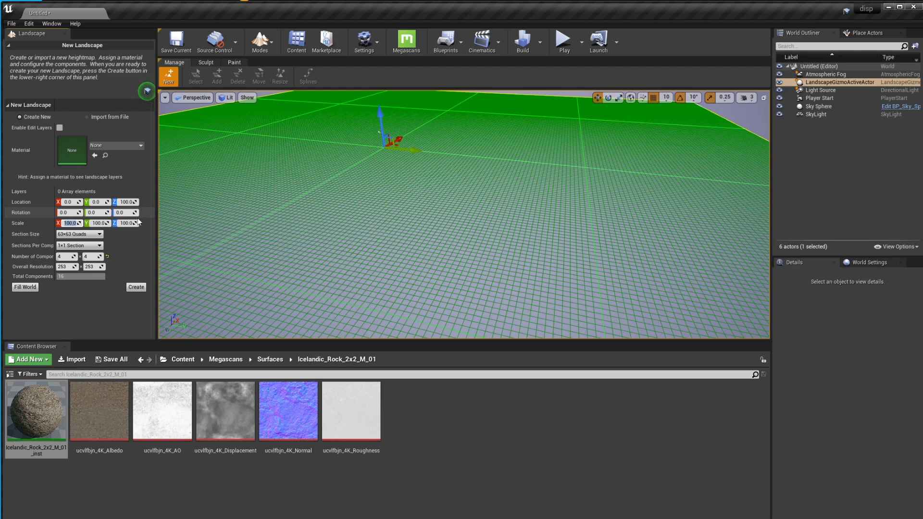
pyautogui.press('Return')
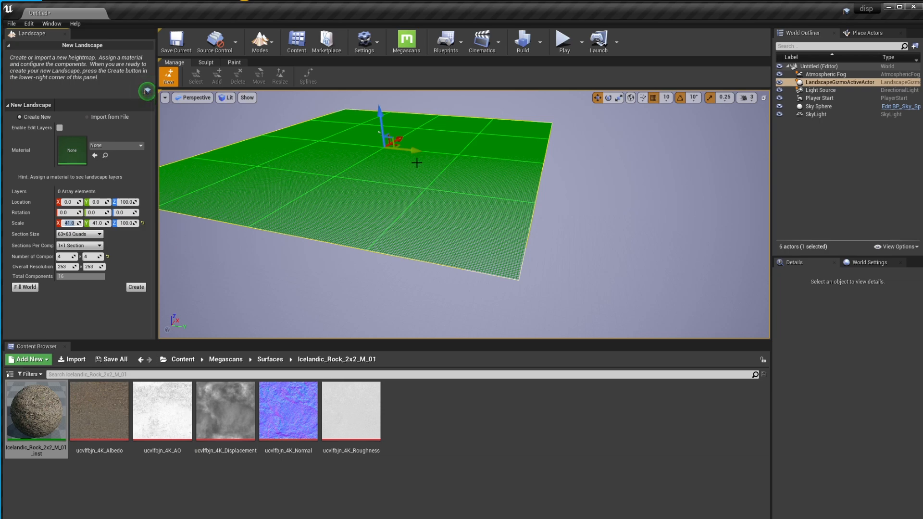
# - Create the landscape with the current settings and set the viewport camera speed to 4
pyautogui.moveTo(427, 186); pyautogui.dragTo(402, 241, button='right')
pyautogui.press('w')
pyautogui.moveTo(505, 258); pyautogui.dragTo(528, 264, button='right')
pyautogui.moveTo(419, 221); pyautogui.dragTo(477, 194, button='right')
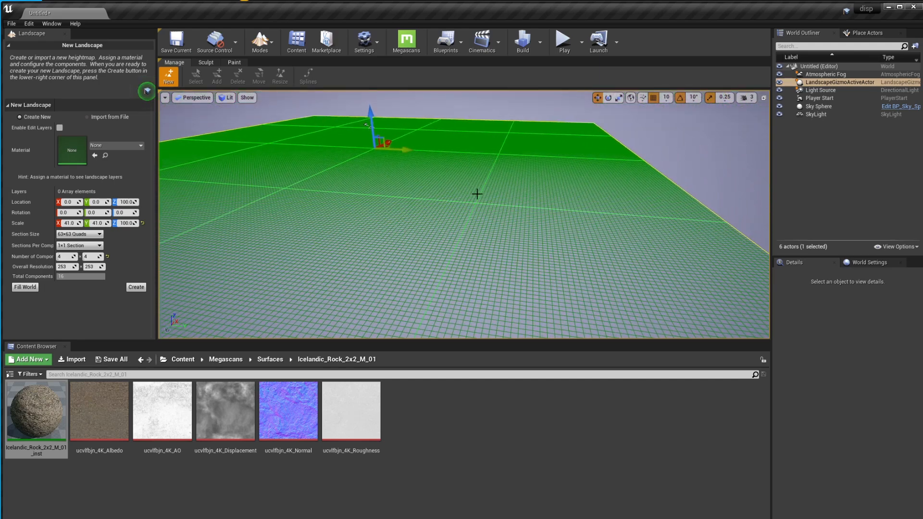
pyautogui.click(136, 287)
pyautogui.click(746, 98)
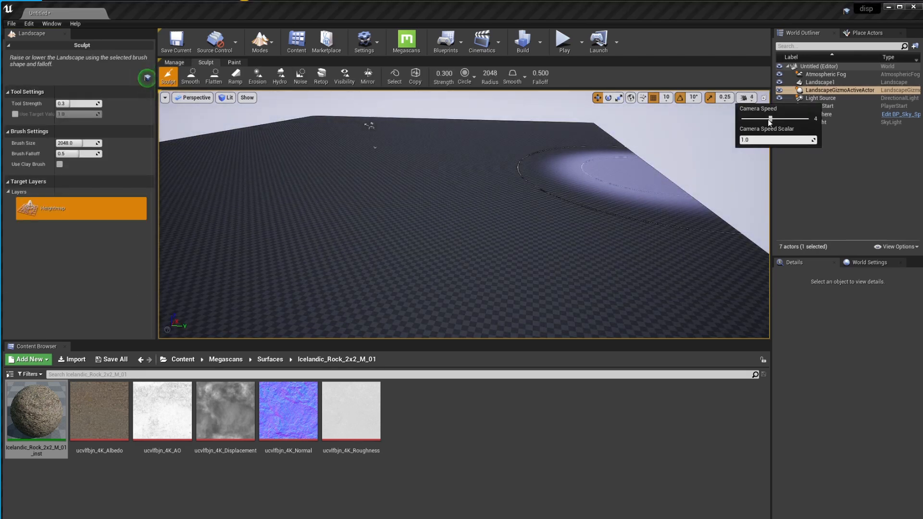
pyautogui.moveTo(592, 221); pyautogui.dragTo(481, 259, button='right')
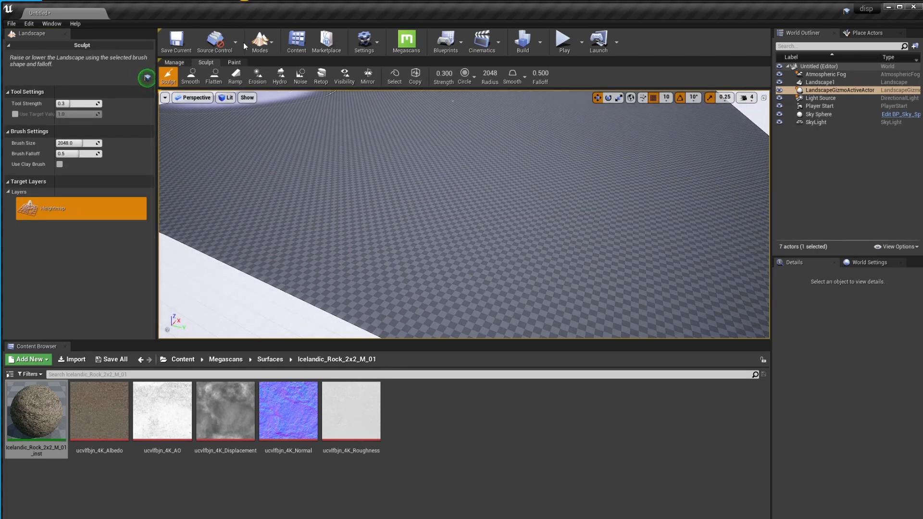
# - Switch from Landscape mode back to Select mode and select the new landscape
pyautogui.click(262, 42)
pyautogui.click(298, 68)
pyautogui.moveTo(385, 216); pyautogui.dragTo(308, 289, button='right')
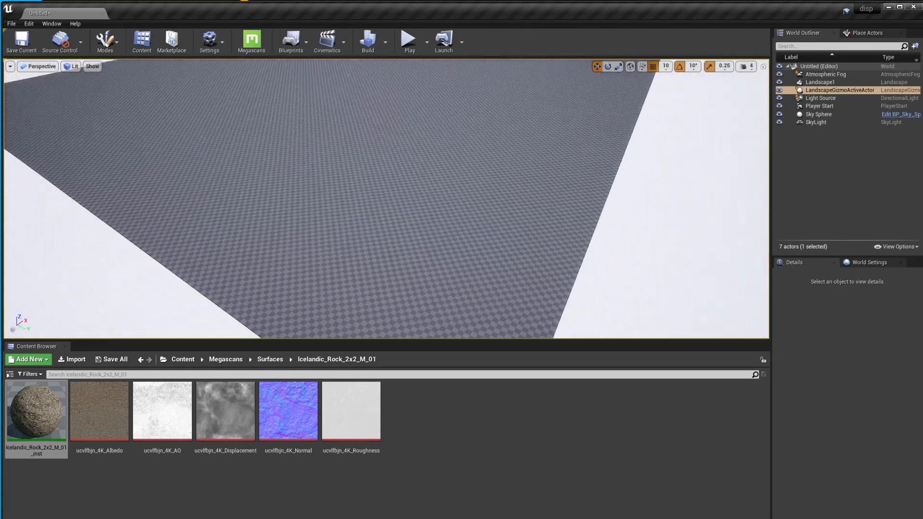
pyautogui.moveTo(389, 246); pyautogui.dragTo(426, 144, button='right')
pyautogui.click(395, 218)
pyautogui.moveTo(438, 243); pyautogui.dragTo(435, 216, button='right')
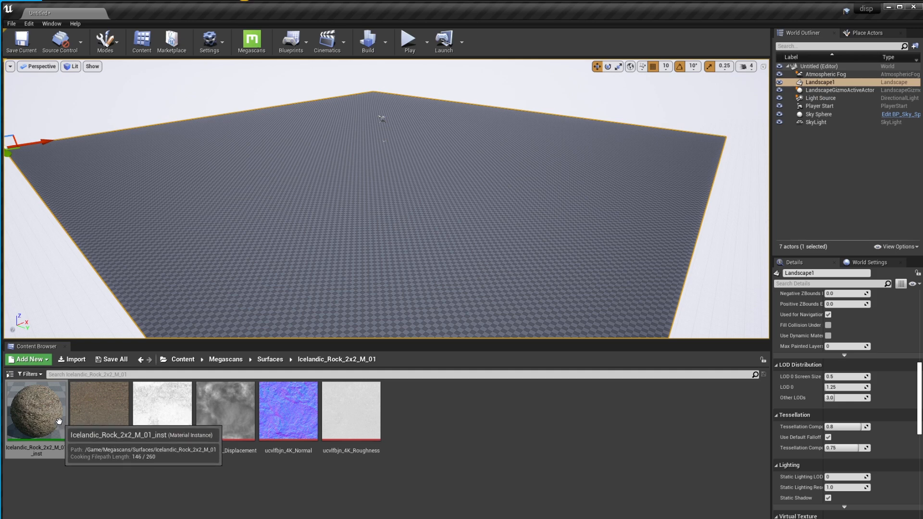
pyautogui.moveTo(387, 251); pyautogui.dragTo(387, 274, button='right')
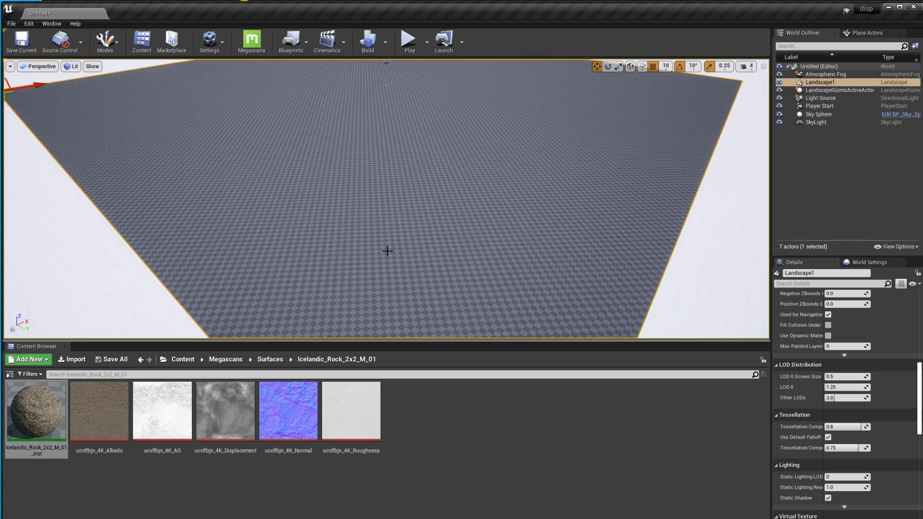
# - Display the viewport in Brush Wireframe and inspect the landscape's mesh
pyautogui.click(92, 66)
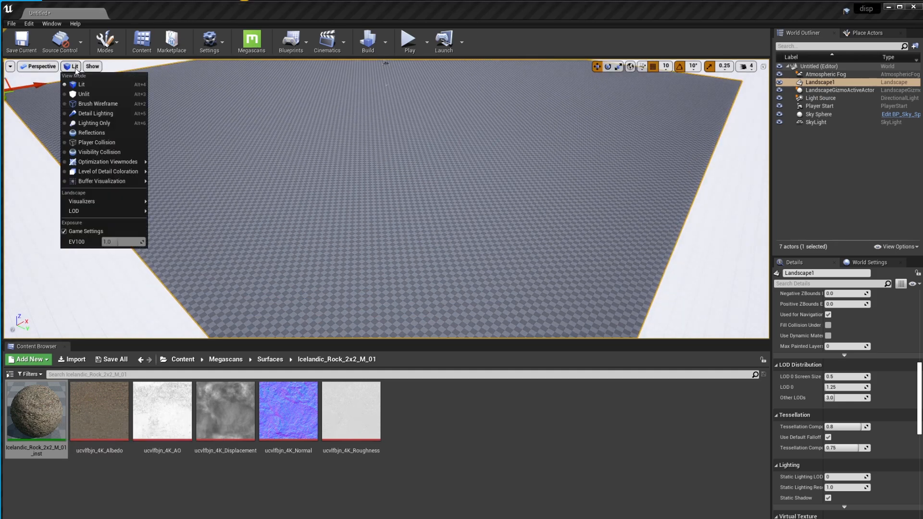
pyautogui.click(72, 66)
pyautogui.click(84, 102)
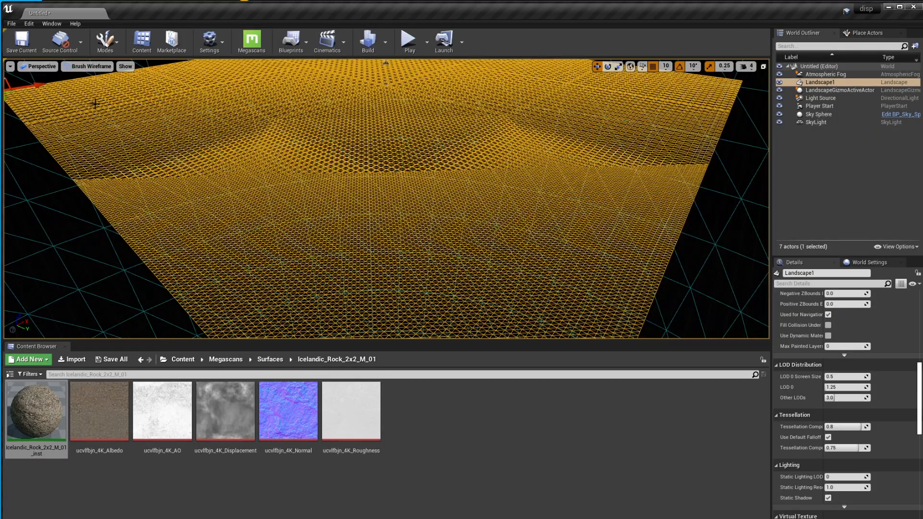
pyautogui.moveTo(447, 204); pyautogui.dragTo(447, 227, button='right')
pyautogui.press('w')
pyautogui.press('s')
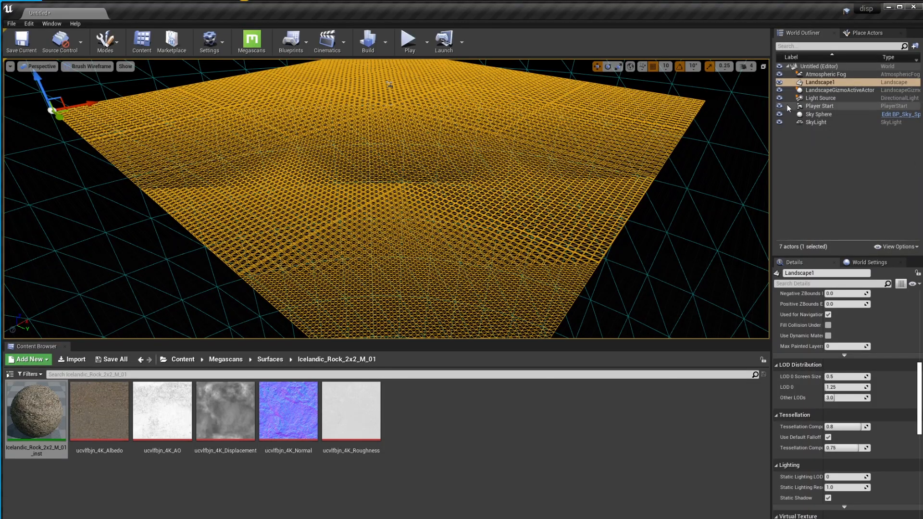
# - Hide the Sky Sphere so that only the landscape's wireframe is displayed
pyautogui.click(779, 114)
pyautogui.press('w')
pyautogui.moveTo(743, 133); pyautogui.dragTo(788, 141, button='right')
pyautogui.press('s')
pyautogui.moveTo(269, 216); pyautogui.dragTo(275, 236, button='right')
pyautogui.press('w')
pyautogui.press('f')
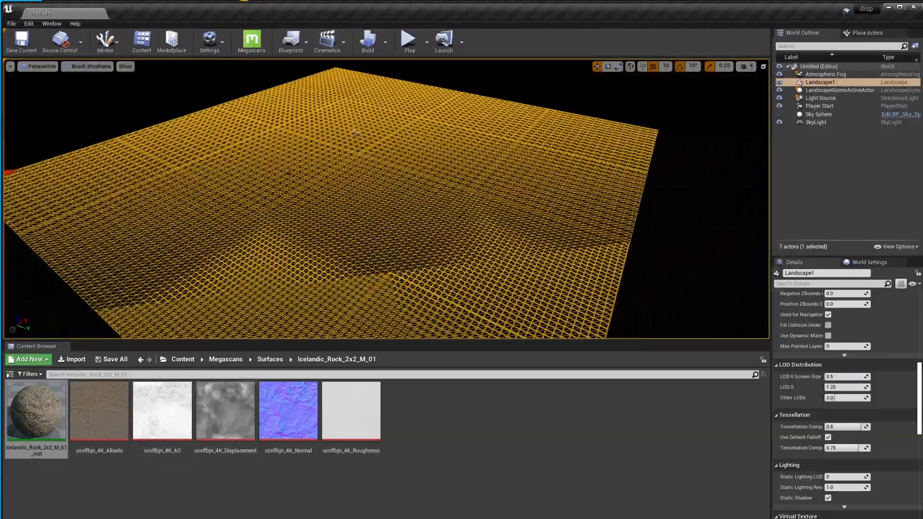
# - Return the viewport to Lit shading and look through the landscape's material properties
pyautogui.click(90, 67)
pyautogui.click(104, 85)
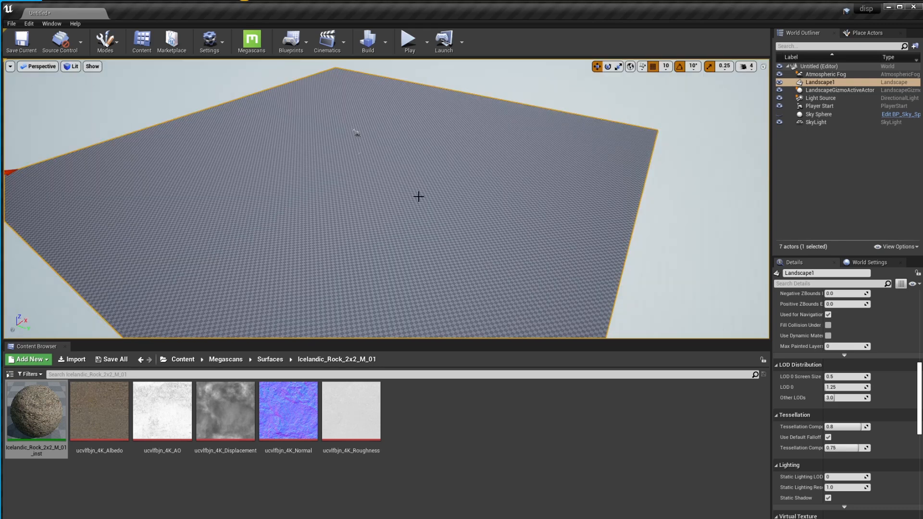
pyautogui.scroll(2, 880, 389)
pyautogui.scroll(4, 880, 388)
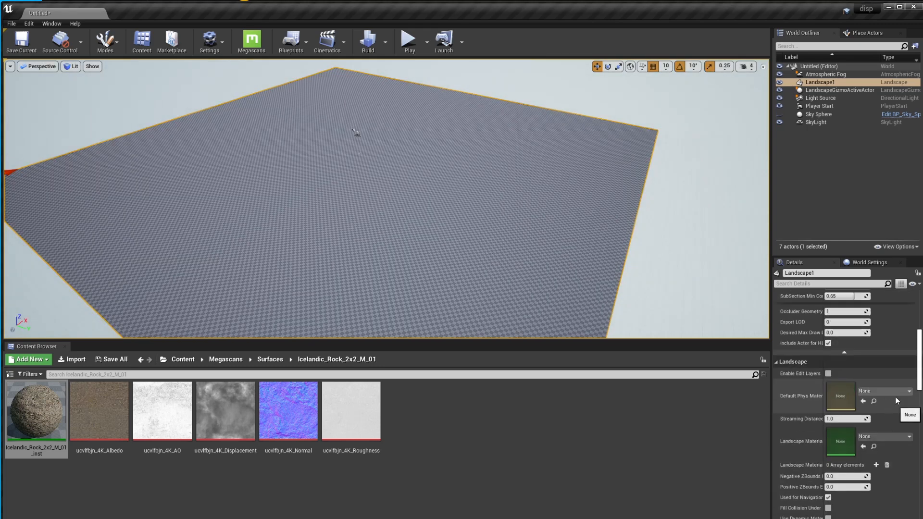
# - Display the landscape in Brush Wireframe again and examine how its mesh density changes with camera distance
pyautogui.click(72, 66)
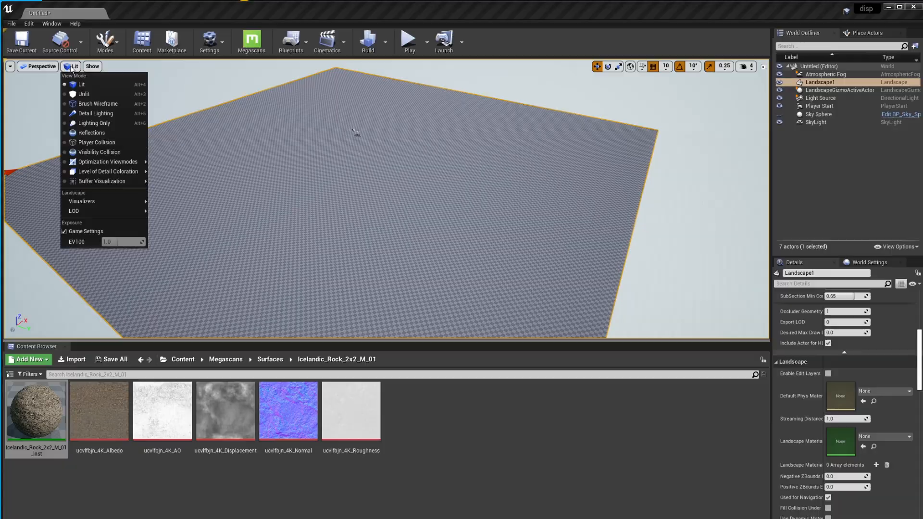
pyautogui.click(90, 104)
pyautogui.moveTo(387, 198); pyautogui.dragTo(373, 182, button='right')
pyautogui.moveTo(373, 246); pyautogui.dragTo(353, 279, button='right')
pyautogui.moveTo(511, 242); pyautogui.dragTo(436, 194, button='right')
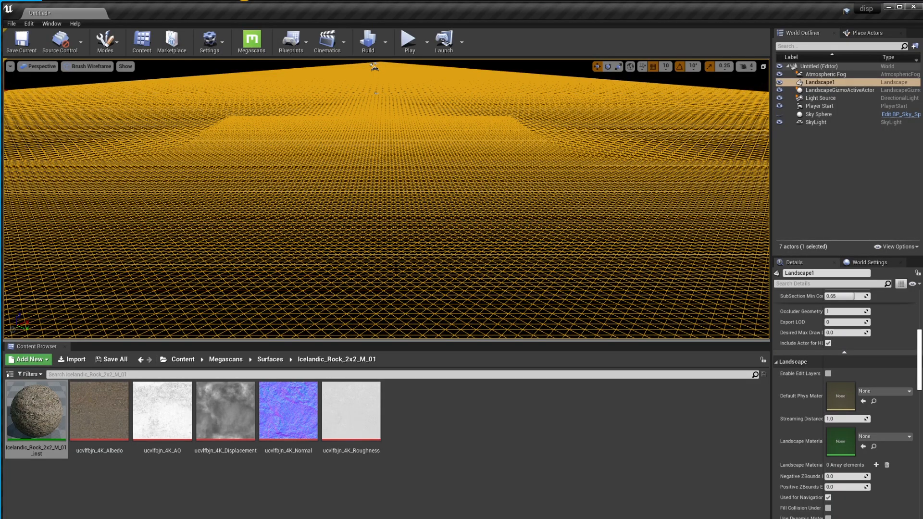
pyautogui.moveTo(420, 221); pyautogui.dragTo(392, 202, button='right')
pyautogui.moveTo(403, 81); pyautogui.dragTo(299, 63, button='right')
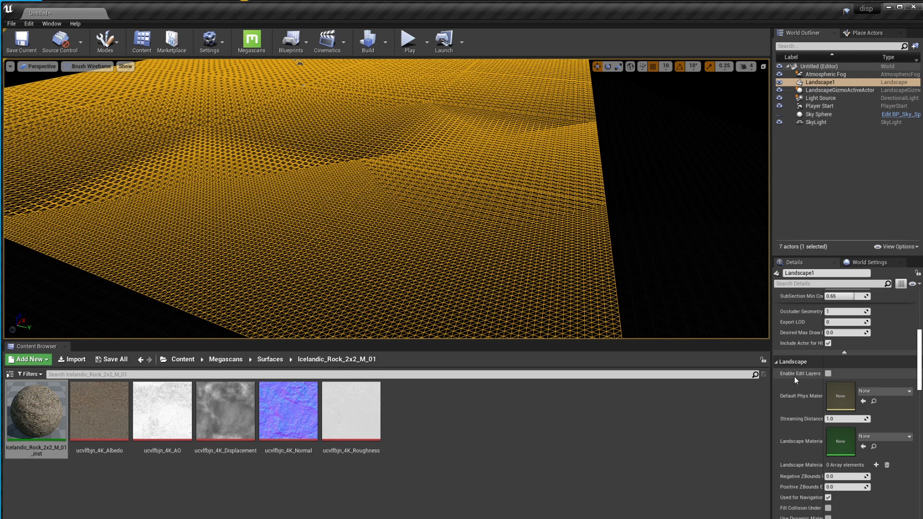
# - Set the landscape's Max LODLevel to 0 and check the wireframe from different distances
pyautogui.scroll(4, 914, 361)
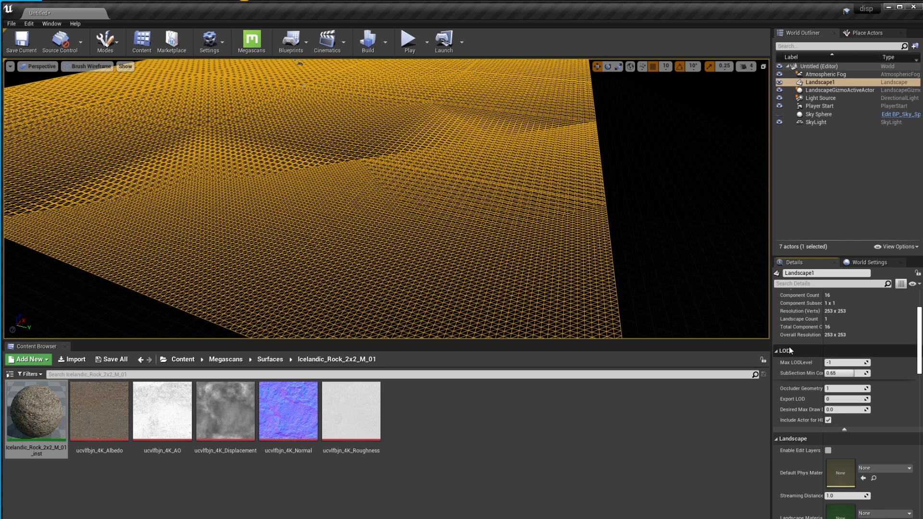
pyautogui.click(846, 362)
pyautogui.press('Return')
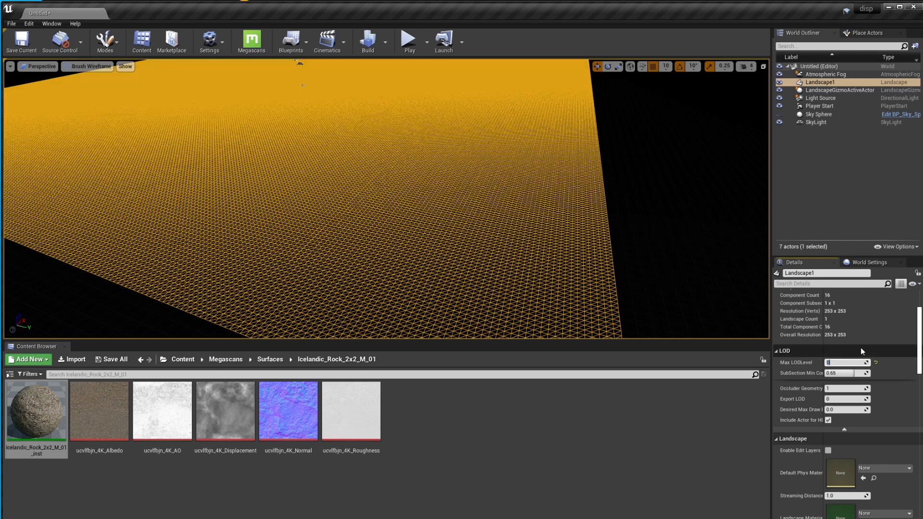
pyautogui.moveTo(587, 285); pyautogui.dragTo(529, 289, button='right')
pyautogui.press('w')
pyautogui.press('s')
pyautogui.press('s')
pyautogui.press('w')
pyautogui.press('w')
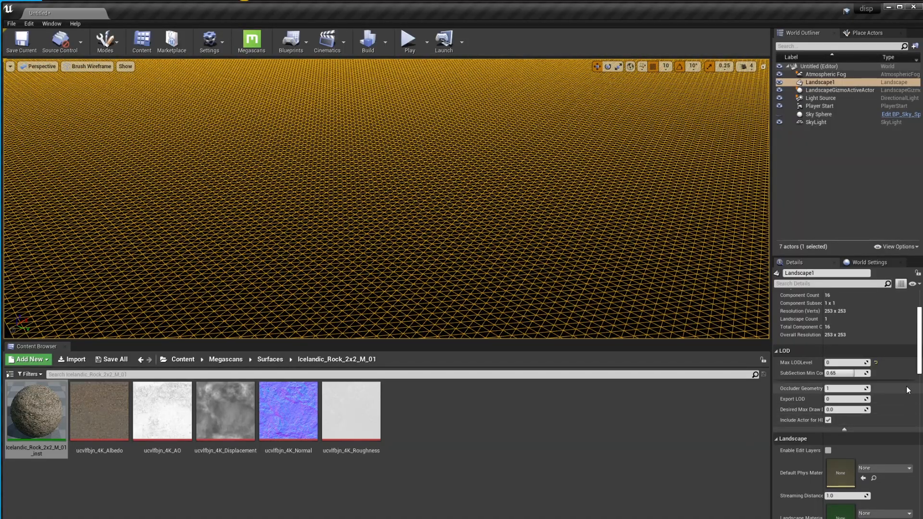
# - Disable the landscape's default tessellation falloff and set its tessellation component screen size to 0.01
pyautogui.scroll(-5, 903, 401)
pyautogui.scroll(-4, 895, 414)
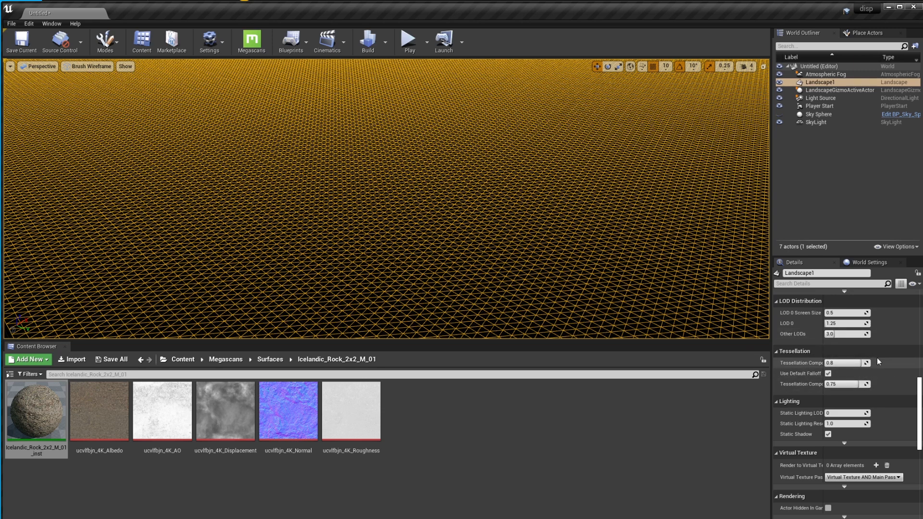
pyautogui.click(828, 374)
pyautogui.click(846, 363)
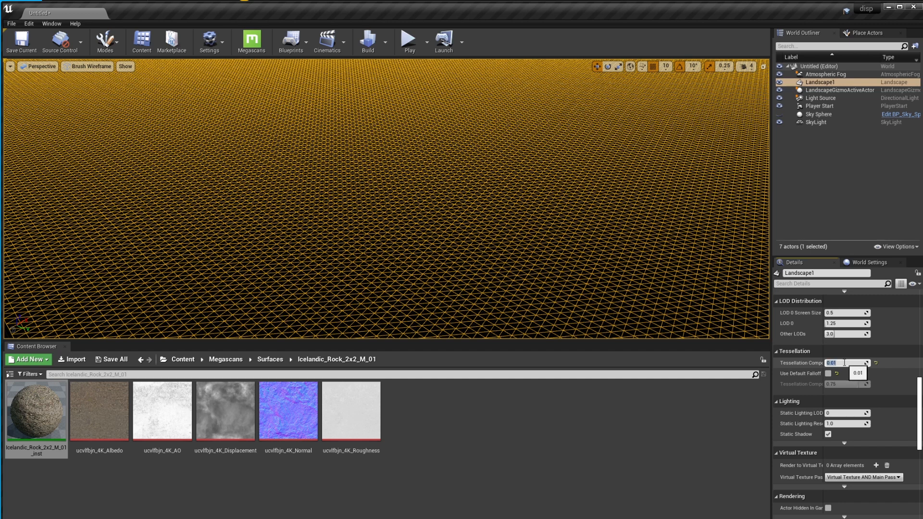
pyautogui.press('s')
pyautogui.moveTo(481, 193); pyautogui.dragTo(455, 207, button='right')
pyautogui.press('w')
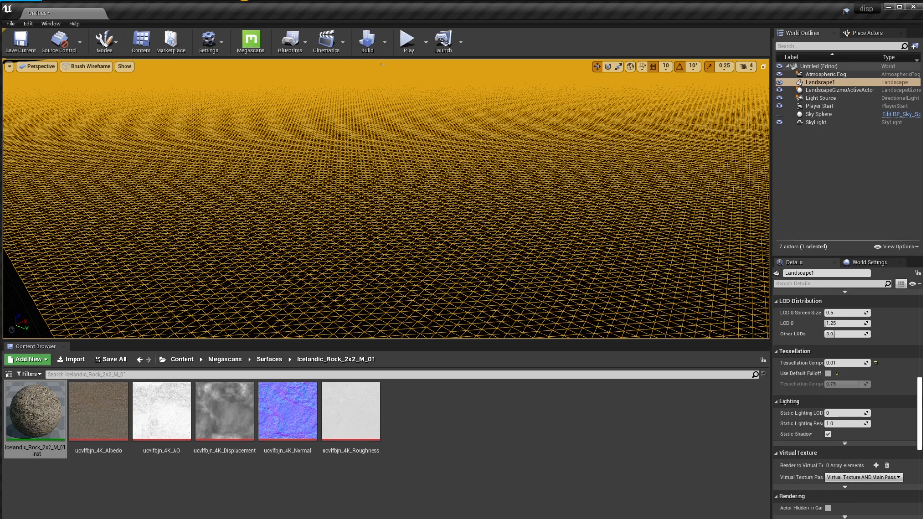
# - Open the Icelandic_Rock_2x2_M_01_inst material instance beside the viewport and return the viewport to Lit shading
pyautogui.doubleClick(17, 414)
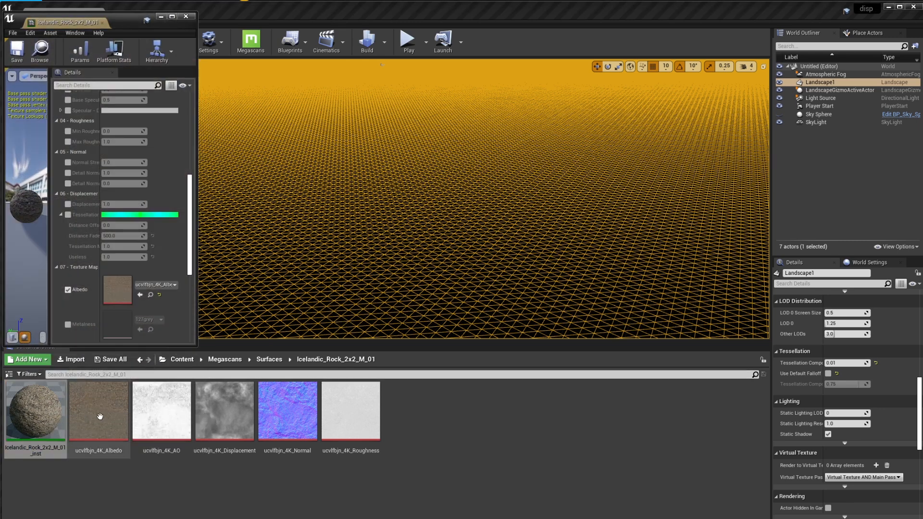
pyautogui.moveTo(427, 256)
pyautogui.mouseDown(button='right')
pyautogui.moveTo(450, 251)
pyautogui.moveTo(428, 254)
pyautogui.mouseUp(button='right')
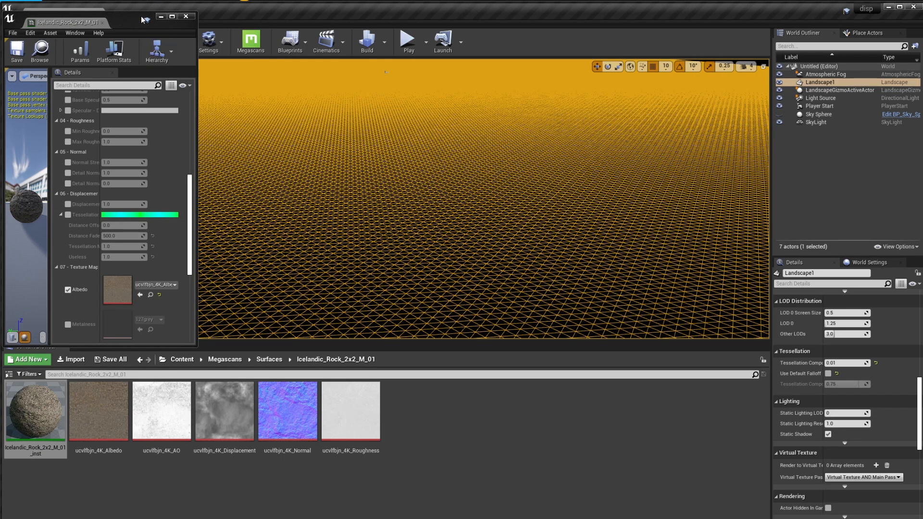
pyautogui.moveTo(137, 12); pyautogui.dragTo(135, 75)
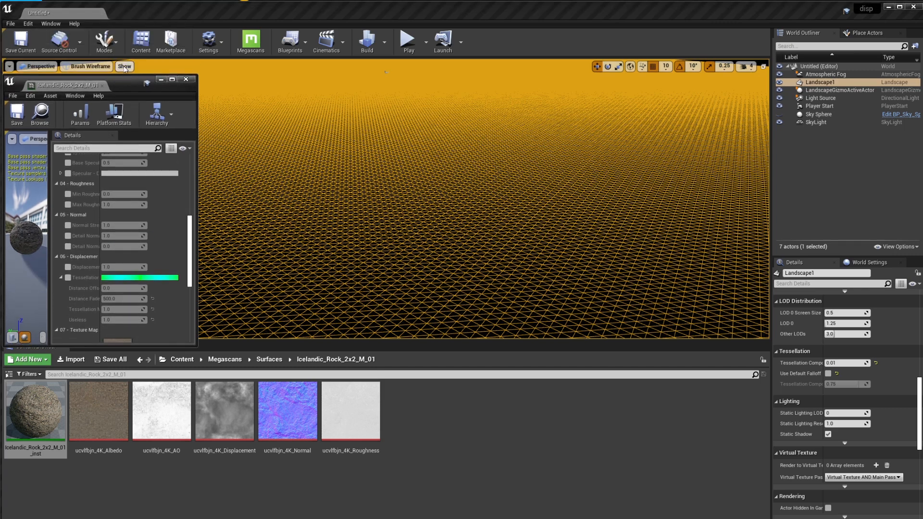
pyautogui.click(96, 67)
pyautogui.click(103, 85)
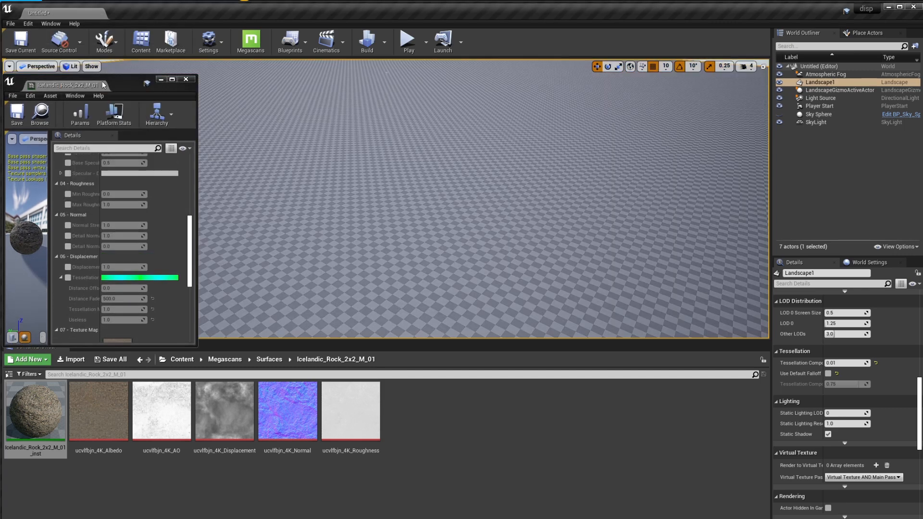
pyautogui.moveTo(120, 76); pyautogui.dragTo(120, 62)
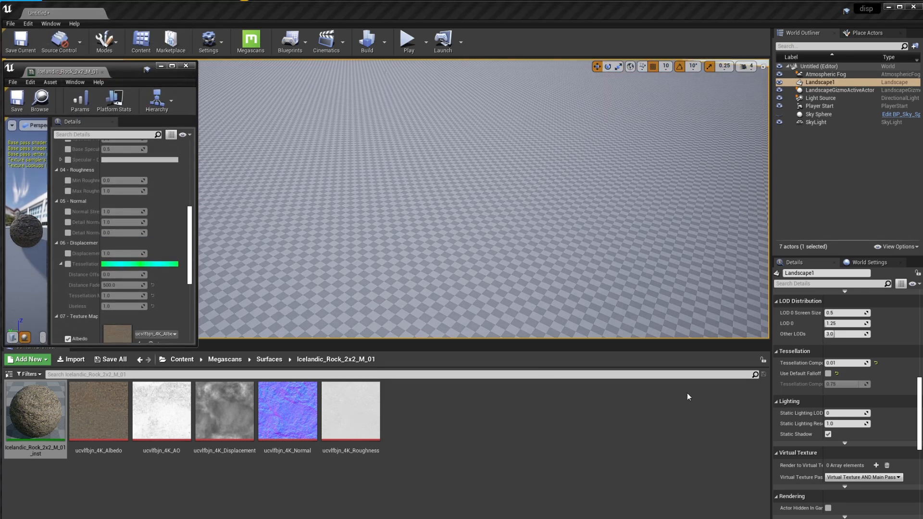
# - Assign Icelandic_Rock_2x2_M_01_inst as the landscape's material and inspect the rock surface up close
pyautogui.scroll(8, 896, 424)
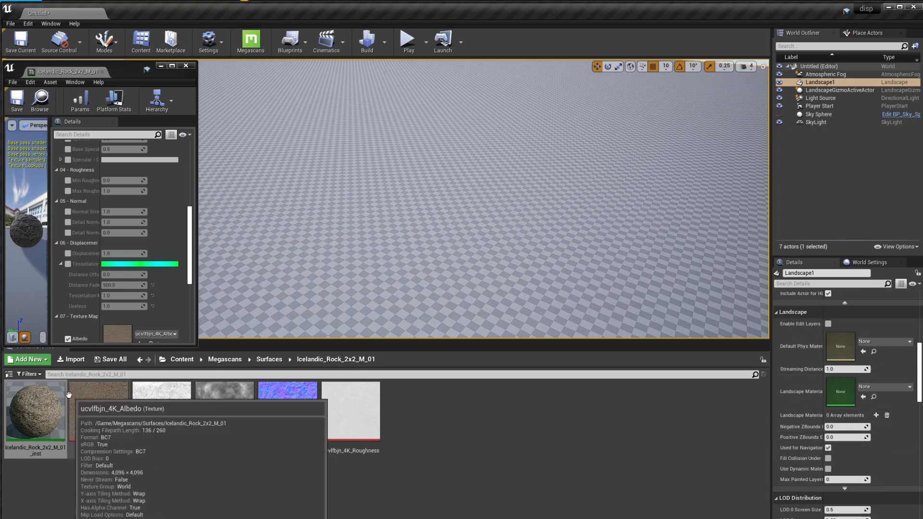
pyautogui.moveTo(34, 411); pyautogui.dragTo(833, 401)
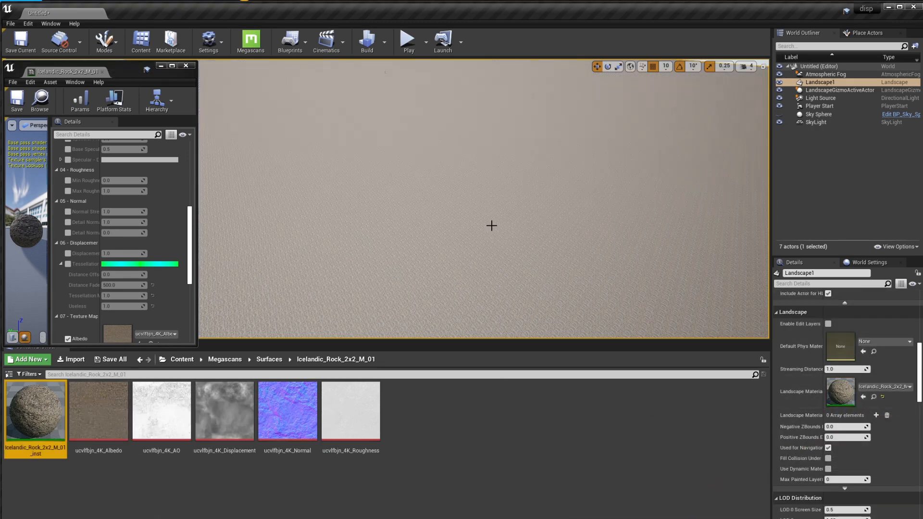
pyautogui.moveTo(492, 225); pyautogui.dragTo(501, 231, button='right')
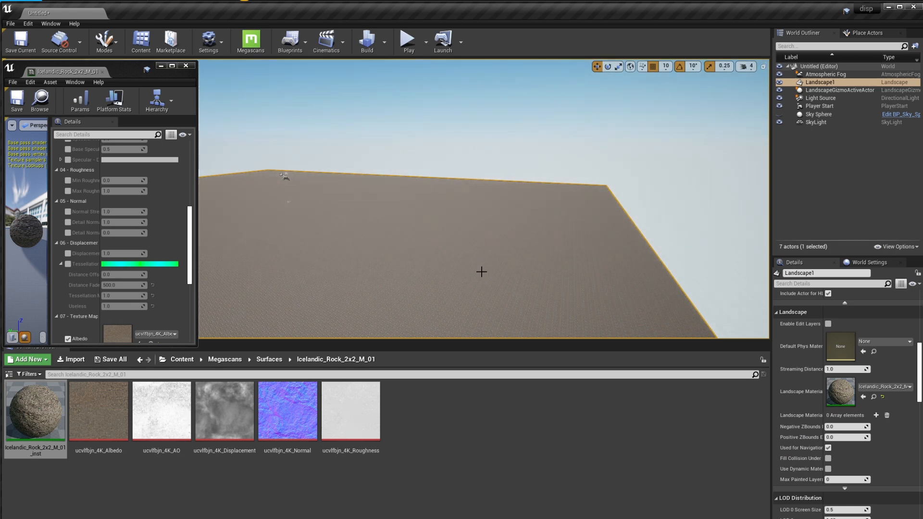
pyautogui.moveTo(589, 262); pyautogui.dragTo(527, 263, button='right')
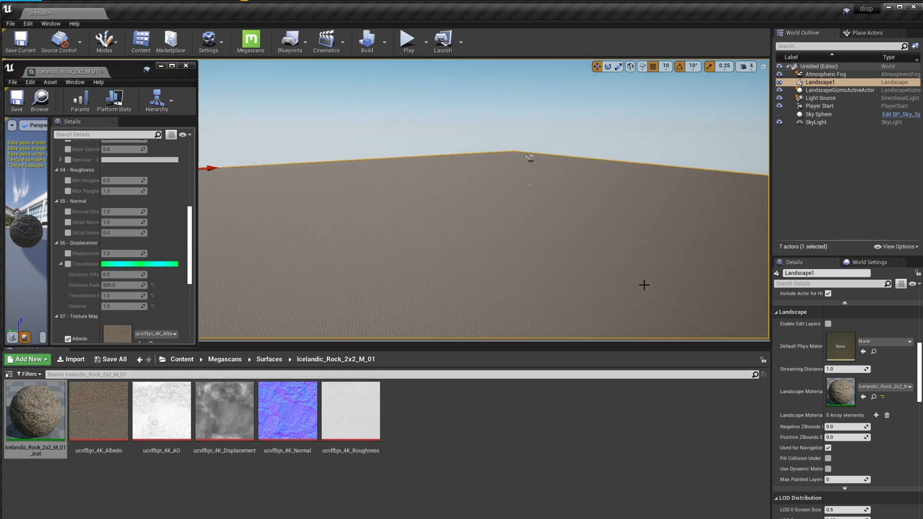
pyautogui.moveTo(469, 215); pyautogui.dragTo(496, 221, button='right')
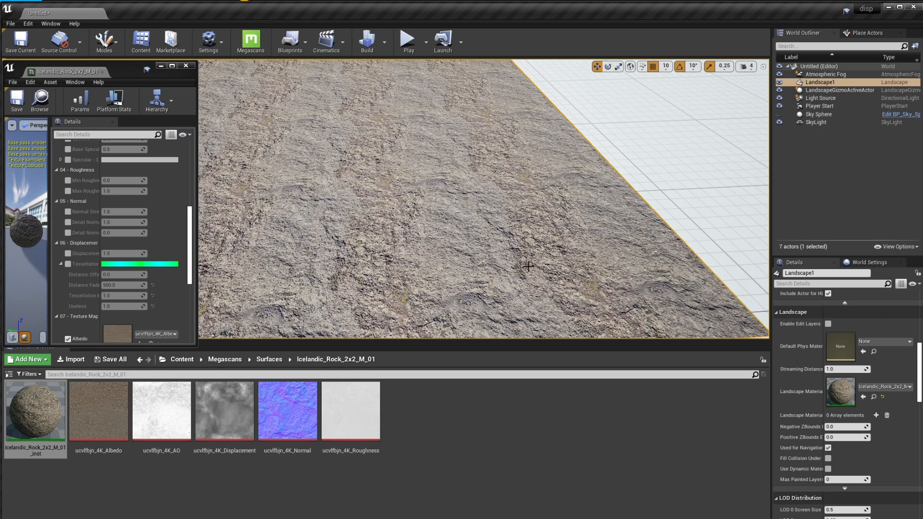
pyautogui.moveTo(572, 269)
pyautogui.mouseDown(button='right')
pyautogui.moveTo(572, 226)
pyautogui.moveTo(572, 269)
pyautogui.mouseUp(button='right')
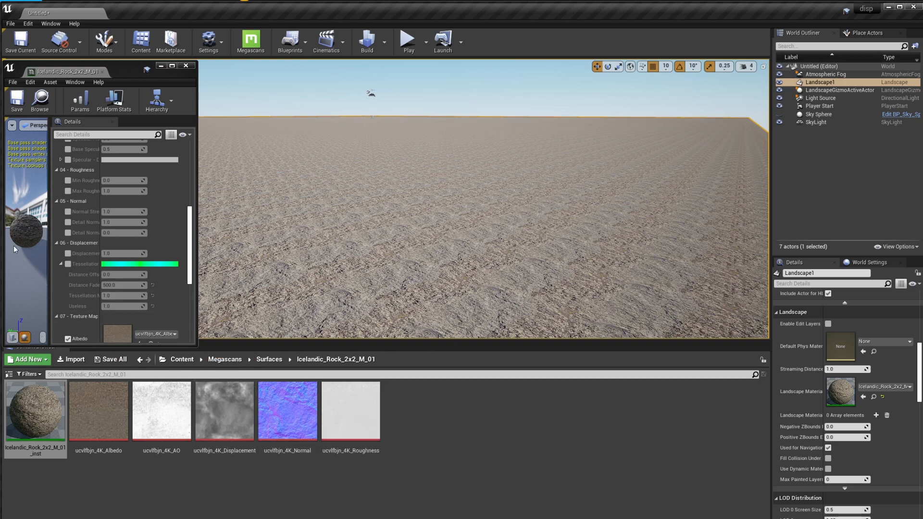
# - Enable the material instance's Tiling/Offset override and set Tiling X to 0.1
pyautogui.scroll(10, 96, 217)
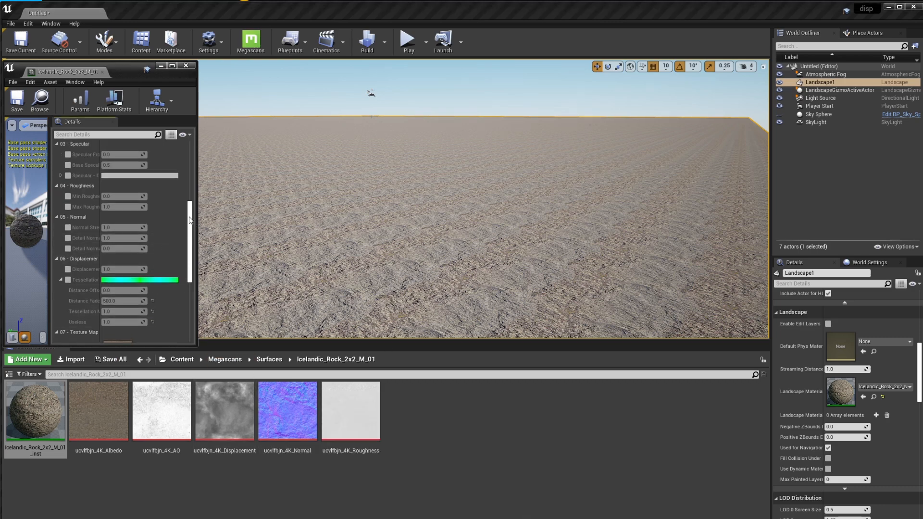
pyautogui.click(68, 167)
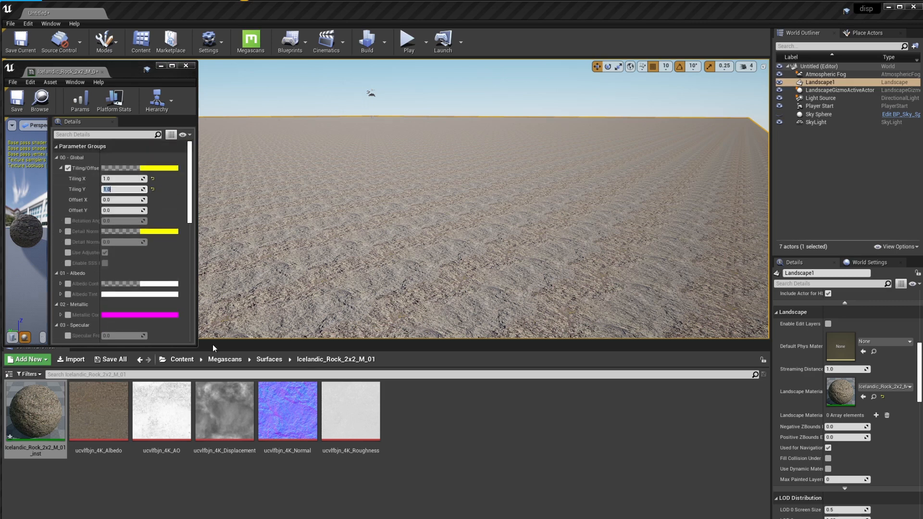
pyautogui.click(121, 178)
pyautogui.write('0.1')
pyautogui.press('Return')
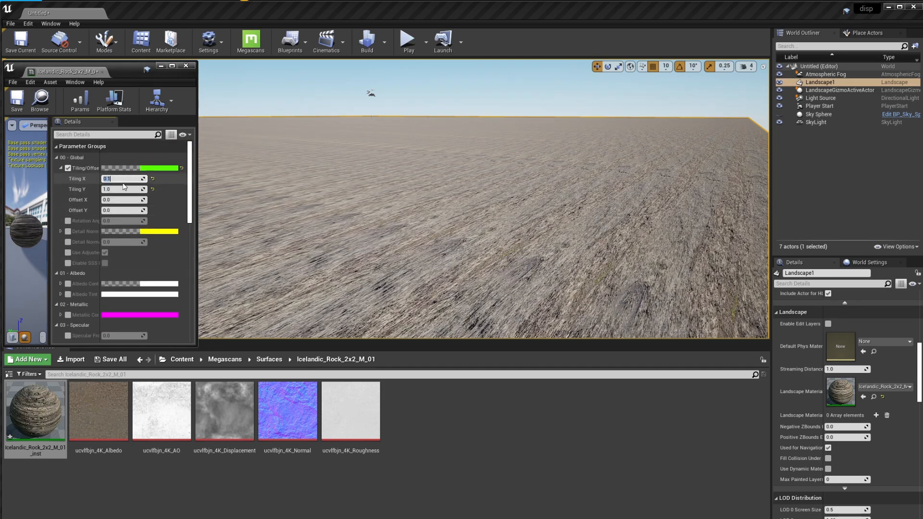
# - Set the material instance's Tiling Y to 0.1 and check the rock surface on the landscape
pyautogui.click(117, 189)
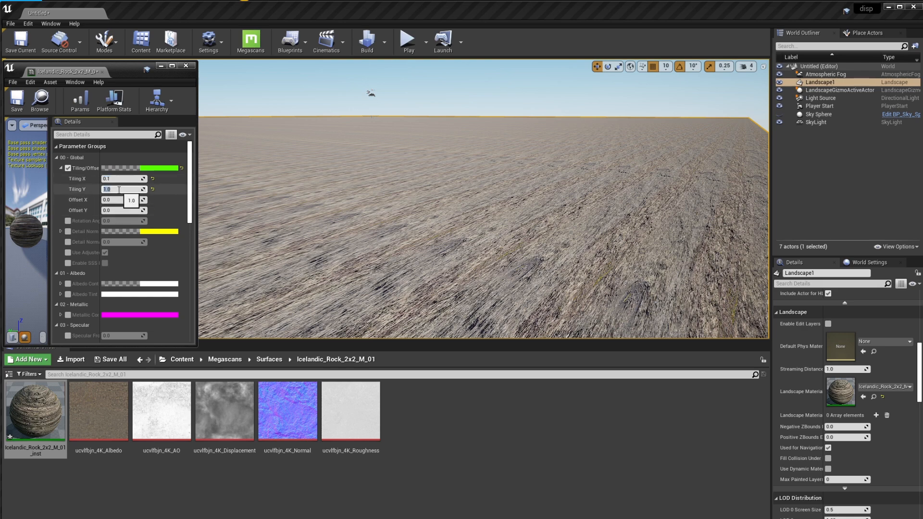
pyautogui.write('0.1')
pyautogui.press('Return')
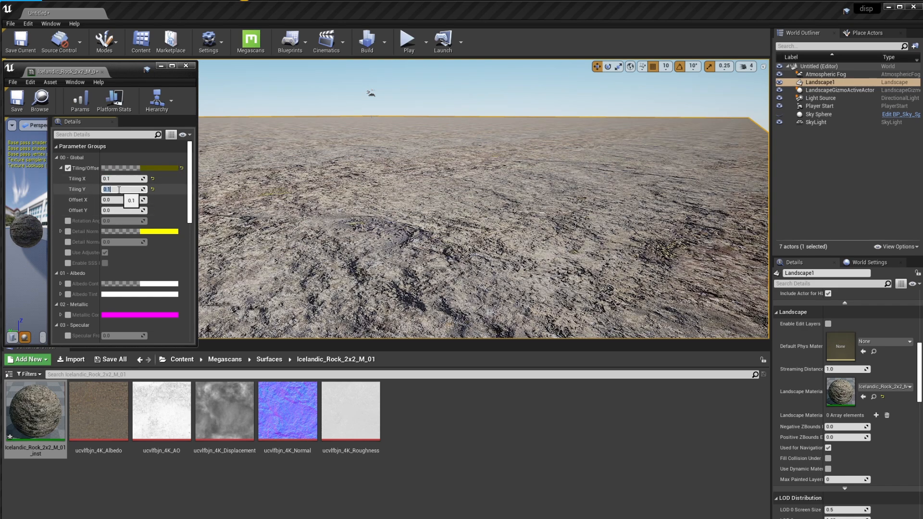
pyautogui.moveTo(511, 284); pyautogui.dragTo(592, 313, button='right')
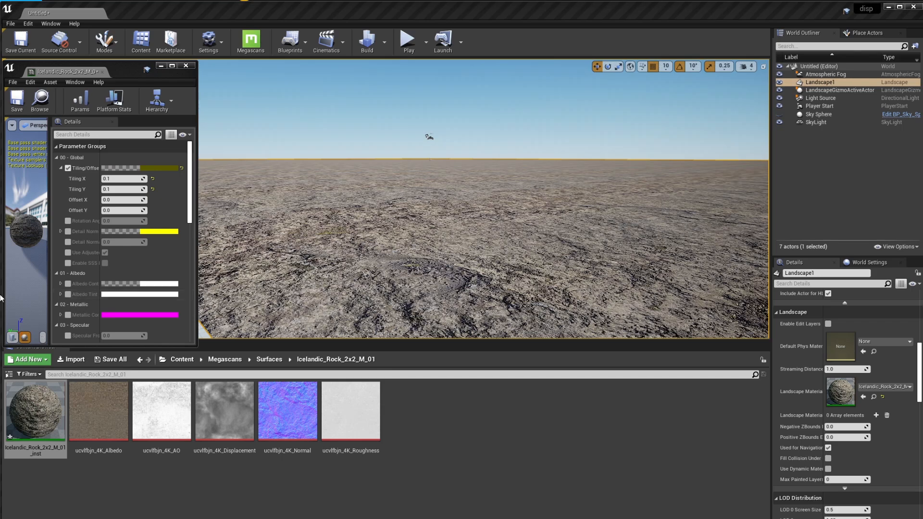
# - Enable the displacement strength and tessellation overrides in the material instance's Displacement group
pyautogui.scroll(-5, 166, 271)
pyautogui.scroll(-10, 189, 246)
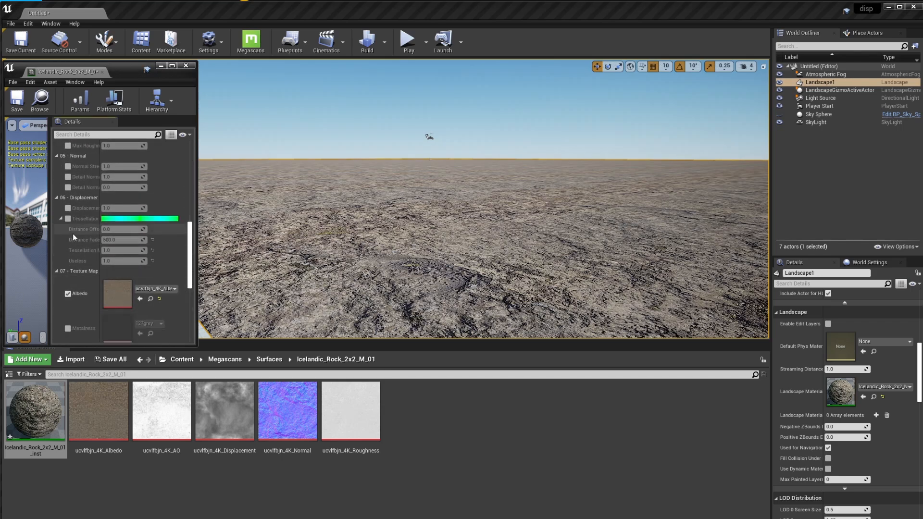
pyautogui.click(67, 219)
pyautogui.click(70, 208)
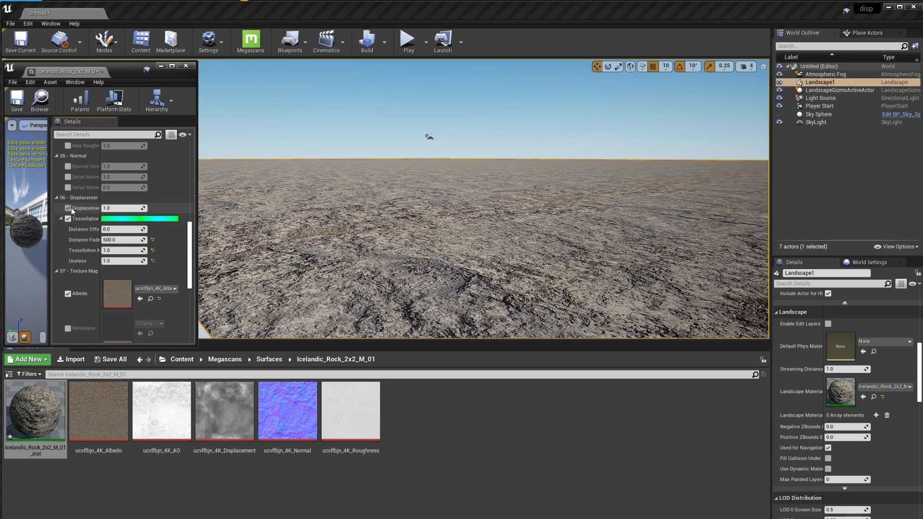
# - Move the material instance window clear of the landscape view and switch the viewport to Brush Wireframe
pyautogui.moveTo(552, 263); pyautogui.dragTo(594, 281, button='right')
pyautogui.moveTo(447, 272); pyautogui.dragTo(417, 279, button='right')
pyautogui.moveTo(135, 68); pyautogui.dragTo(672, 114)
pyautogui.moveTo(586, 114); pyautogui.dragTo(847, 159)
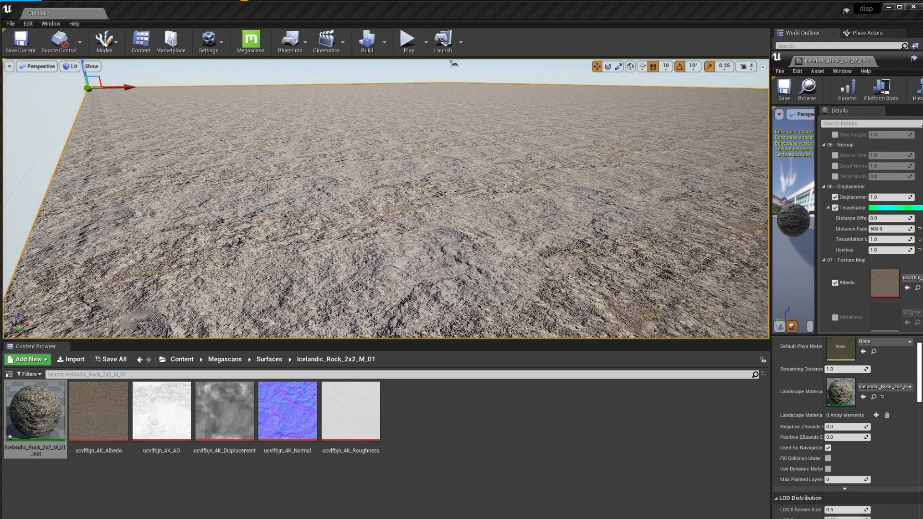
pyautogui.moveTo(910, 68); pyautogui.dragTo(864, 56)
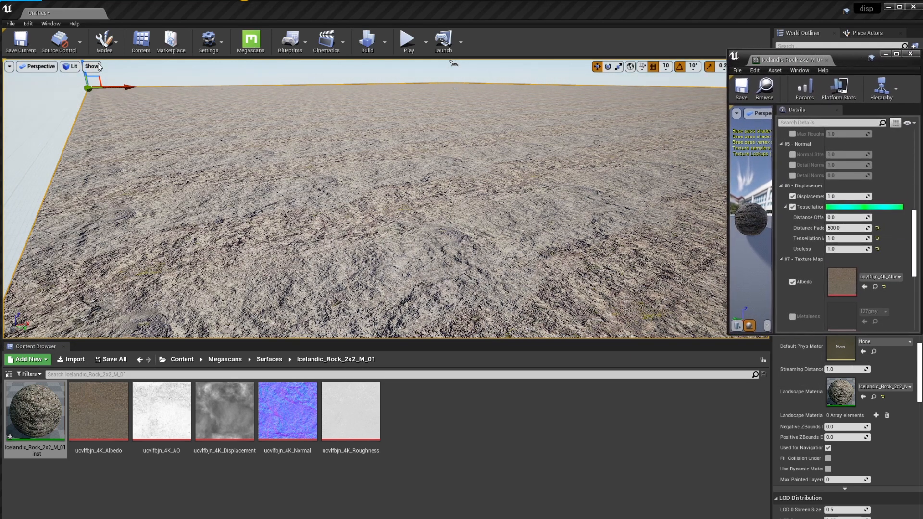
pyautogui.click(73, 66)
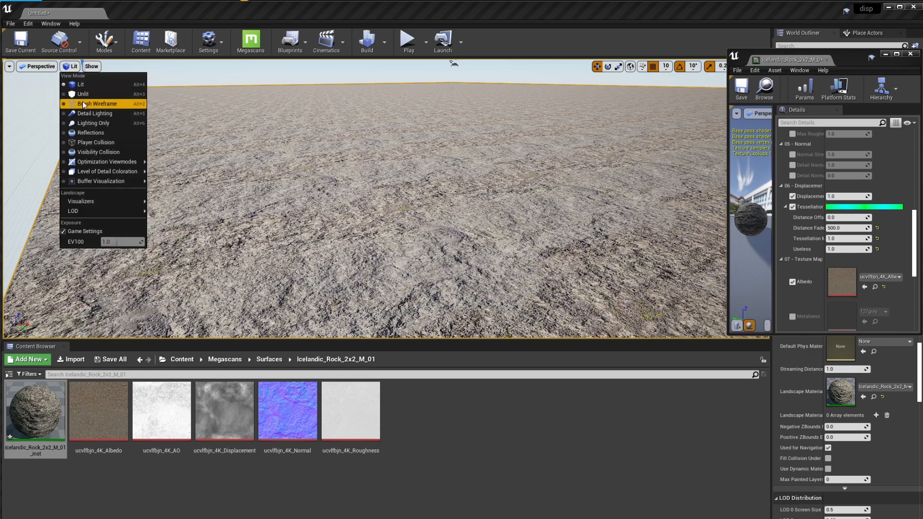
pyautogui.click(85, 105)
pyautogui.moveTo(173, 127); pyautogui.dragTo(219, 183, button='right')
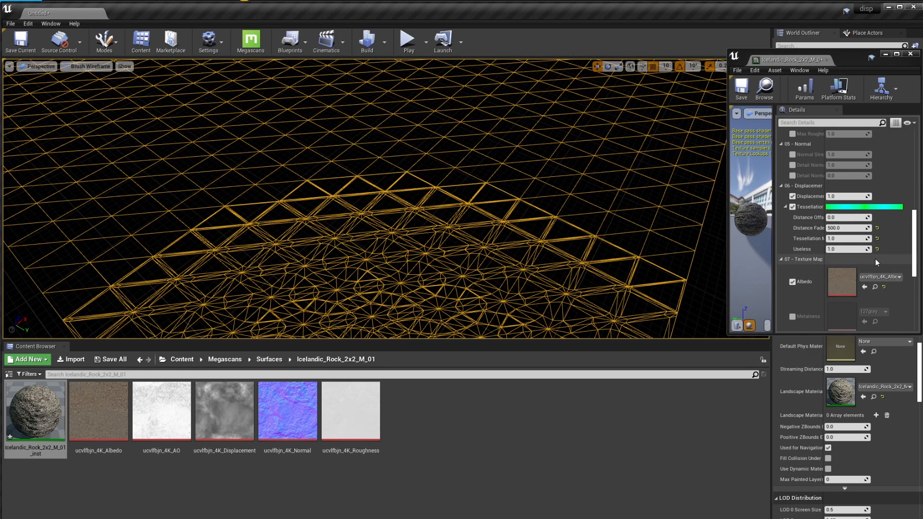
# - Try a tessellation Distance Fade of 2500 on the landscape and settle on 1500
pyautogui.click(852, 229)
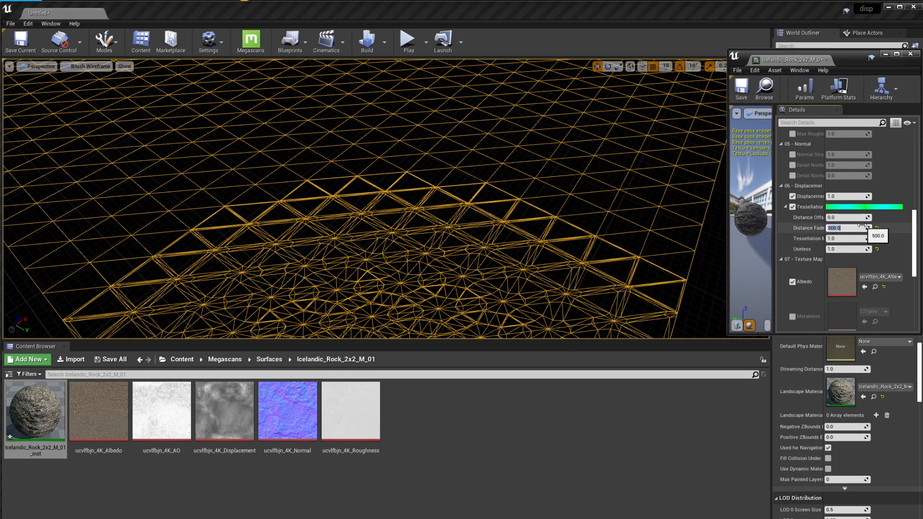
pyautogui.write('2500')
pyautogui.press('Return')
pyautogui.moveTo(674, 226); pyautogui.dragTo(676, 152, button='right')
pyautogui.click(848, 229)
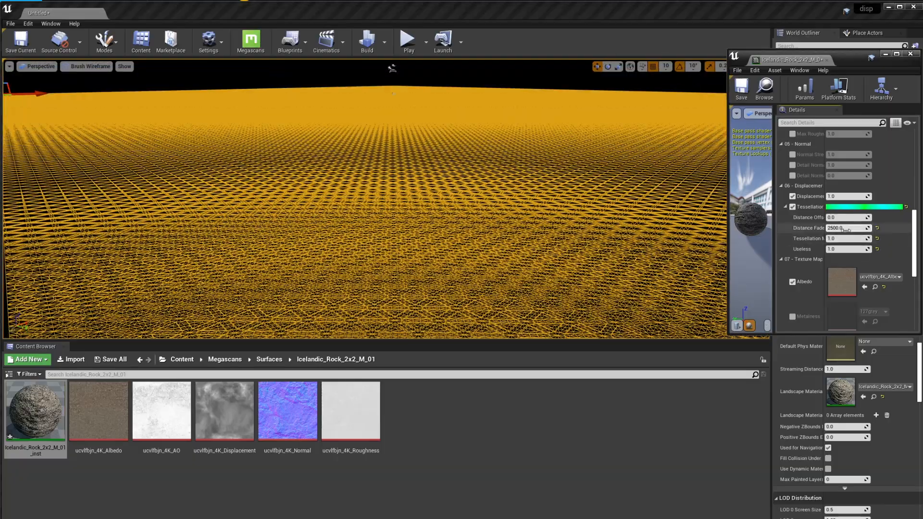
pyautogui.write('1500')
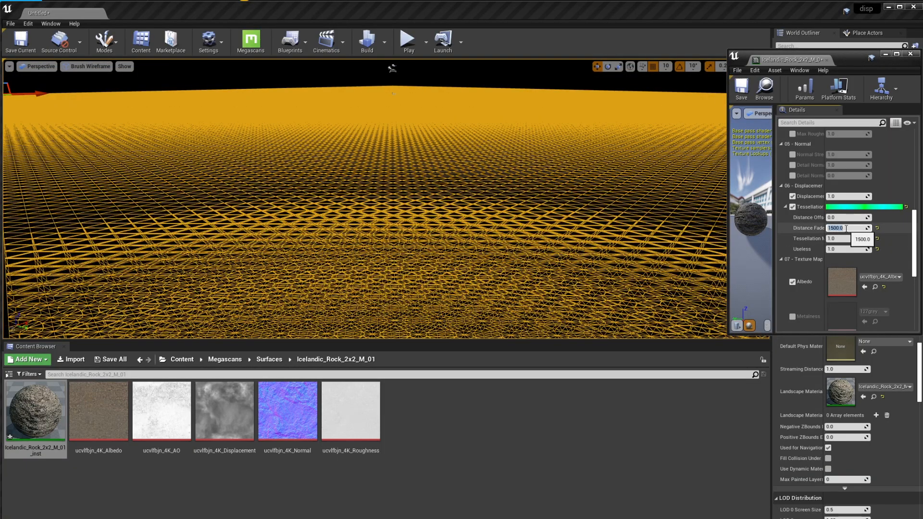
pyautogui.press('Return')
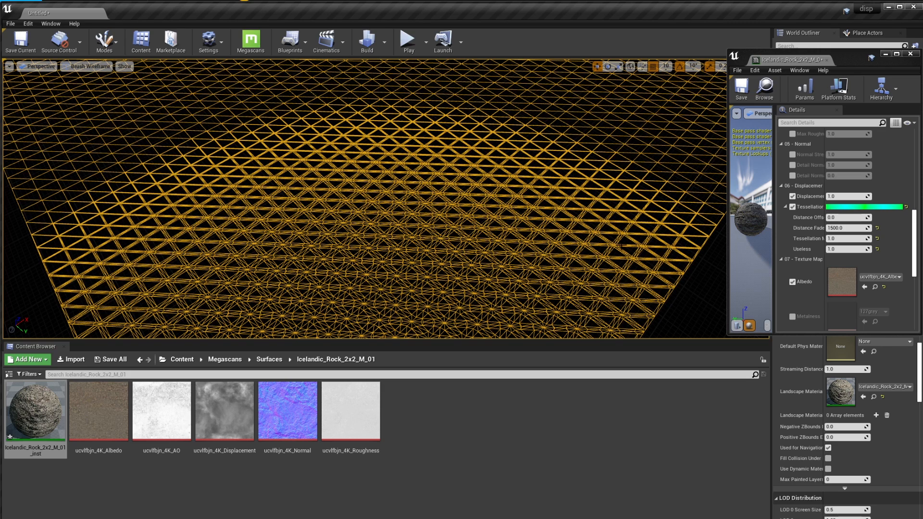
# - Set the tessellation Distance Offset to 500
pyautogui.click(858, 218)
pyautogui.write('500')
pyautogui.press('Return')
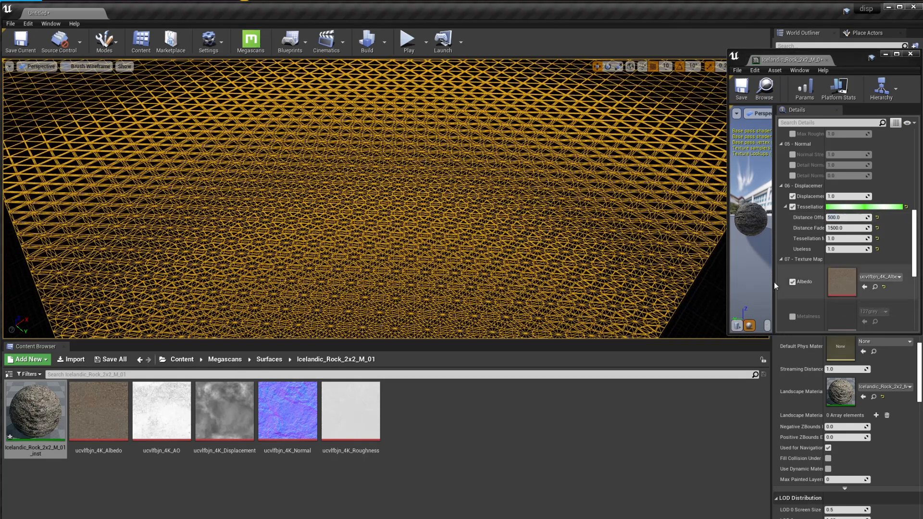
# - Try a tessellation multiplier of 5 and settle on 2
pyautogui.click(849, 239)
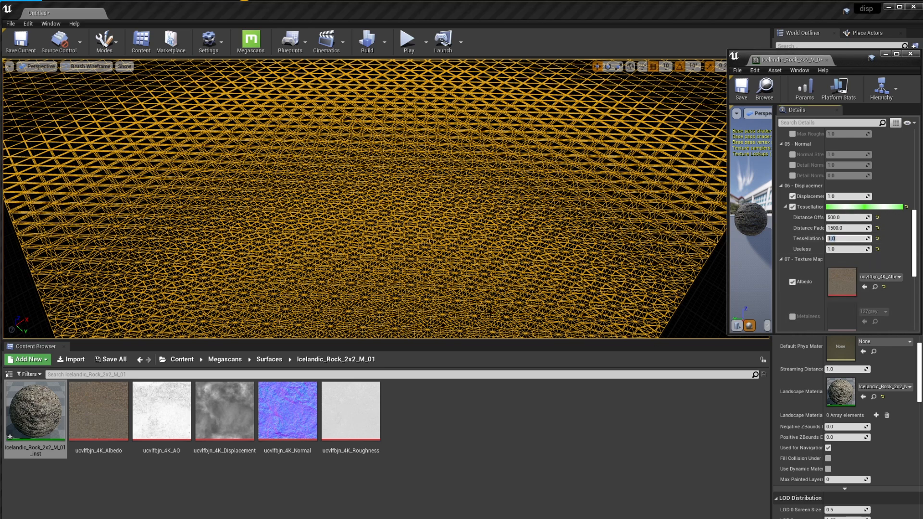
pyautogui.write('5')
pyautogui.press('Return')
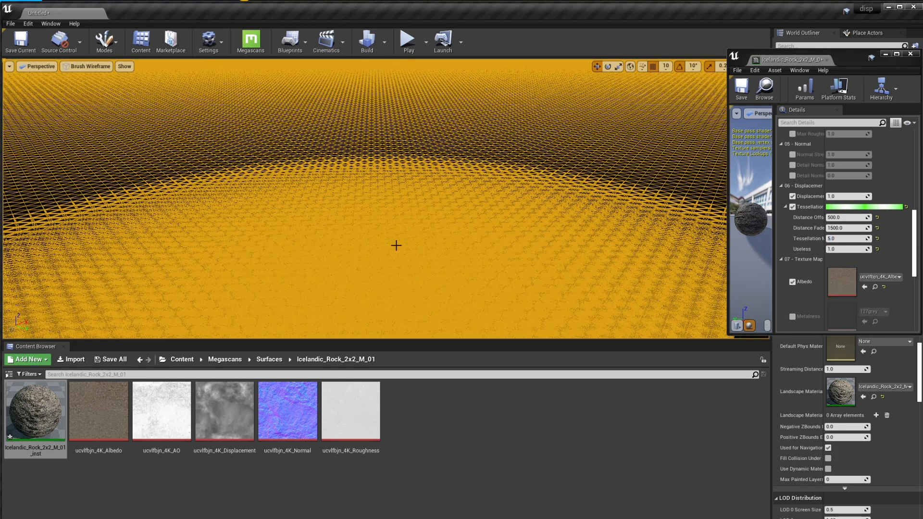
pyautogui.click(832, 239)
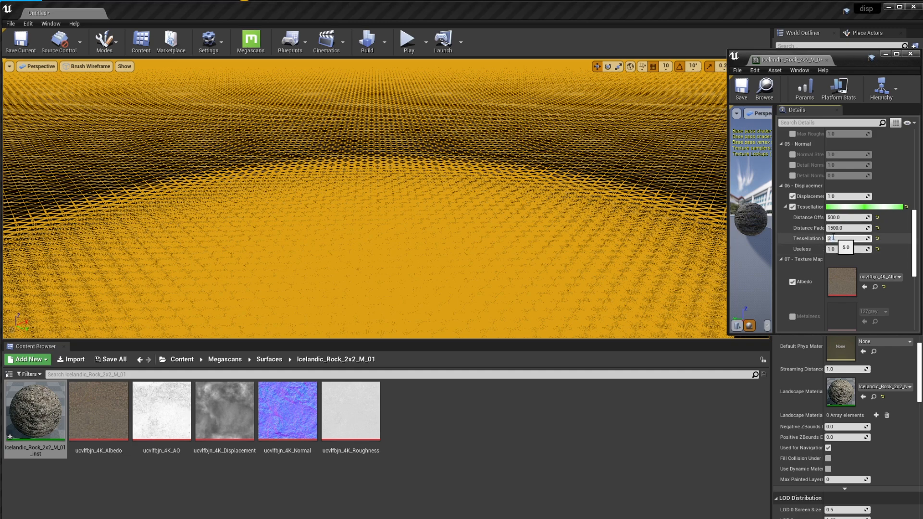
pyautogui.write('2')
pyautogui.press('Return')
pyautogui.moveTo(332, 320); pyautogui.dragTo(345, 306, button='right')
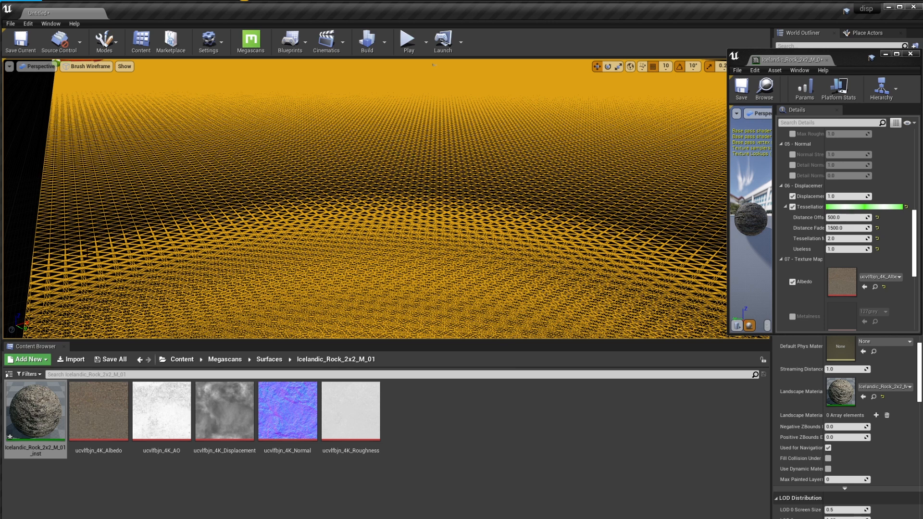
# - Return the viewport to Lit shading and view the tessellated rock surface up close
pyautogui.moveTo(414, 290)
pyautogui.mouseDown(button='right')
pyautogui.moveTo(500, 227)
pyautogui.moveTo(507, 232)
pyautogui.mouseUp(button='right')
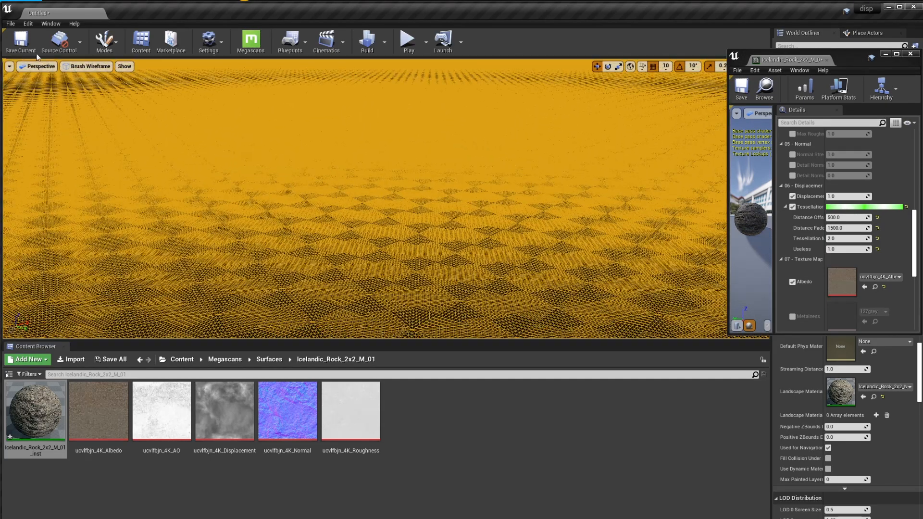
pyautogui.click(89, 66)
pyautogui.click(81, 84)
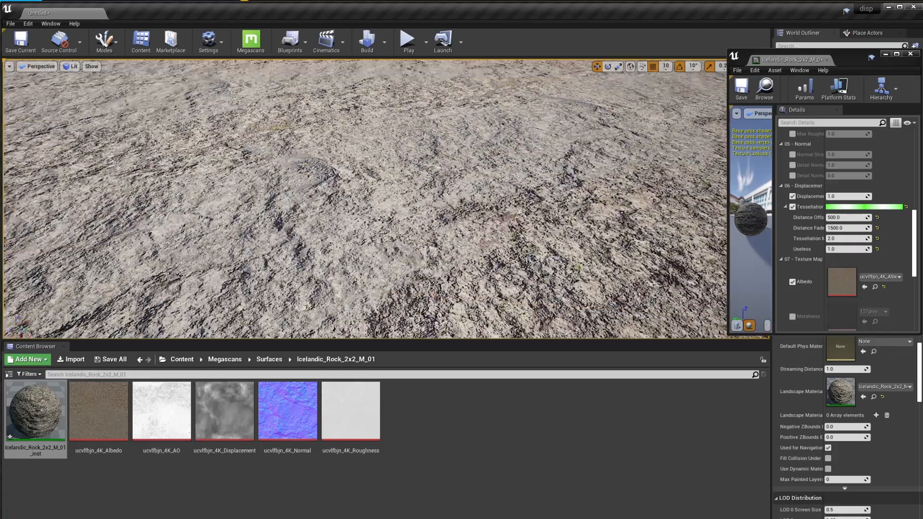
pyautogui.moveTo(366, 202); pyautogui.dragTo(349, 149, button='right')
# - Try displacement strengths of 15, 20 and 100 and inspect the rock surface from several angles
pyautogui.click(847, 196)
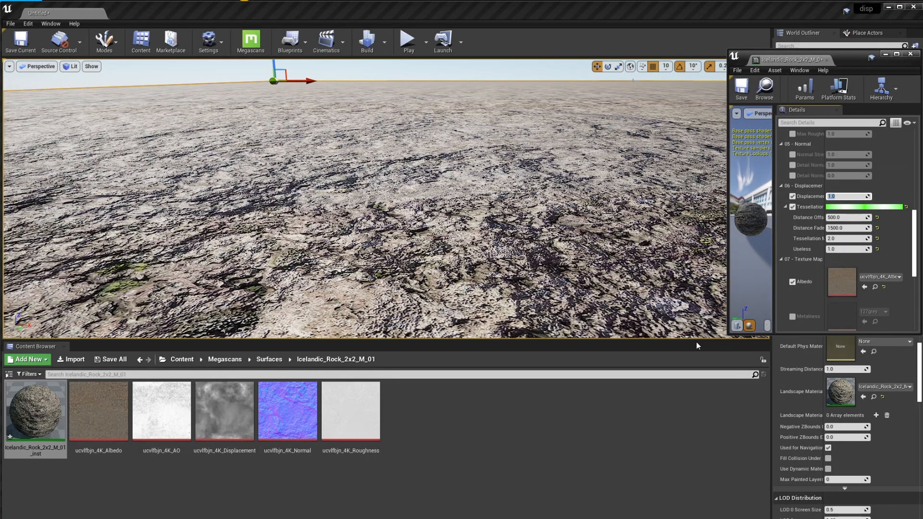
pyautogui.write('15')
pyautogui.press('Return')
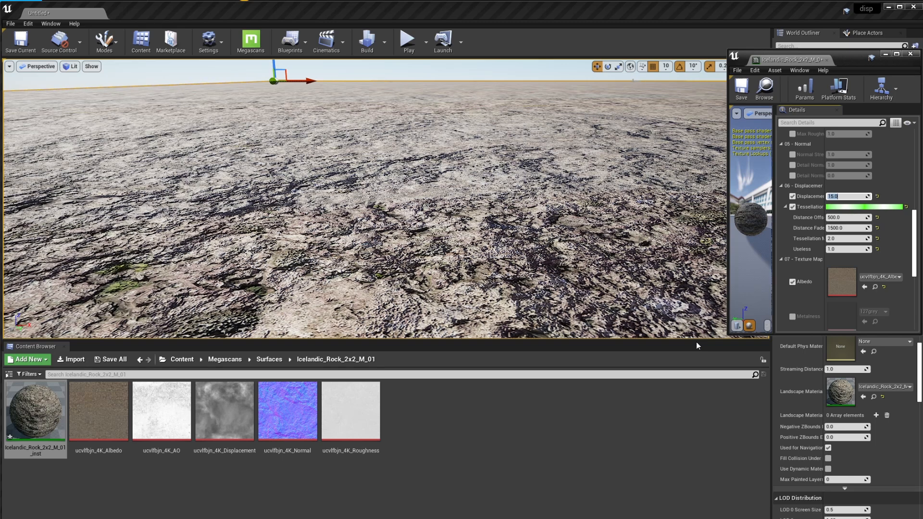
pyautogui.write('20')
pyautogui.press('Return')
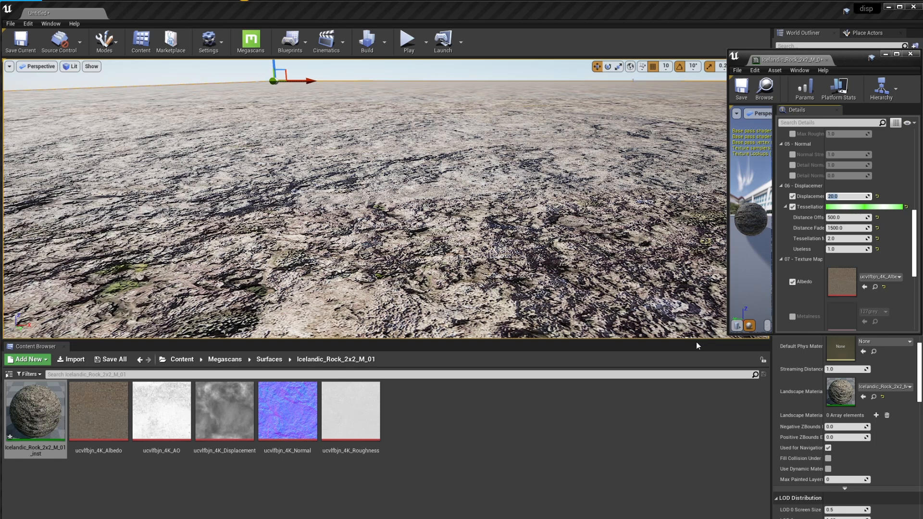
pyautogui.write('100')
pyautogui.press('Return')
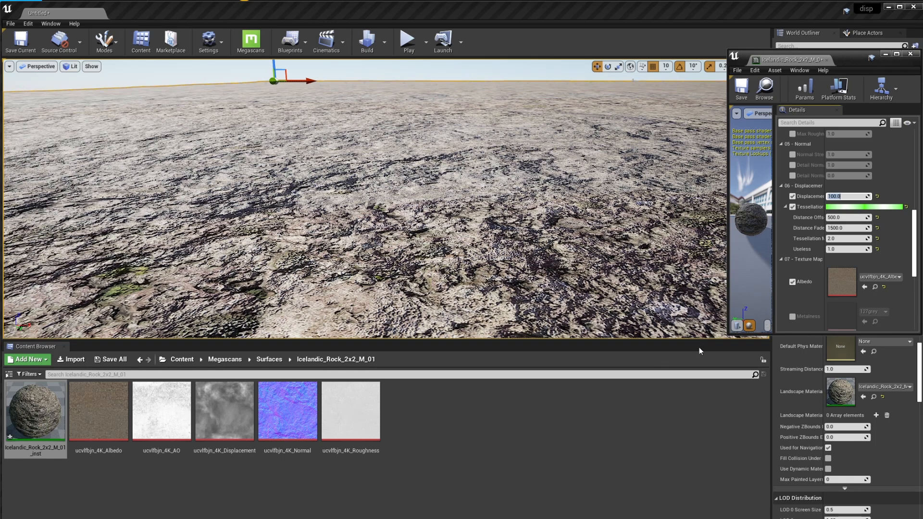
pyautogui.moveTo(678, 307); pyautogui.dragTo(581, 288, button='right')
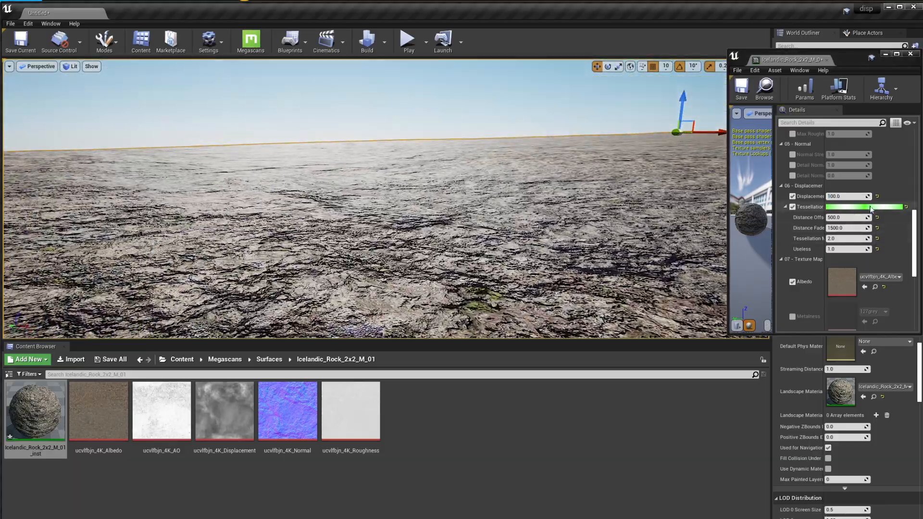
pyautogui.moveTo(531, 225); pyautogui.dragTo(500, 284, button='right')
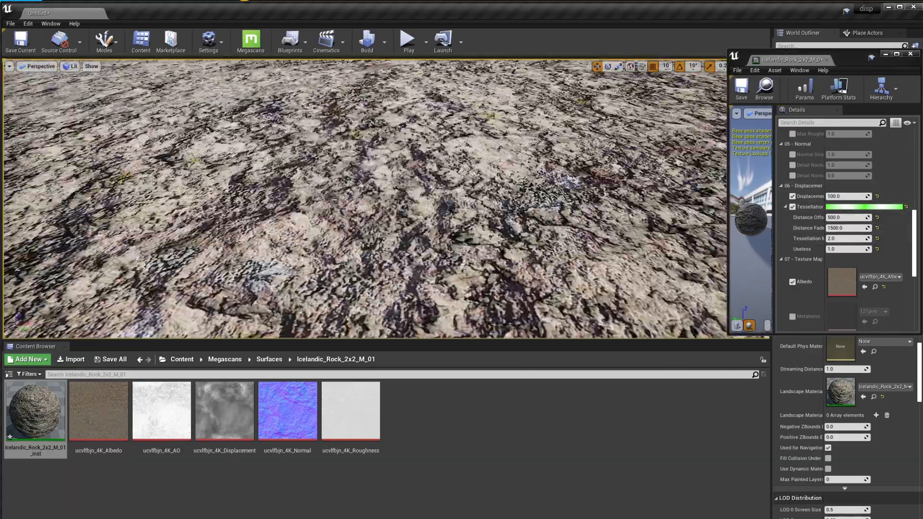
pyautogui.moveTo(361, 216); pyautogui.dragTo(362, 176, button='right')
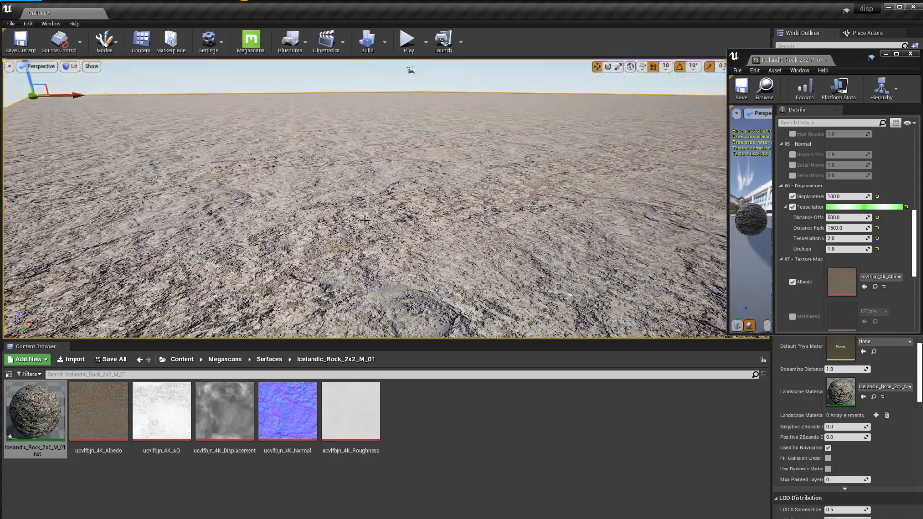
# - Switch the viewport to Brush Wireframe and examine how tessellation density and relief change across the landscape
pyautogui.click(71, 66)
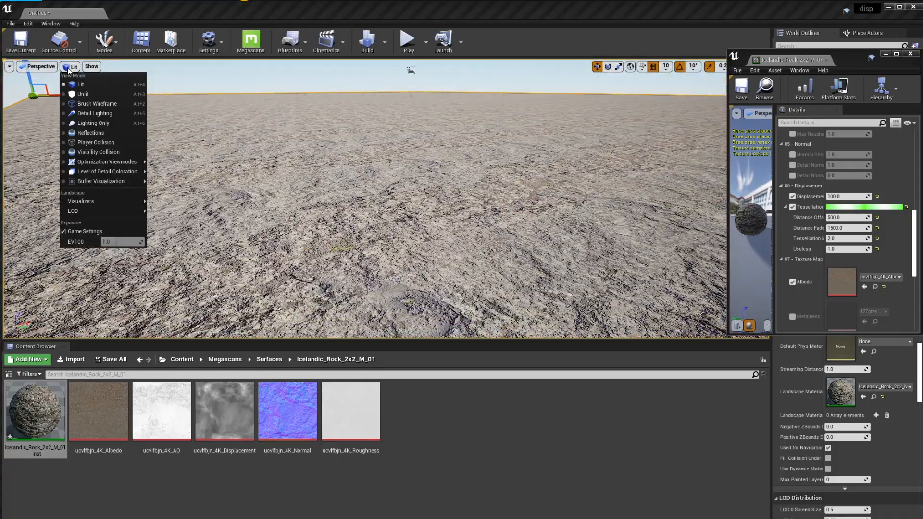
pyautogui.click(92, 109)
pyautogui.moveTo(279, 157)
pyautogui.mouseDown(button='right')
pyautogui.moveTo(240, 150)
pyautogui.moveTo(243, 185)
pyautogui.moveTo(204, 154)
pyautogui.moveTo(288, 178)
pyautogui.moveTo(231, 144)
pyautogui.moveTo(211, 143)
pyautogui.moveTo(164, 169)
pyautogui.moveTo(140, 166)
pyautogui.moveTo(129, 130)
pyautogui.moveTo(168, 192)
pyautogui.moveTo(144, 173)
pyautogui.mouseUp(button='right')
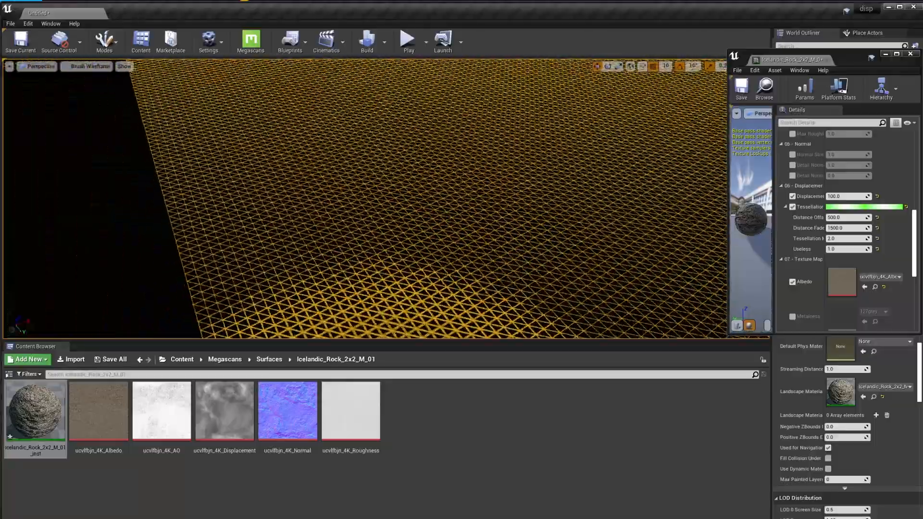
pyautogui.moveTo(511, 212); pyautogui.dragTo(505, 159, button='right')
pyautogui.moveTo(596, 150); pyautogui.dragTo(646, 147, button='right')
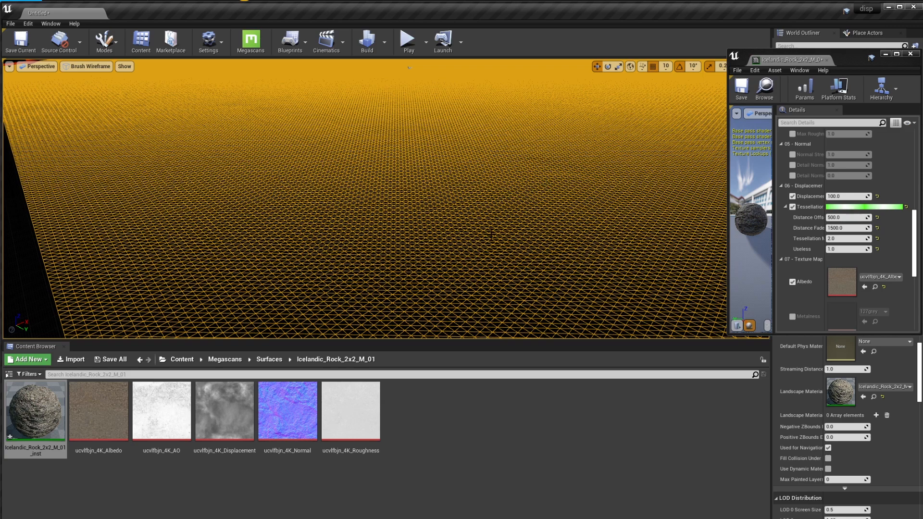
pyautogui.moveTo(486, 236); pyautogui.dragTo(486, 207, button='right')
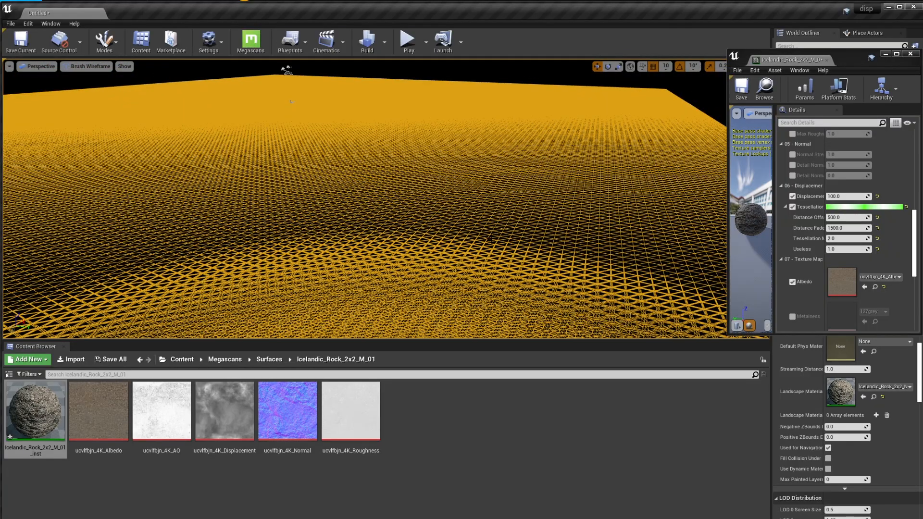
pyautogui.moveTo(483, 245); pyautogui.dragTo(535, 252, button='right')
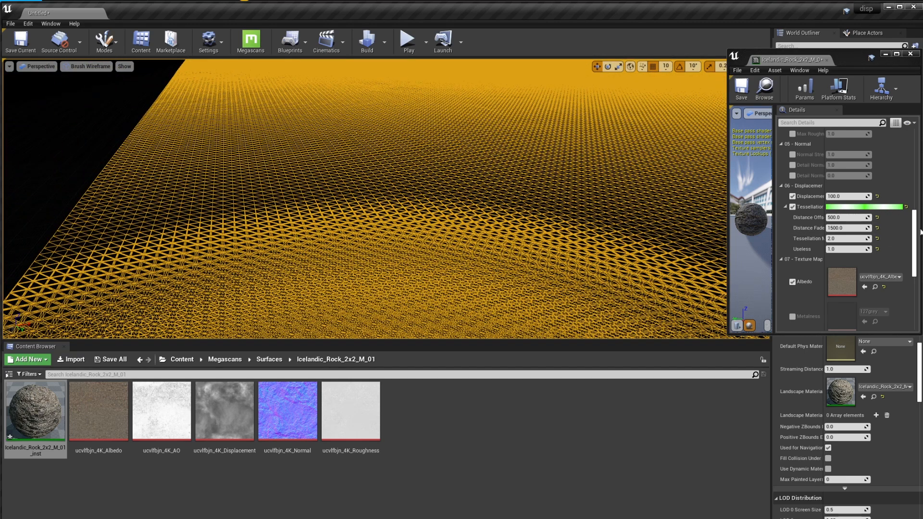
# - Set the material instance's displacement strength to 500
pyautogui.moveTo(916, 230)
pyautogui.mouseDown()
pyautogui.moveTo(915, 202)
pyautogui.moveTo(906, 238)
pyautogui.mouseUp()
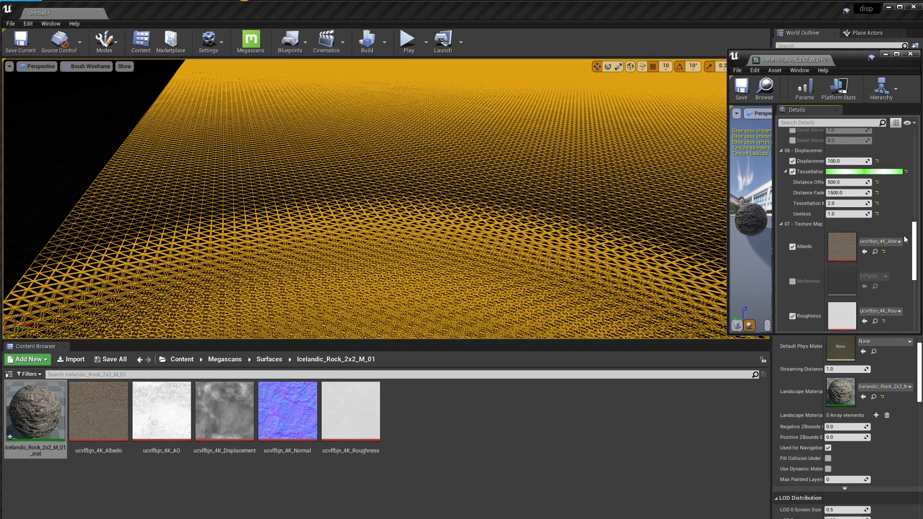
pyautogui.moveTo(514, 281); pyautogui.dragTo(522, 267, button='right')
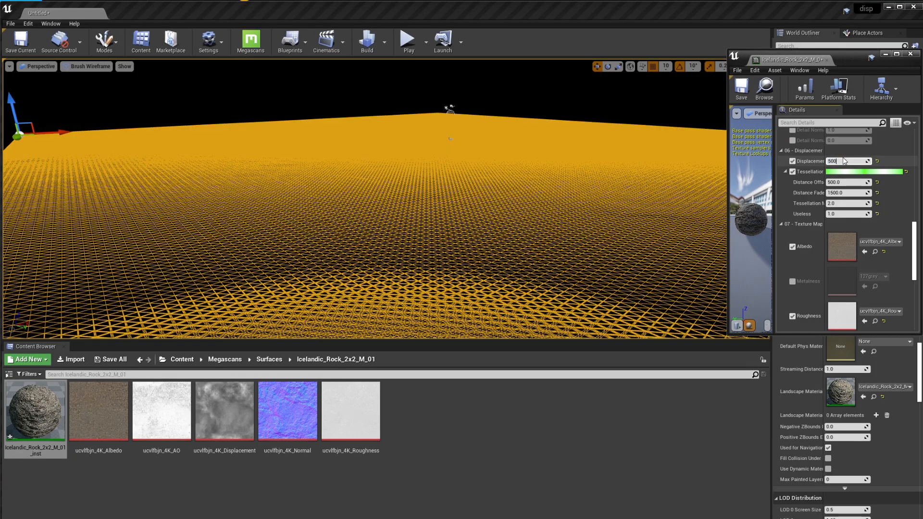
pyautogui.press('Return')
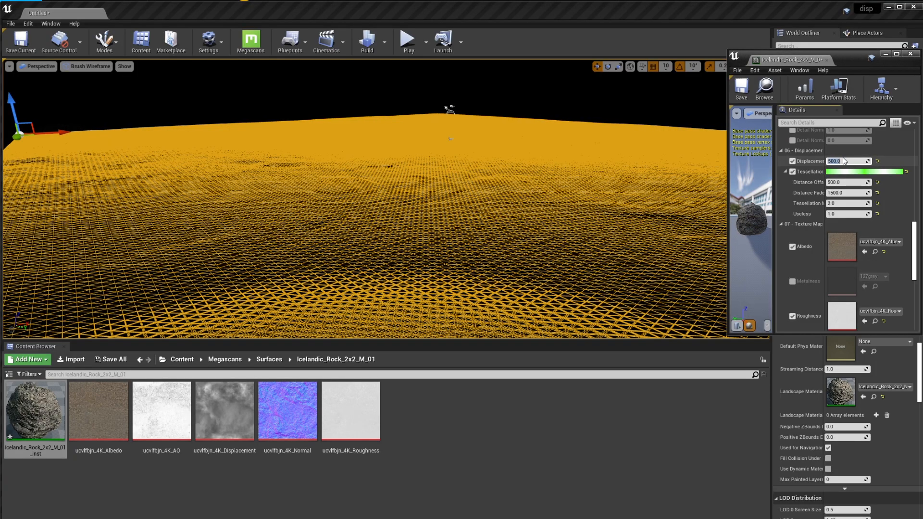
# - Survey the landscape's tessellation grid, return the viewport to Lit shading and inspect the displaced rock surface
pyautogui.moveTo(450, 139); pyautogui.dragTo(303, 185, button='right')
pyautogui.press('s')
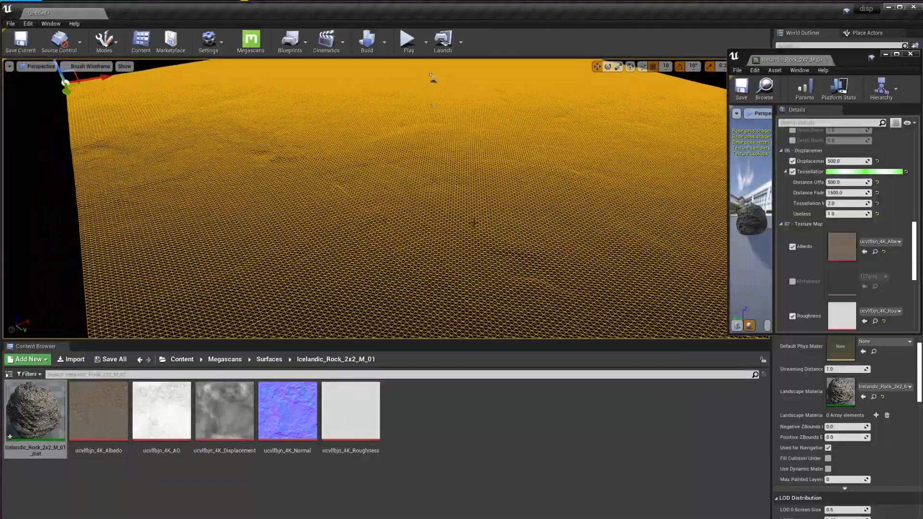
pyautogui.moveTo(475, 223); pyautogui.dragTo(457, 203, button='right')
pyautogui.press('w')
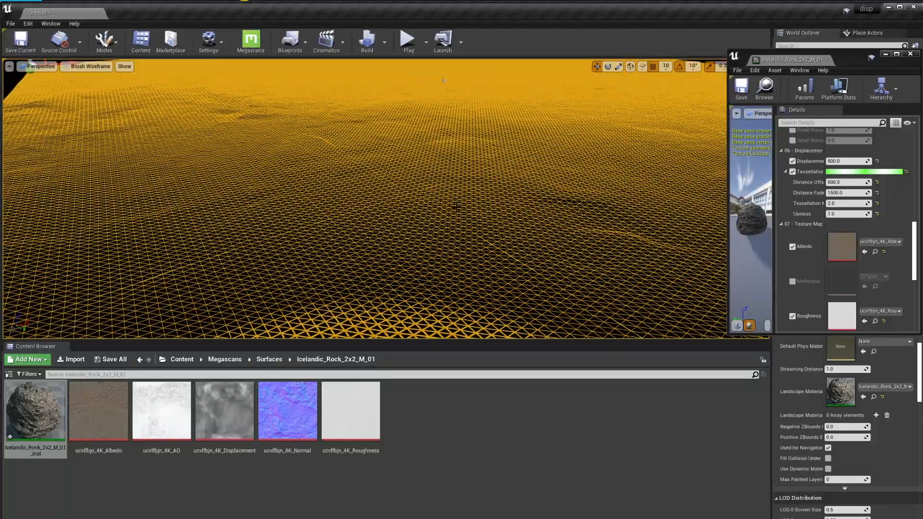
pyautogui.click(97, 67)
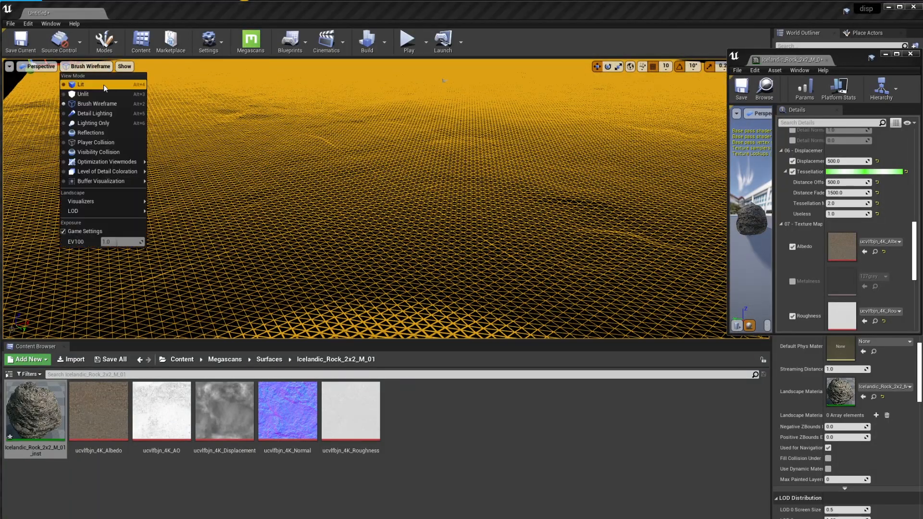
pyautogui.click(82, 78)
pyautogui.moveTo(186, 136)
pyautogui.mouseDown(button='right')
pyautogui.moveTo(186, 158)
pyautogui.moveTo(187, 104)
pyautogui.moveTo(182, 116)
pyautogui.mouseUp(button='right')
pyautogui.moveTo(482, 211); pyautogui.dragTo(414, 222, button='right')
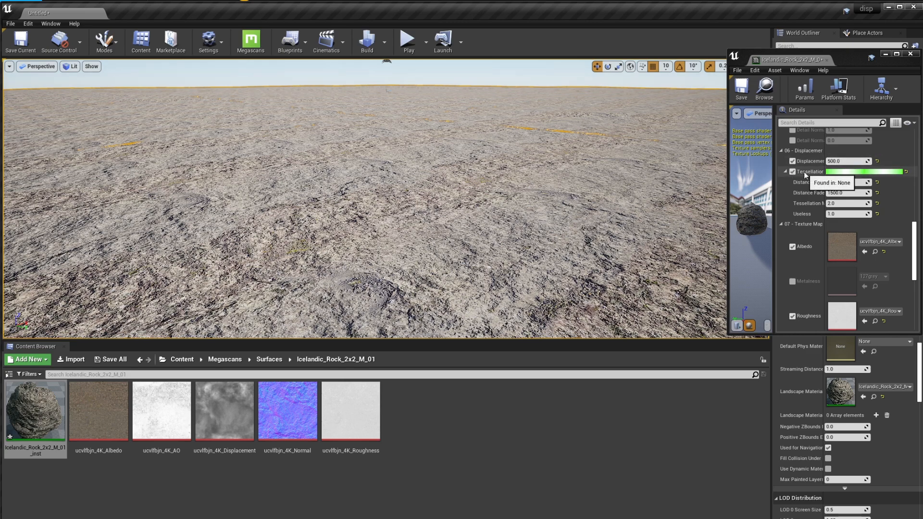
pyautogui.moveTo(678, 144); pyautogui.dragTo(612, 175, button='right')
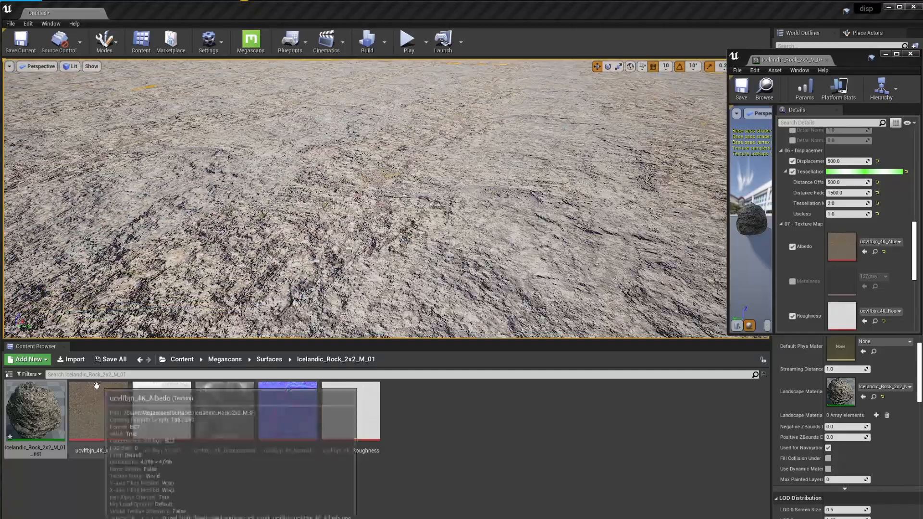
# - Open the material instance's parent, MS_DefaultMaterial_Displacement, and enlarge its editor window
pyautogui.click(33, 409)
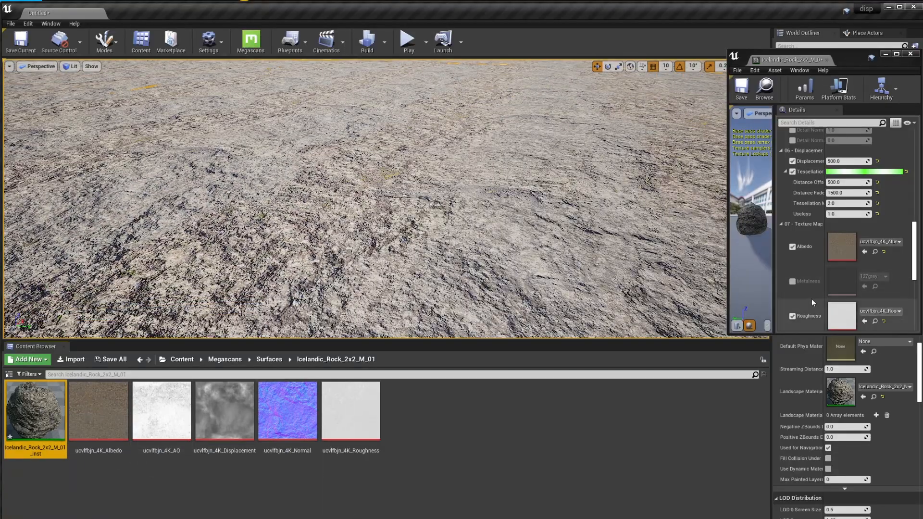
pyautogui.scroll(-10, 824, 298)
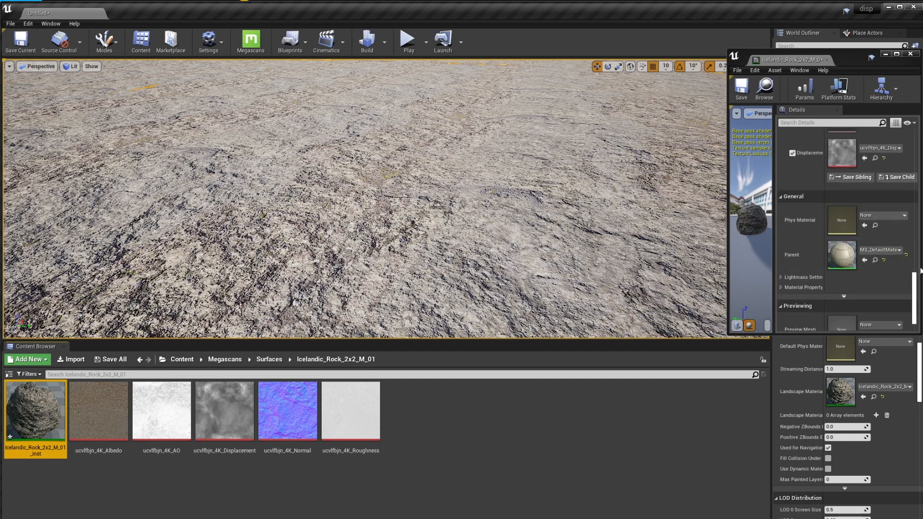
pyautogui.click(876, 261)
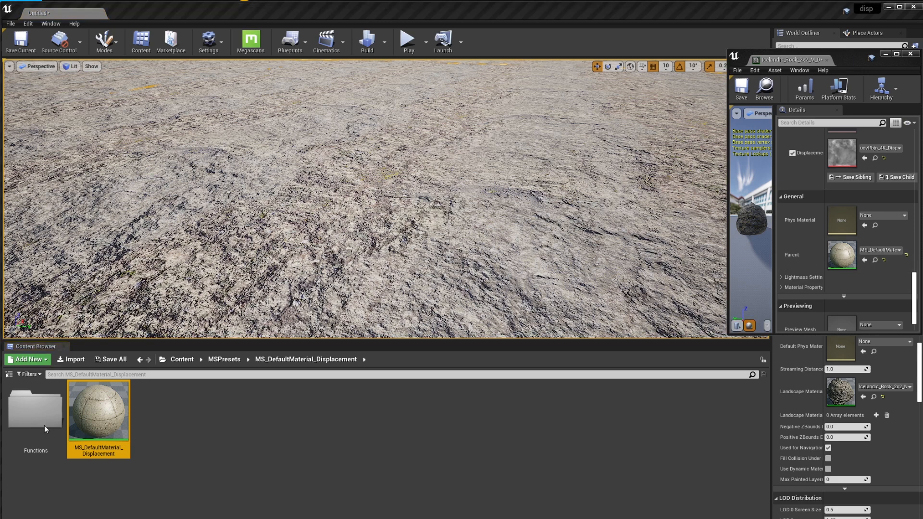
pyautogui.doubleClick(106, 415)
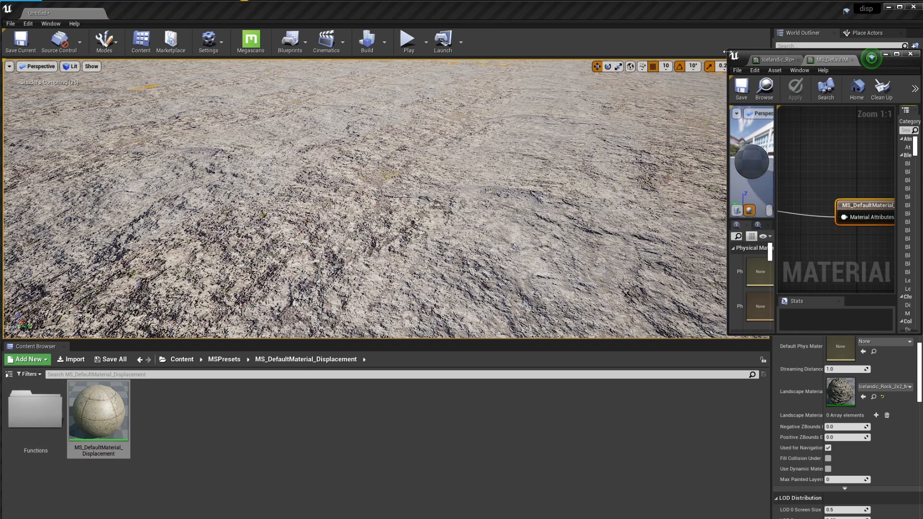
pyautogui.moveTo(729, 49); pyautogui.dragTo(24, 37)
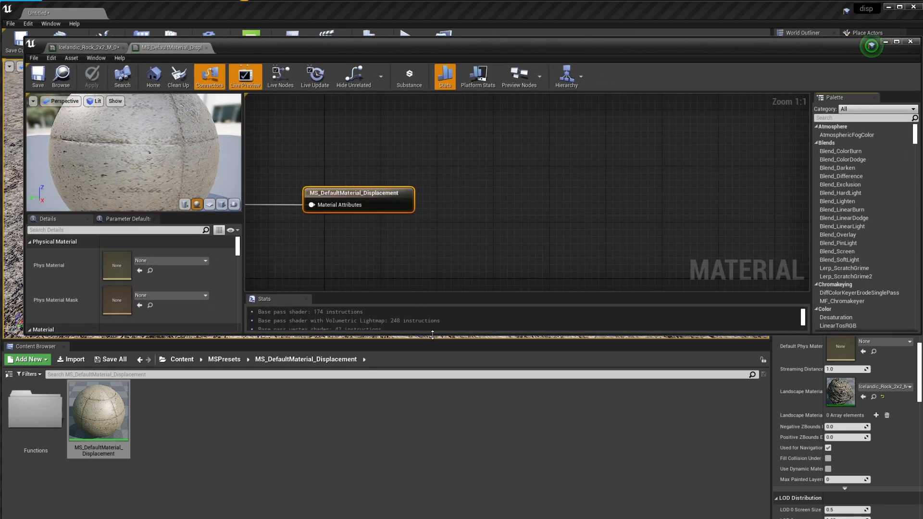
pyautogui.moveTo(432, 334); pyautogui.dragTo(432, 518)
# - Disable Crack Free Displacement in the parent material's tessellation settings and apply the change
pyautogui.moveTo(346, 313); pyautogui.dragTo(525, 271, button='right')
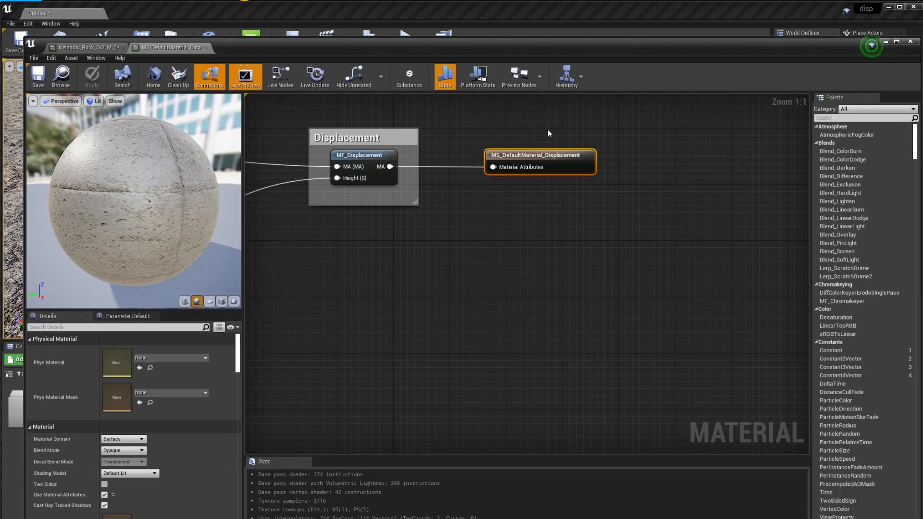
pyautogui.scroll(-10, 220, 417)
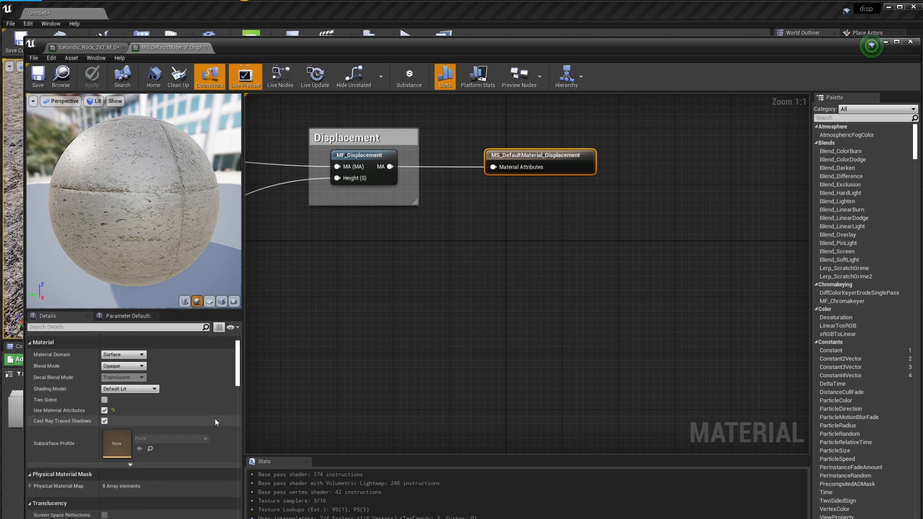
pyautogui.scroll(-15, 221, 435)
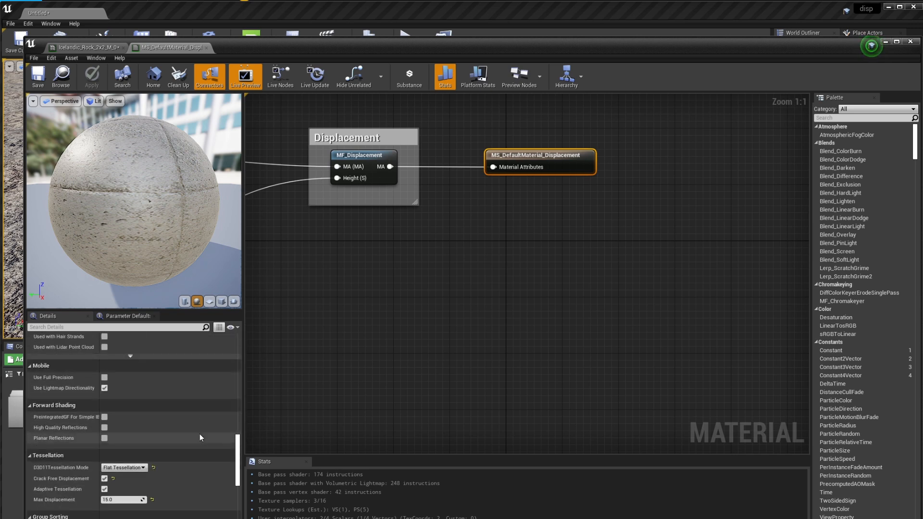
pyautogui.scroll(-3, 208, 428)
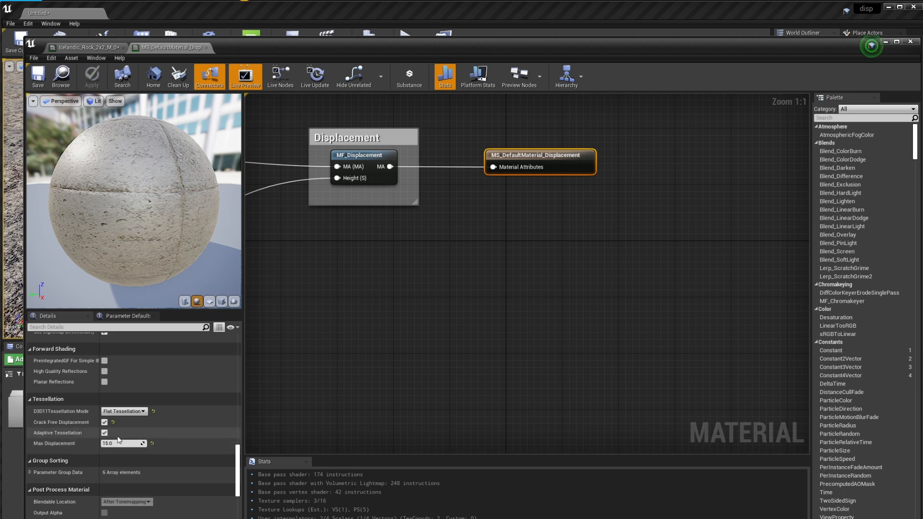
pyautogui.click(105, 422)
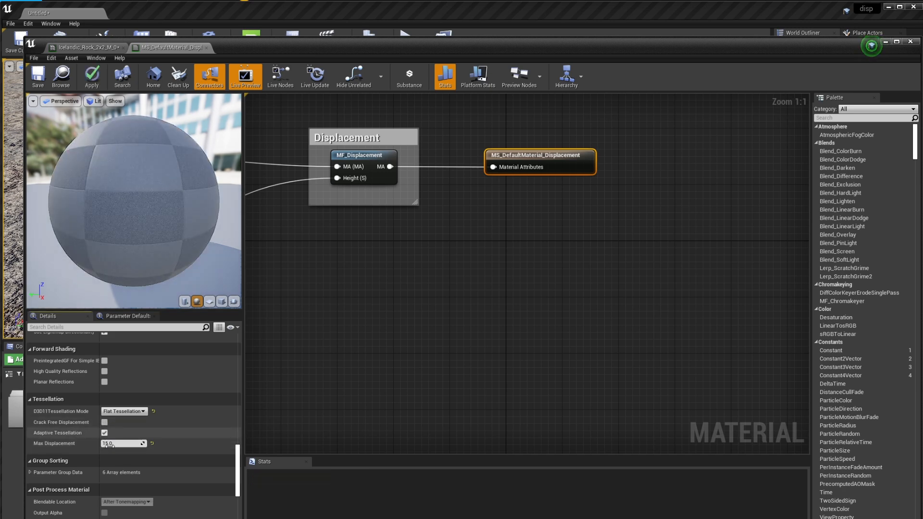
pyautogui.click(101, 72)
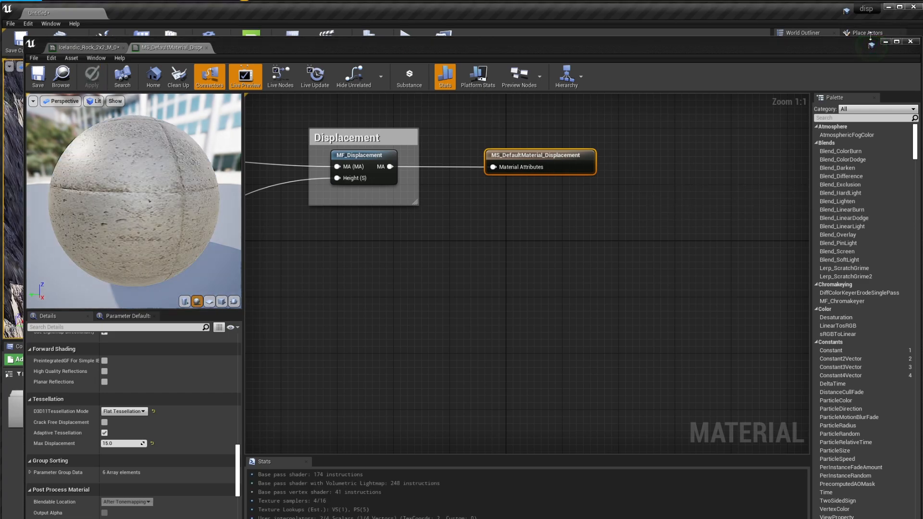
# - Minimize the material editor and fly over the landscape to examine its displacement near and far
pyautogui.click(886, 42)
pyautogui.moveTo(532, 263); pyautogui.dragTo(476, 284, button='right')
pyautogui.press('w')
pyautogui.press('s')
pyautogui.press('w')
pyautogui.press('w')
pyautogui.press('s')
pyautogui.press('w')
pyautogui.press('s')
pyautogui.moveTo(485, 251)
pyautogui.mouseDown(button='right')
pyautogui.moveTo(485, 240)
pyautogui.moveTo(485, 251)
pyautogui.mouseUp(button='right')
pyautogui.press('w')
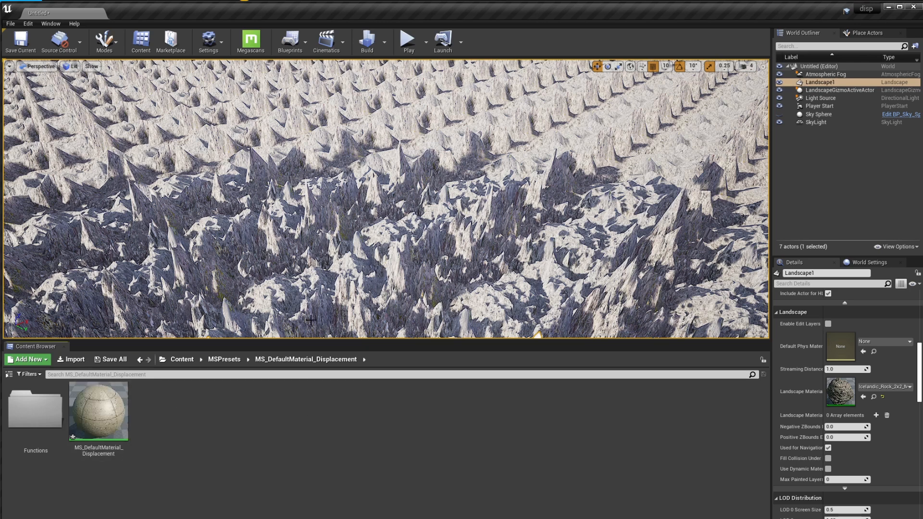
# - Reopen the landscape's material instance, shrink its window to expose the viewport, and bring up its displacement parameters
pyautogui.click(874, 397)
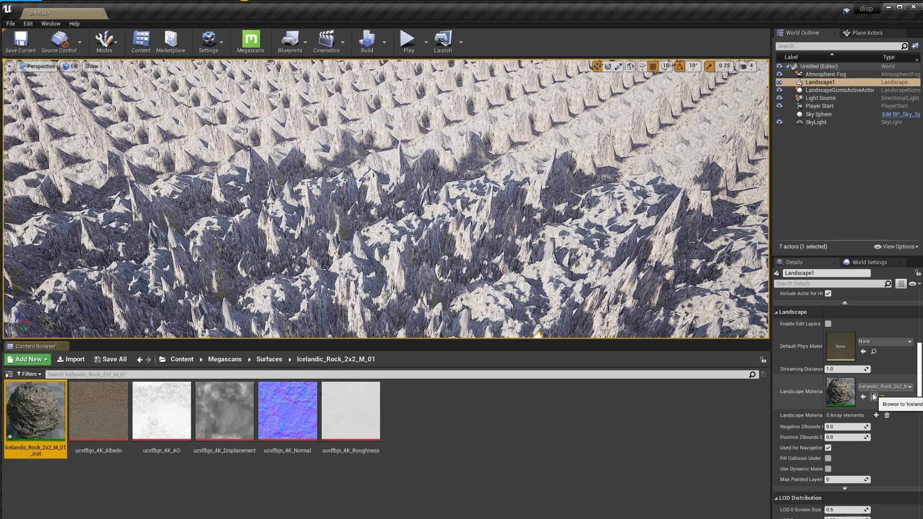
pyautogui.doubleClick(15, 426)
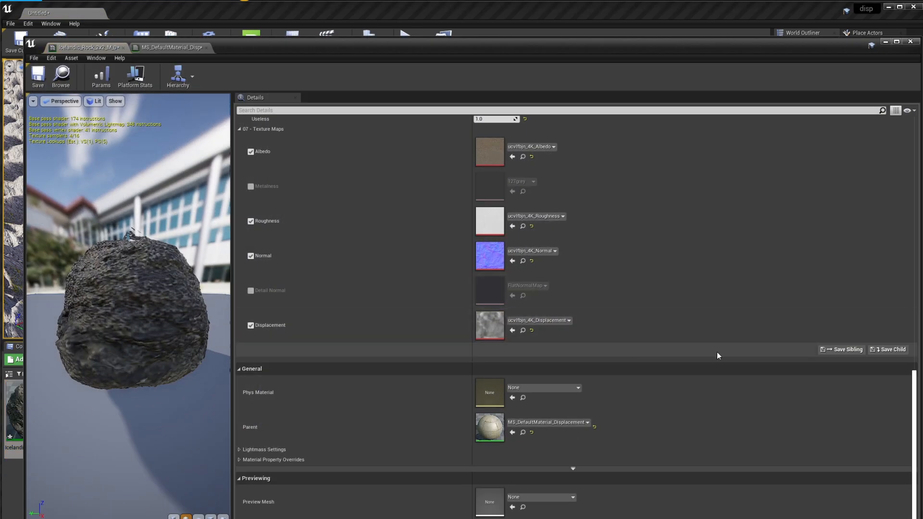
pyautogui.moveTo(24, 37); pyautogui.dragTo(501, 144)
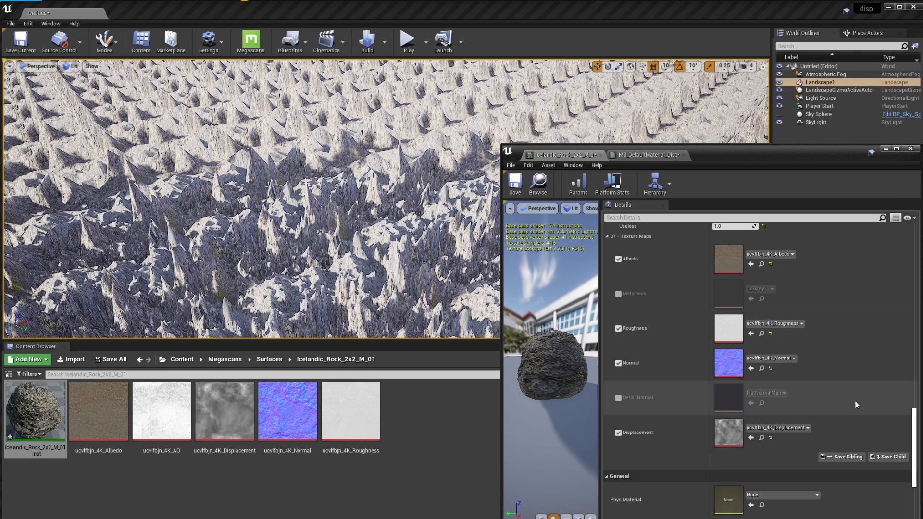
pyautogui.moveTo(916, 430); pyautogui.dragTo(910, 332)
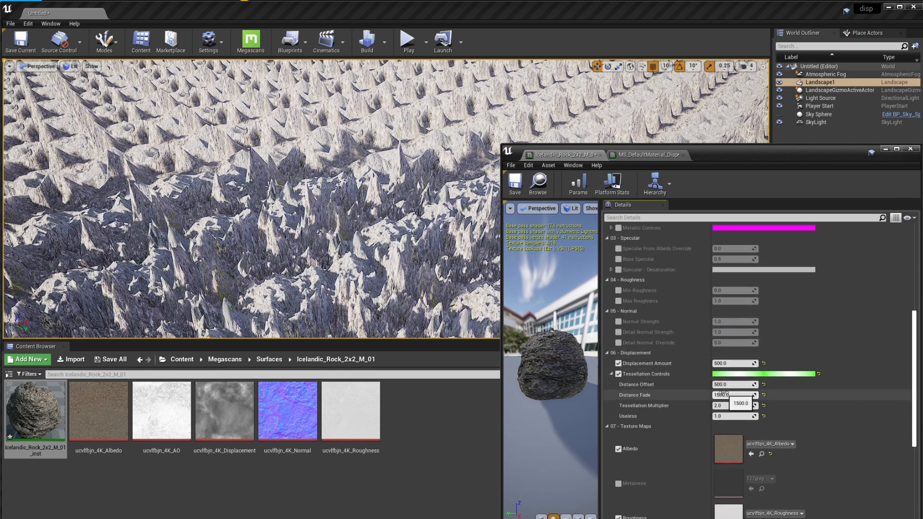
# - Try a Displacement Amount of 20, set it to 50, and inspect the rock relief across the landscape
pyautogui.click(726, 364)
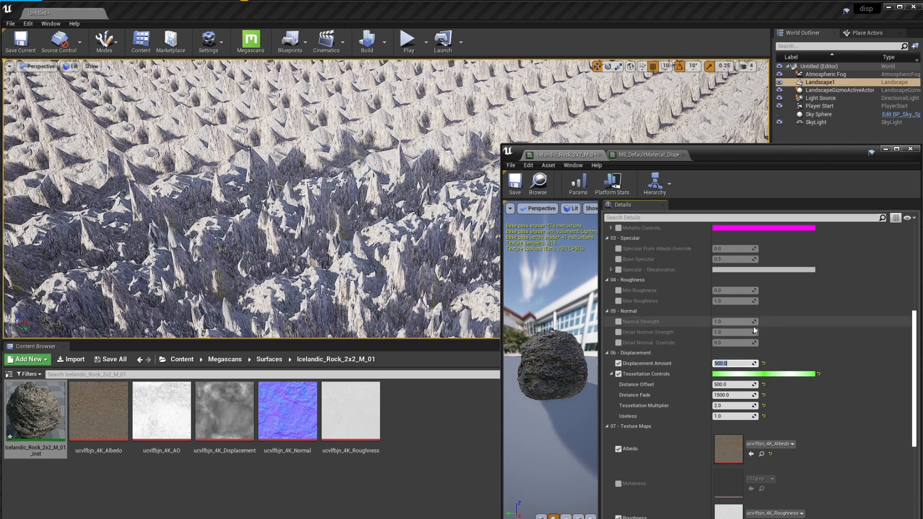
pyautogui.write('20')
pyautogui.press('Return')
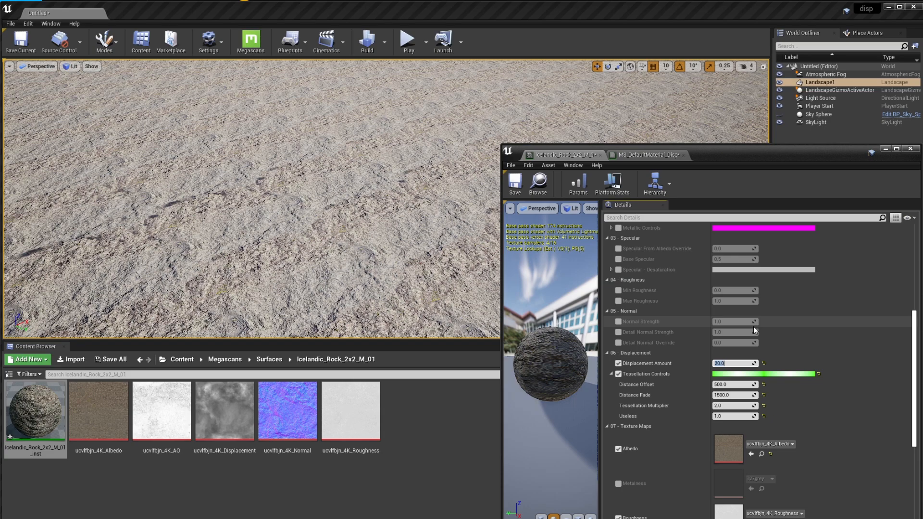
pyautogui.write('50')
pyautogui.press('Return')
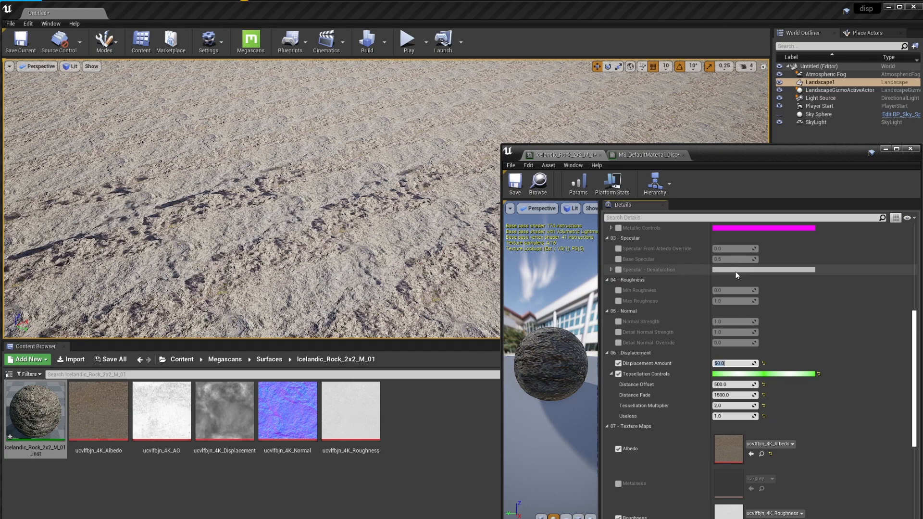
pyautogui.moveTo(242, 232); pyautogui.dragTo(409, 211, button='right')
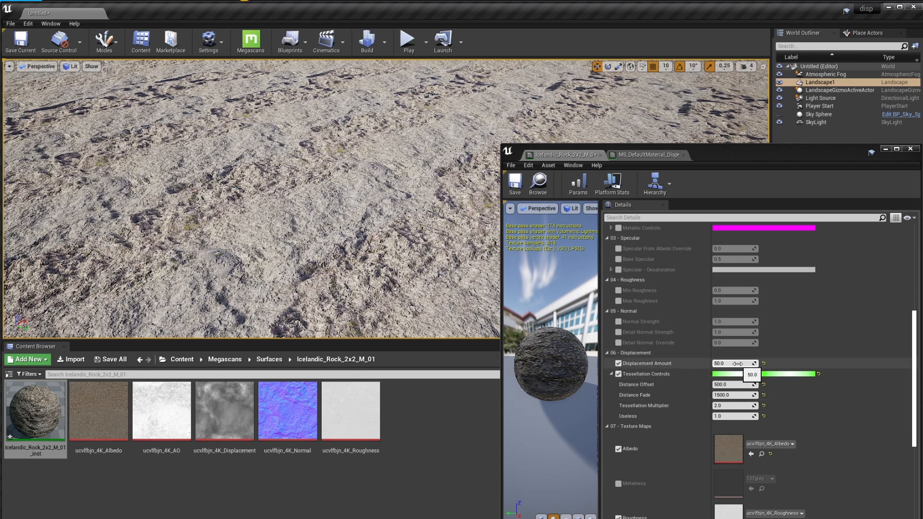
pyautogui.moveTo(423, 216); pyautogui.dragTo(424, 240, button='right')
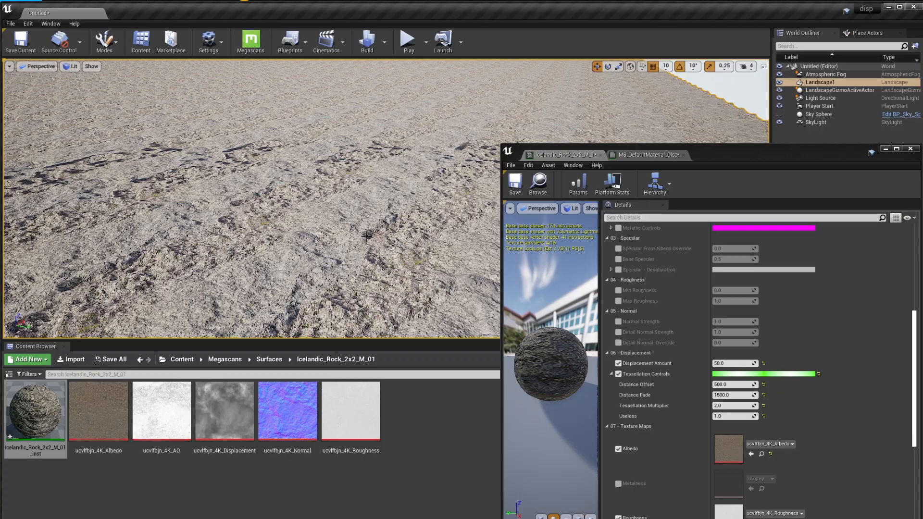
pyautogui.moveTo(403, 196); pyautogui.dragTo(439, 174, button='right')
pyautogui.moveTo(250, 191); pyautogui.dragTo(413, 169, button='right')
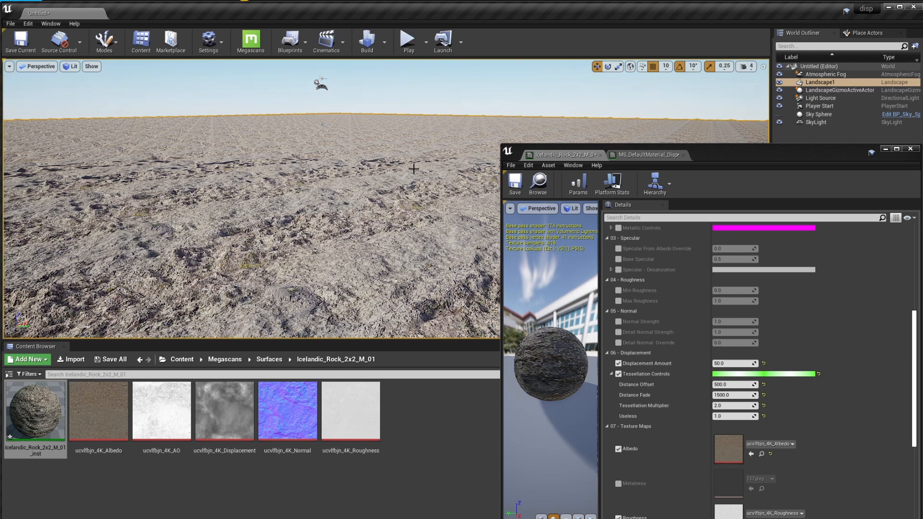
# - Set the tessellation Distance Fade to 3000 and inspect the rock surface from several viewpoints
pyautogui.click(732, 395)
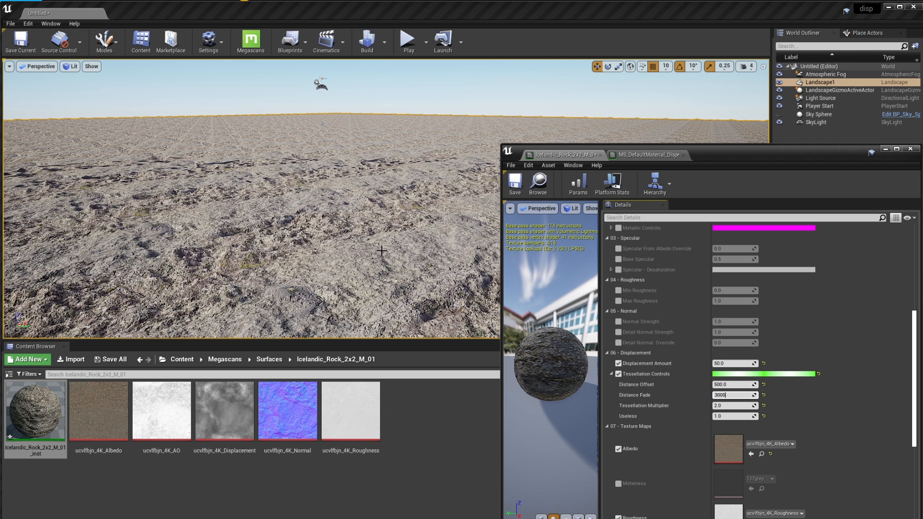
pyautogui.press('Return')
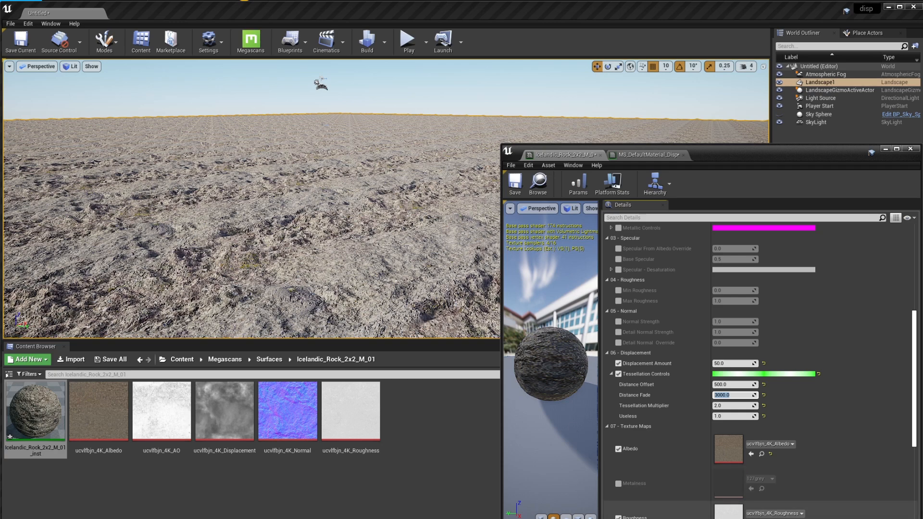
pyautogui.click(717, 384)
pyautogui.press('Return')
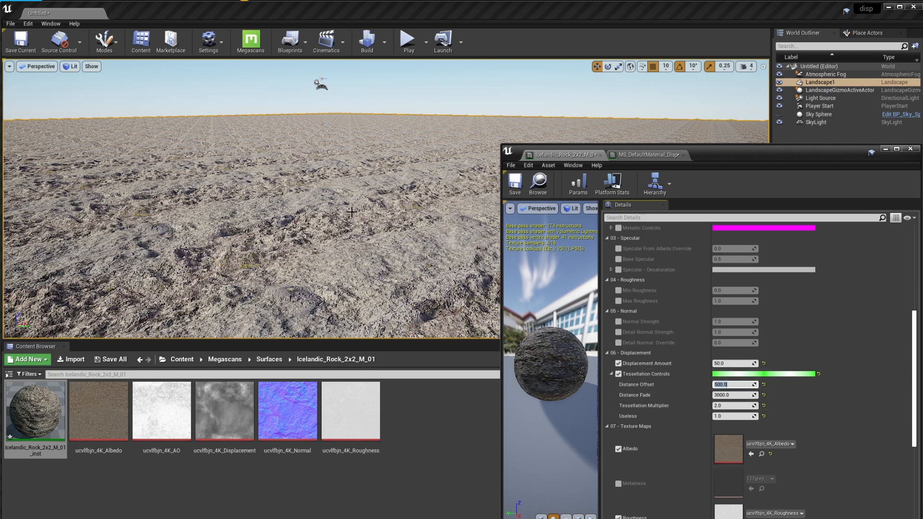
pyautogui.moveTo(298, 192); pyautogui.dragTo(379, 224, button='right')
pyautogui.moveTo(454, 153); pyautogui.dragTo(271, 167, button='right')
pyautogui.moveTo(362, 186); pyautogui.dragTo(327, 161, button='right')
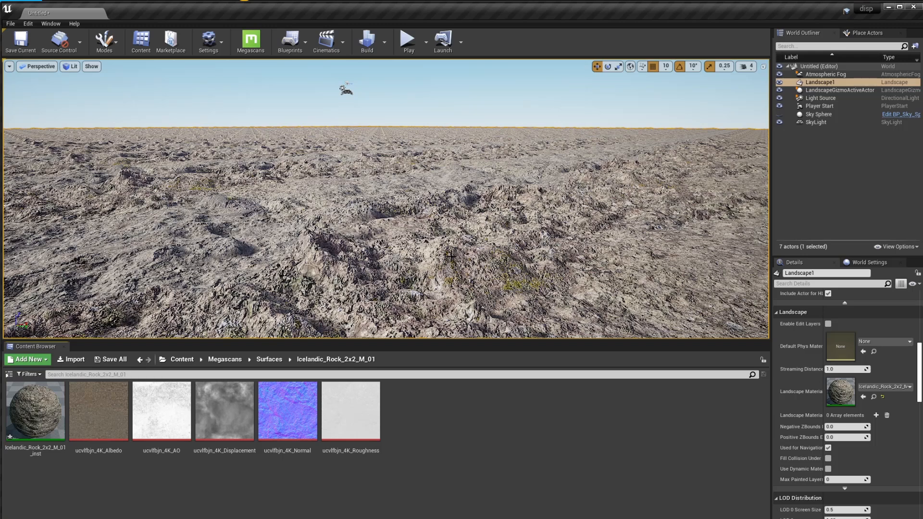